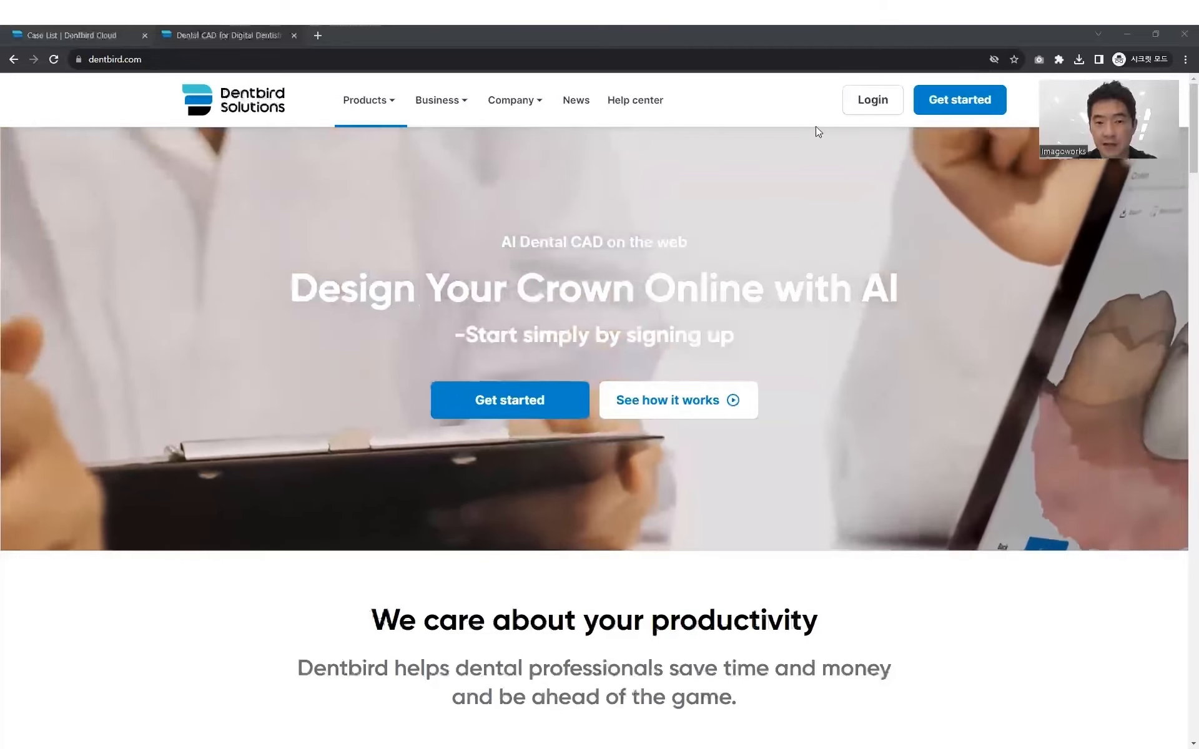
- Log in to Dentbird Cloud and browse the My Designs cases as thumbnails
left_click(870, 108)
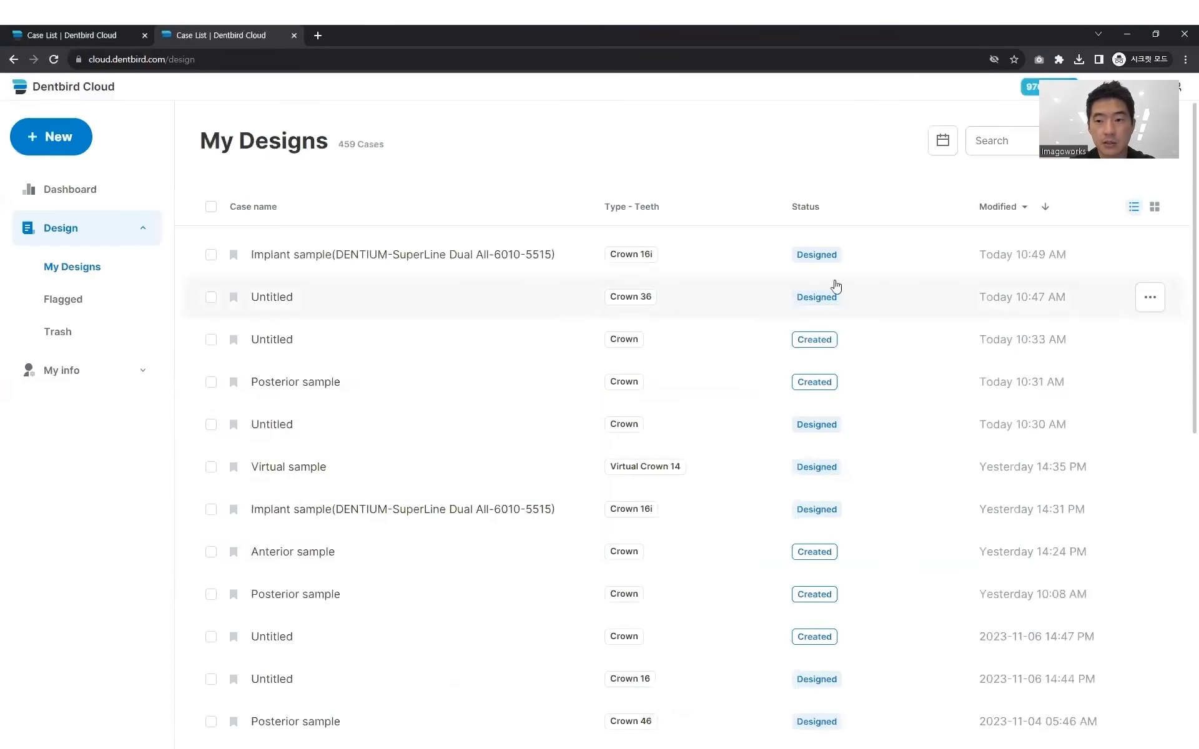
left_click(1154, 208)
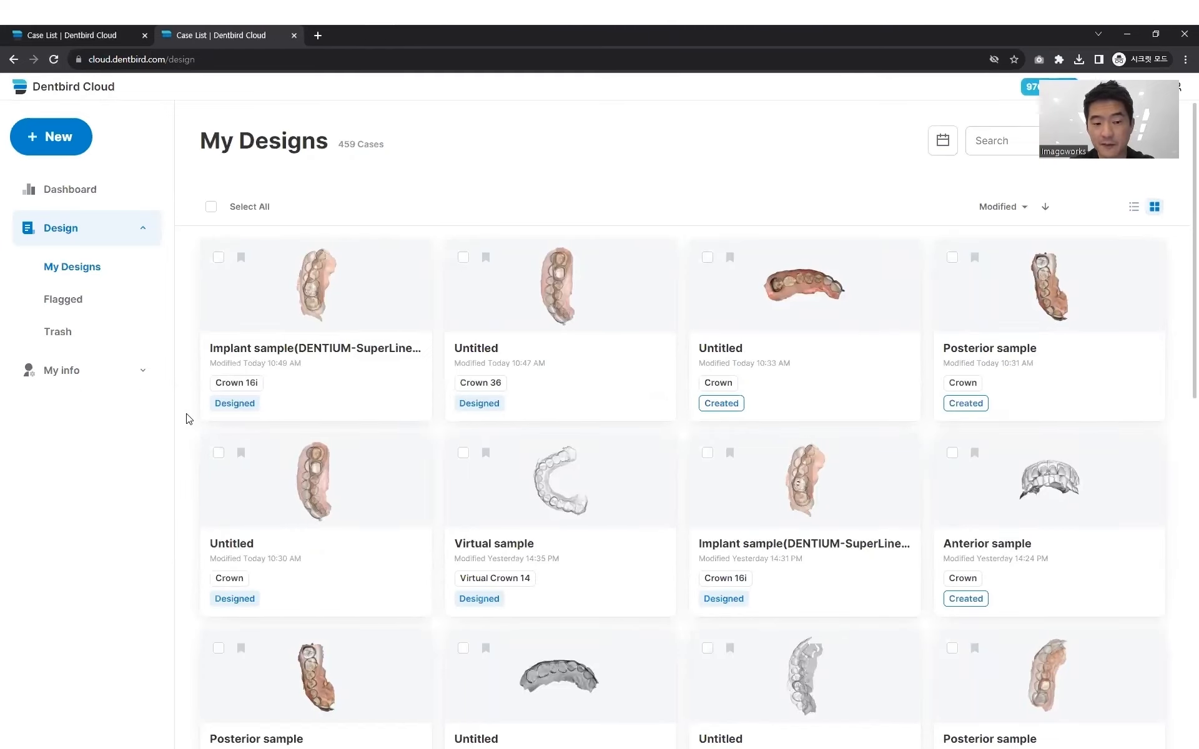
scroll(186, 419, "down", 10)
scroll(186, 419, "down", 7)
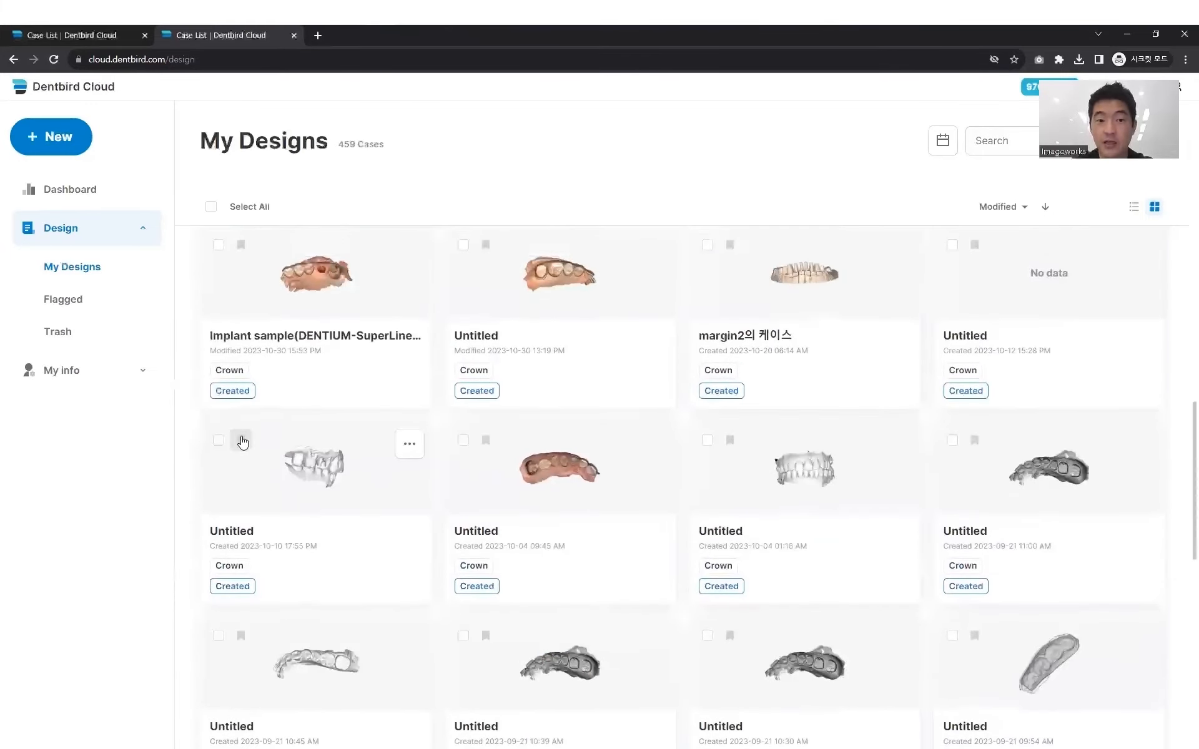
scroll(241, 441, "up", 6)
scroll(241, 446, "up", 12)
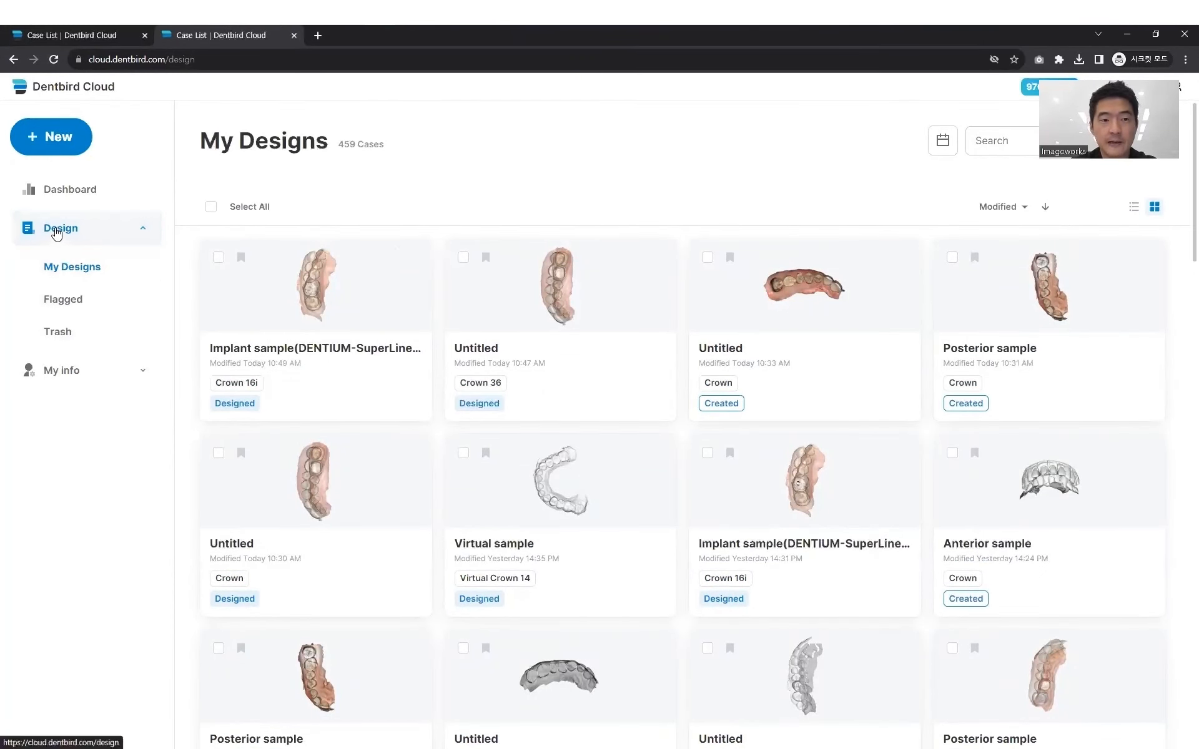
- Create a new Dentbird Crown case and locate the Molar (36) scan folder under Demo, IDS Demo _ 2023 in File Explorer
left_click(50, 147)
left_click(84, 204)
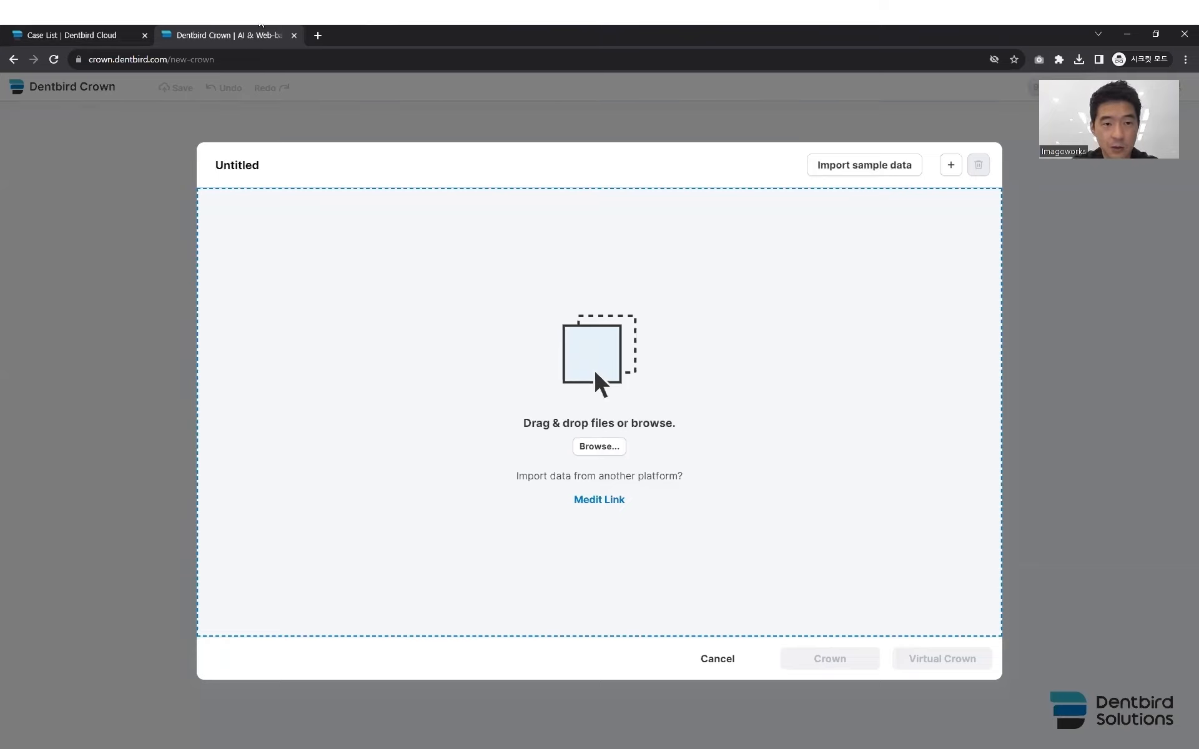
key("super+e")
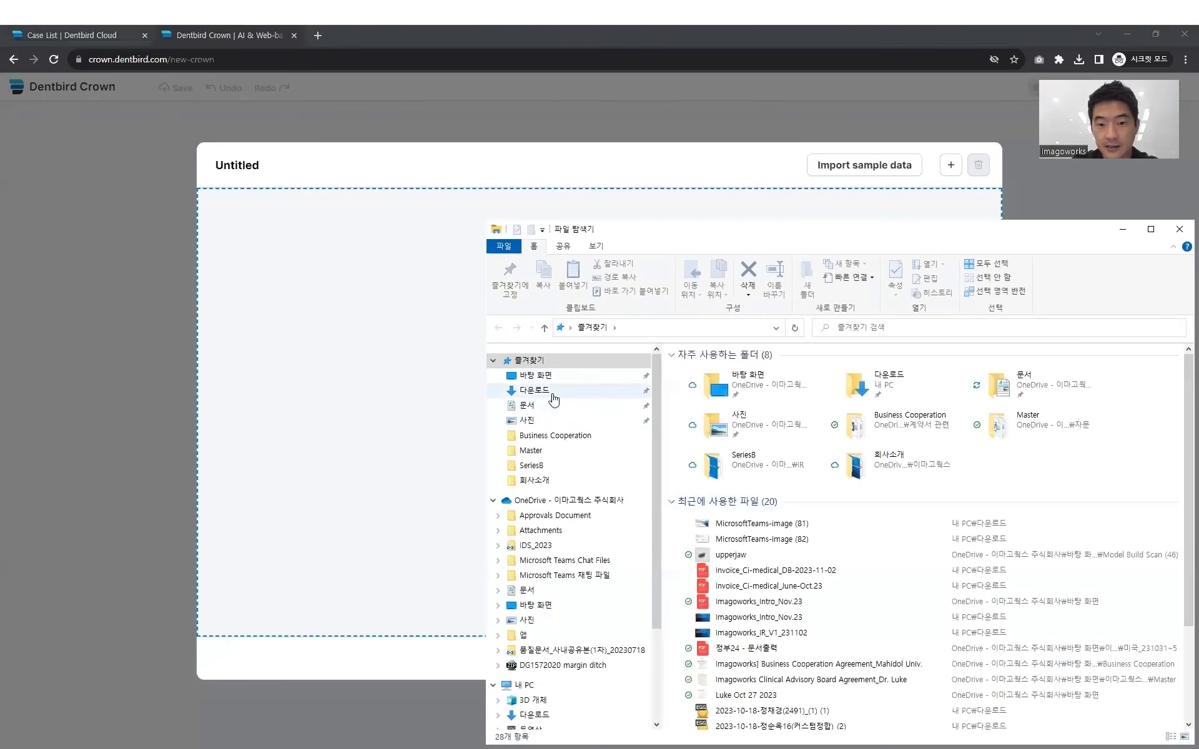
left_click(543, 375)
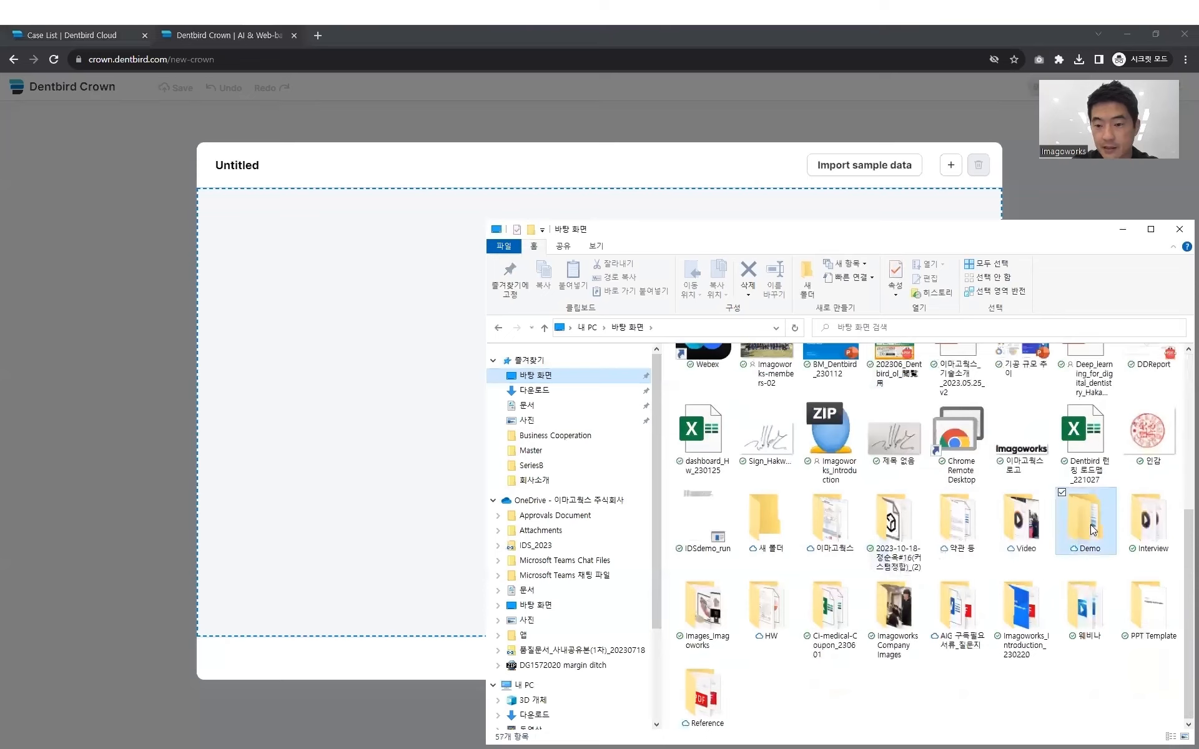
double_click(1090, 521)
double_click(725, 383)
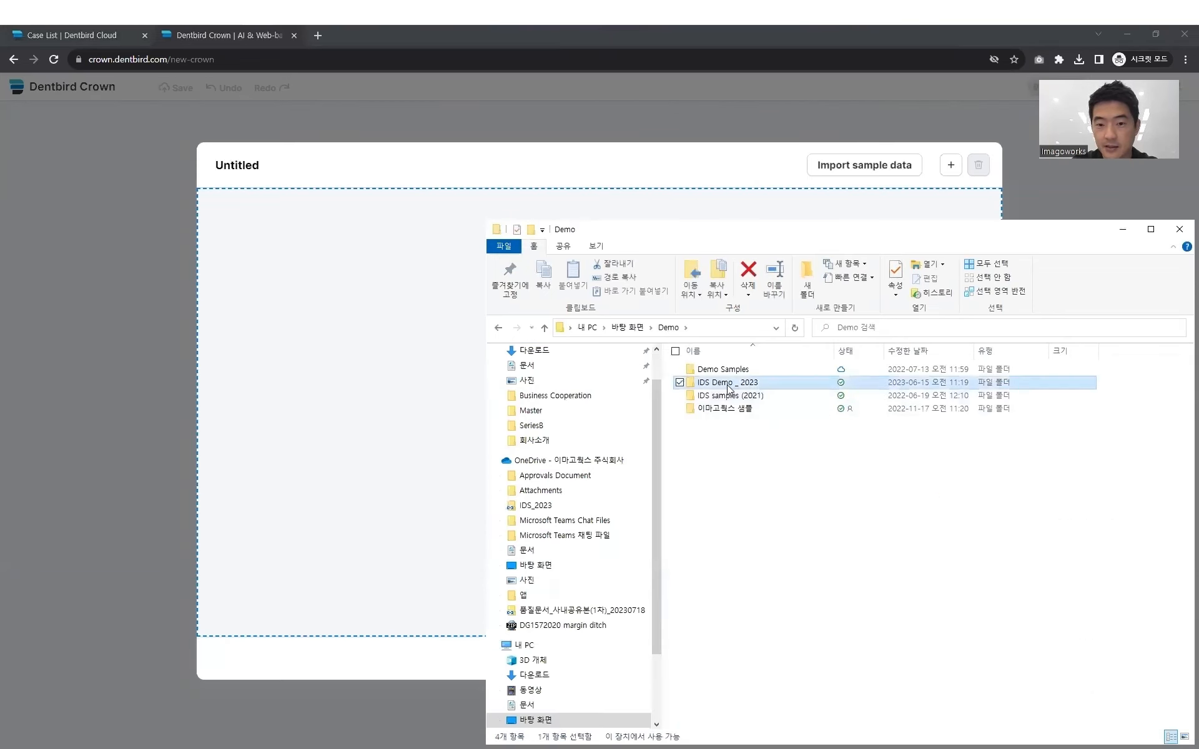
double_click(730, 424)
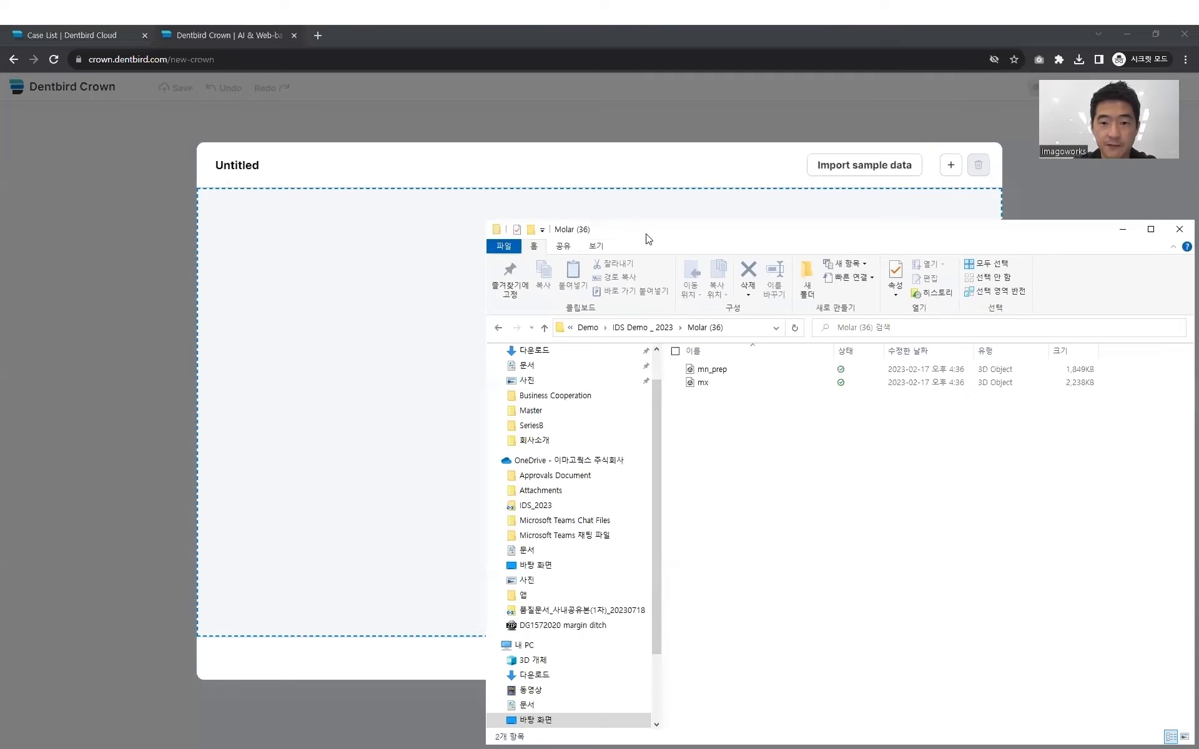
left_click(647, 179)
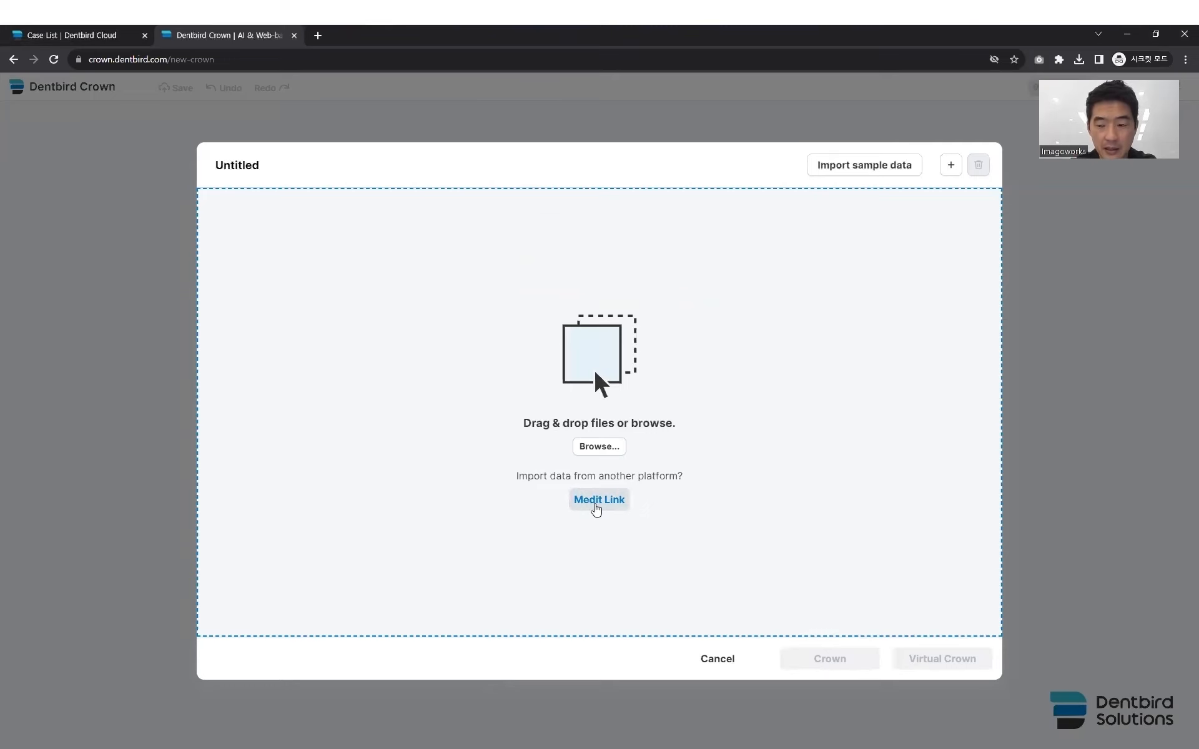
- Import the mandibular and maxillary scans of test's Case from Medit Link
left_click(595, 504)
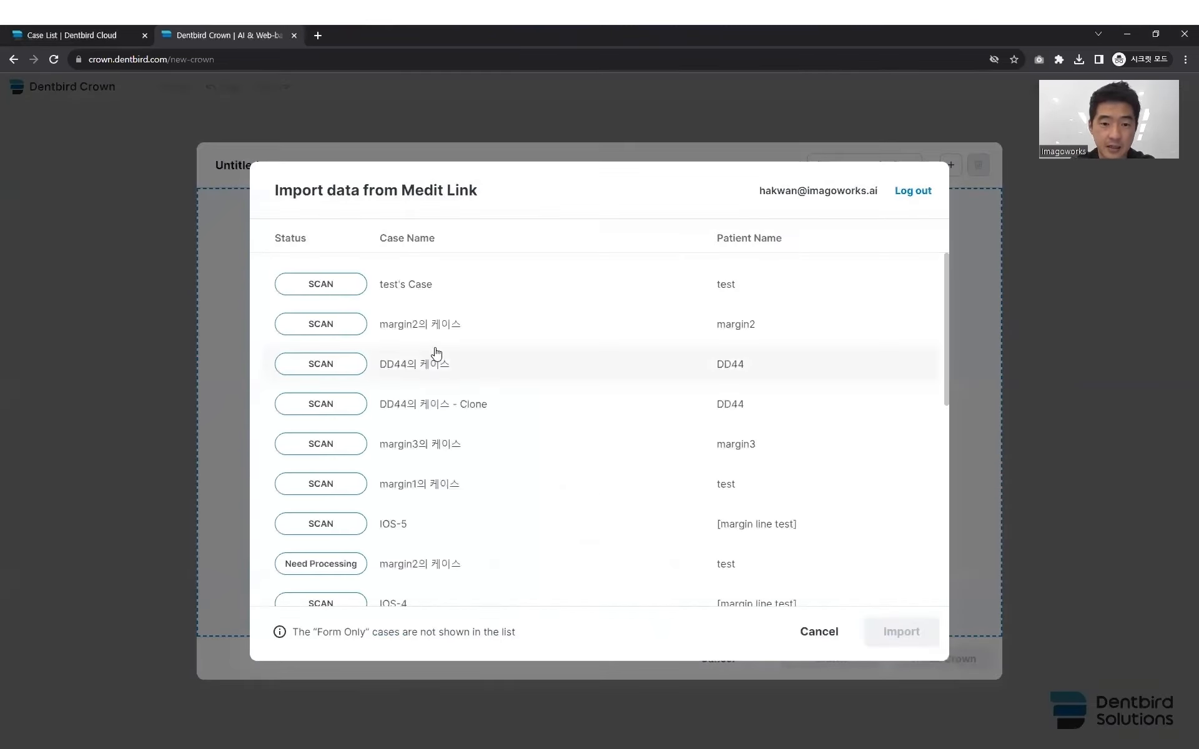
left_click(426, 289)
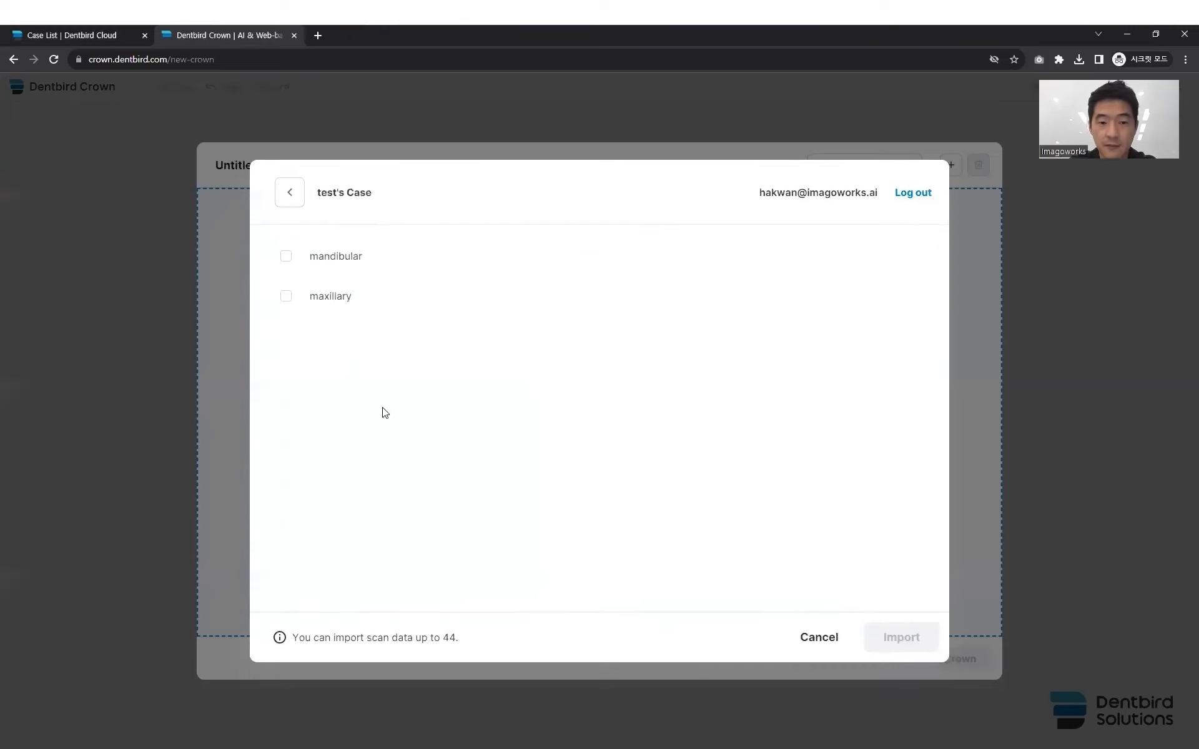
left_click(286, 257)
left_click(285, 296)
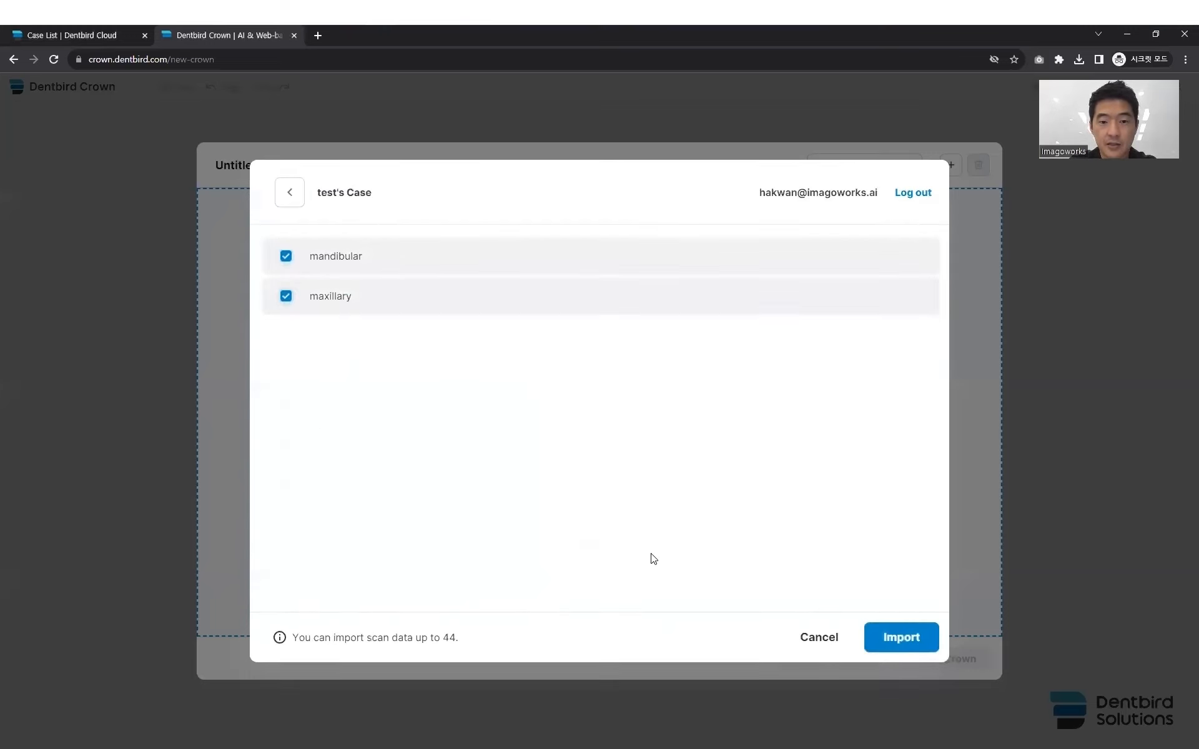
left_click(916, 632)
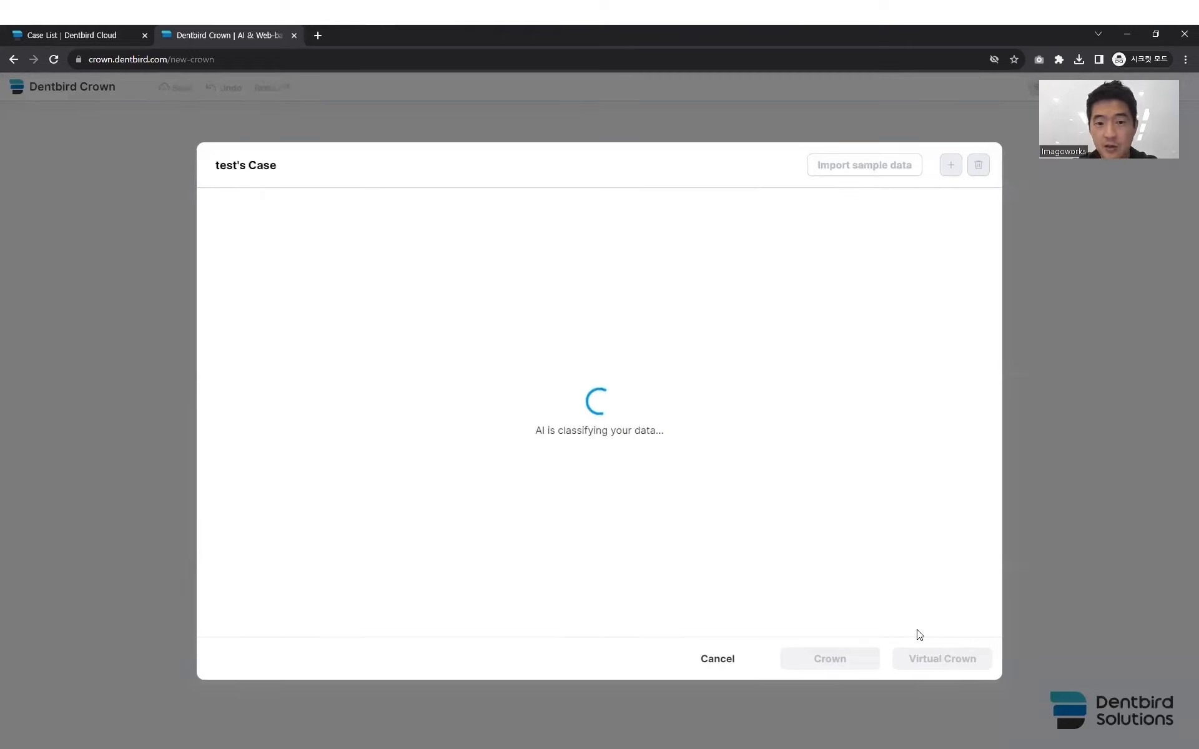
- Look over the imported Medit Link scans, and cancel the case to return to My Designs
left_click_drag(456, 416, 532, 455)
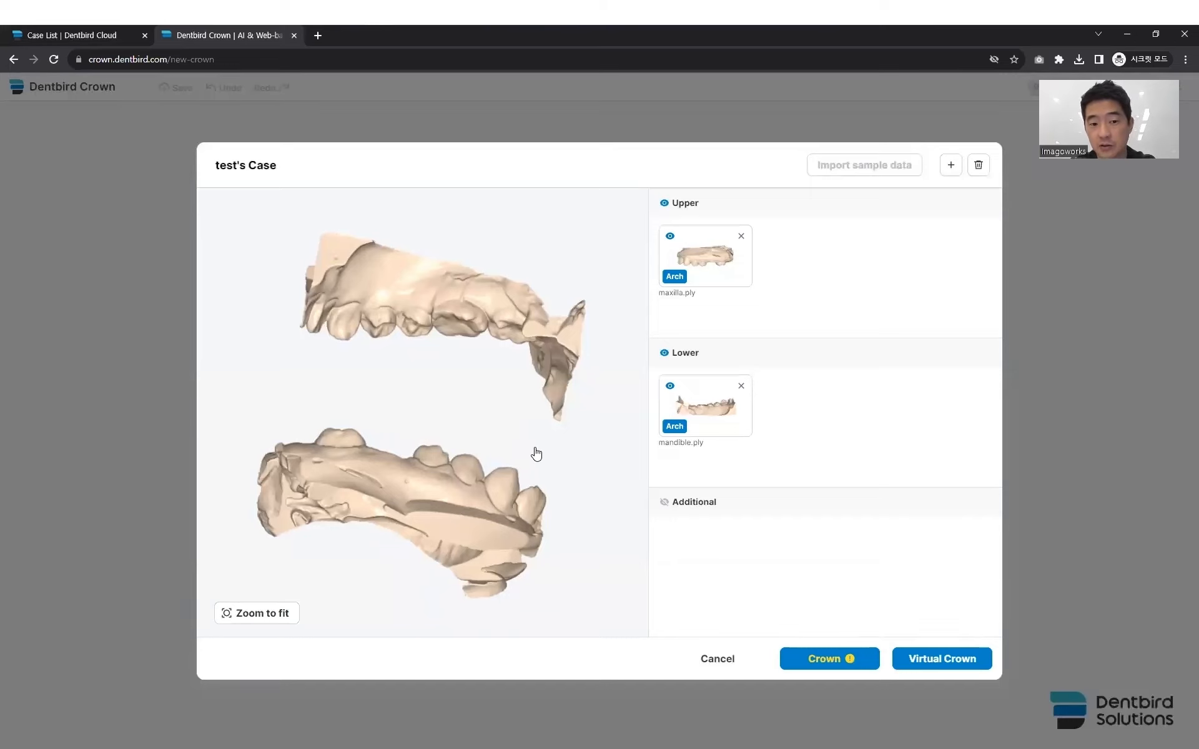
left_click(715, 657)
left_click(657, 132)
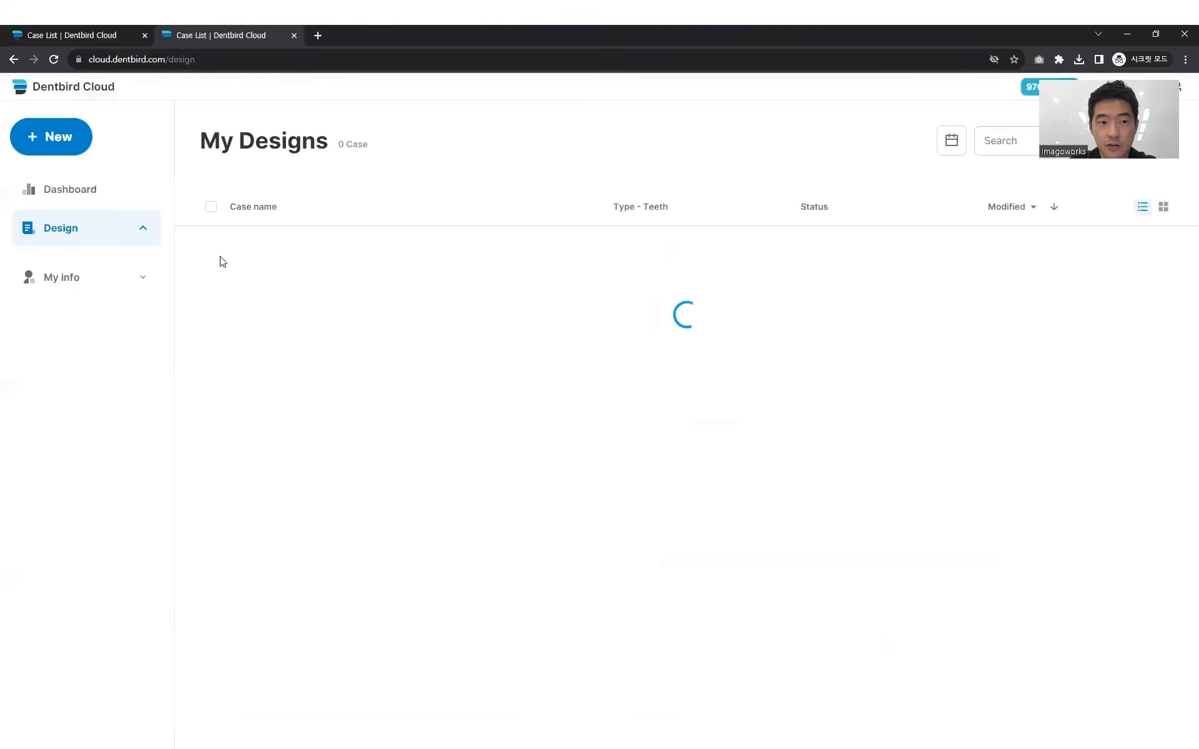
- Create a new Dentbird Crown case and load the mx and mn_prep scans from the Molar (36) folder
left_click(70, 139)
left_click(125, 212)
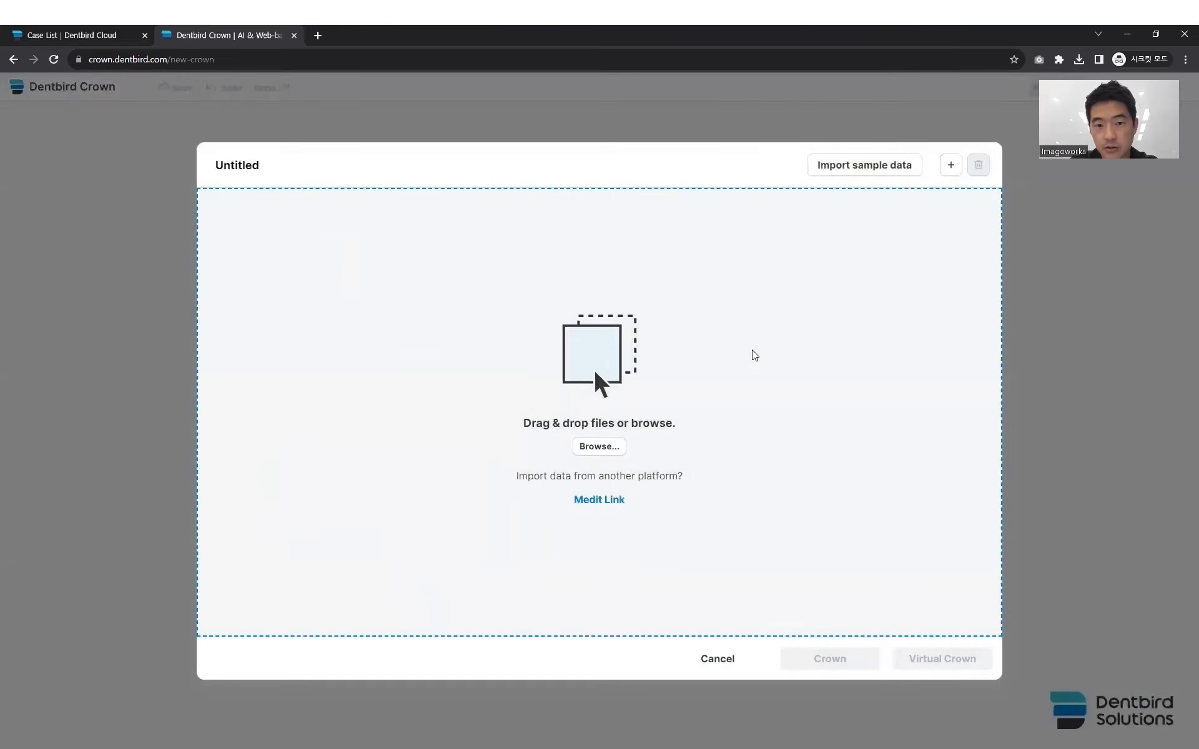
key("alt+Tab")
left_click_drag(784, 420, 715, 368)
left_click_drag(714, 368, 384, 381)
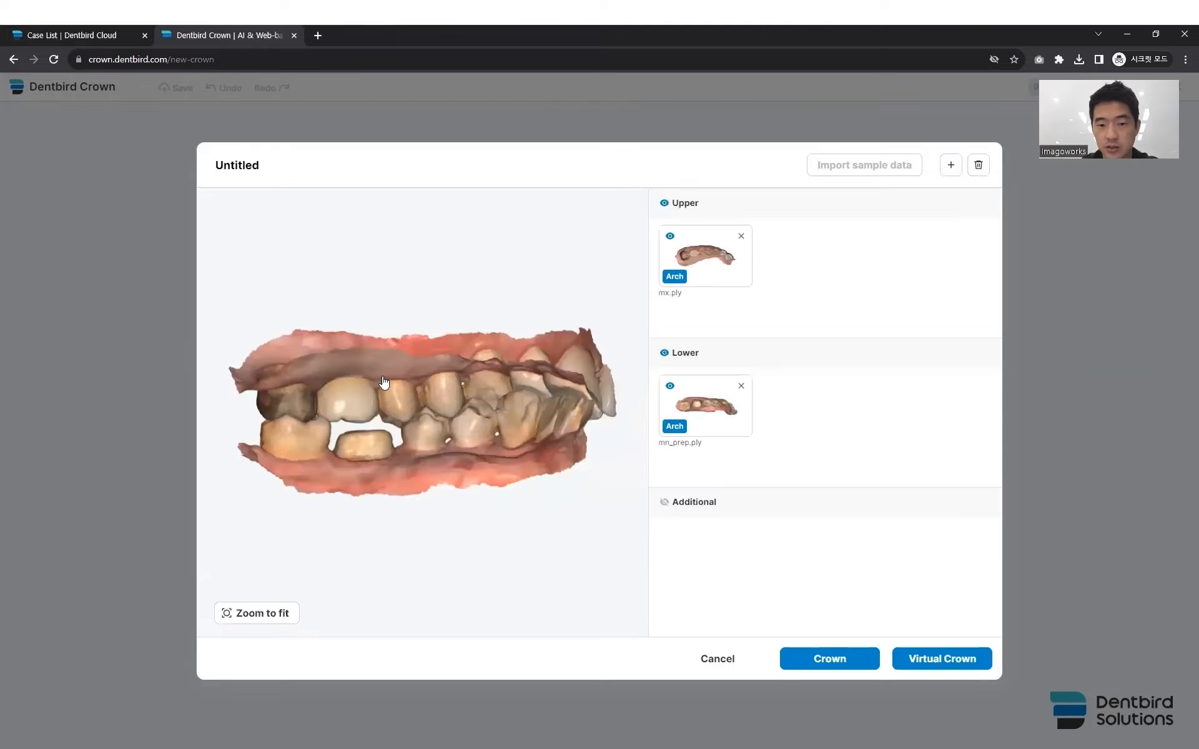
- Check the bite of the upper and lower scans, and start a Crown design with them
right_click_drag(359, 403, 422, 423)
scroll(447, 413, "up", 5)
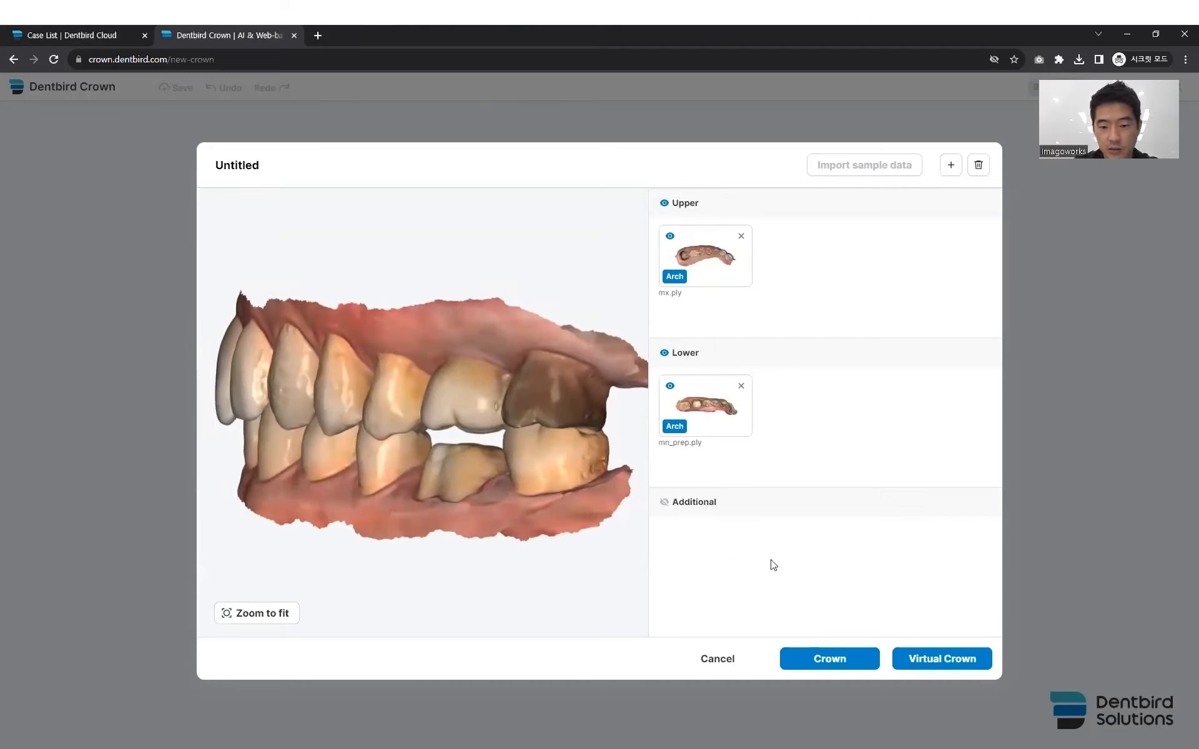
left_click(828, 658)
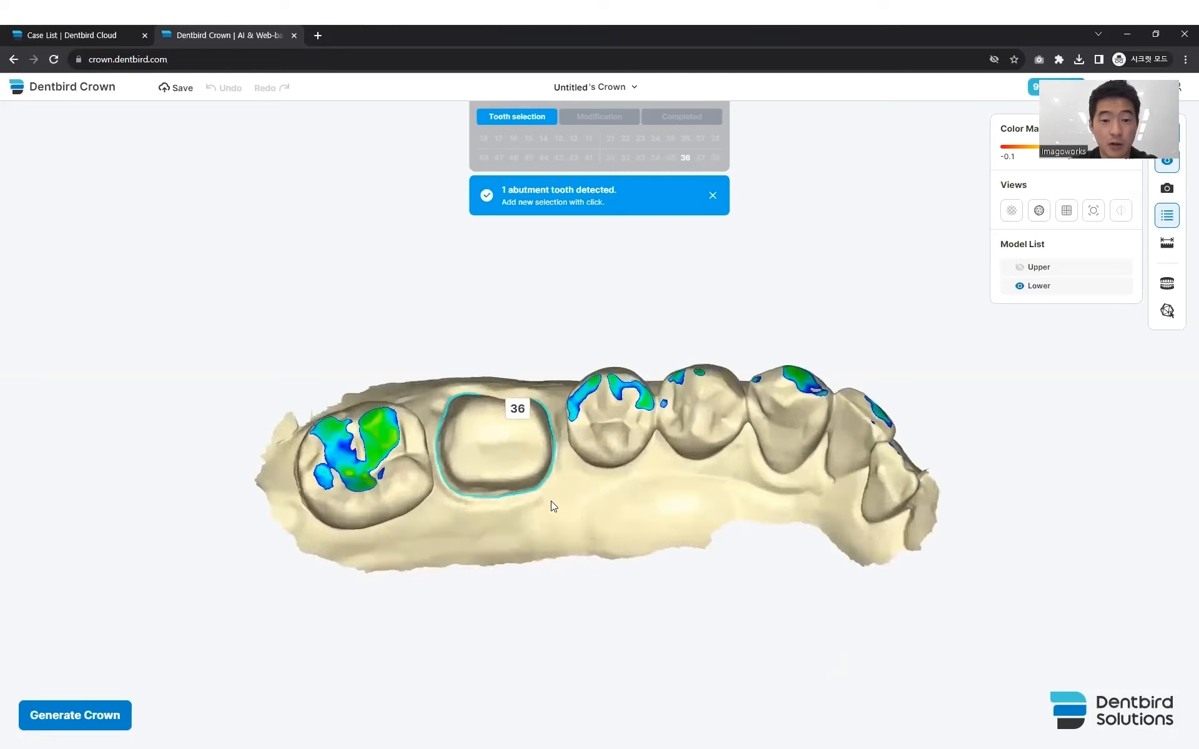
- Turn off the color map and display the lower arch in its natural scan colors around abutment tooth 36
scroll(596, 499, "down", 1)
scroll(595, 502, "up", 5)
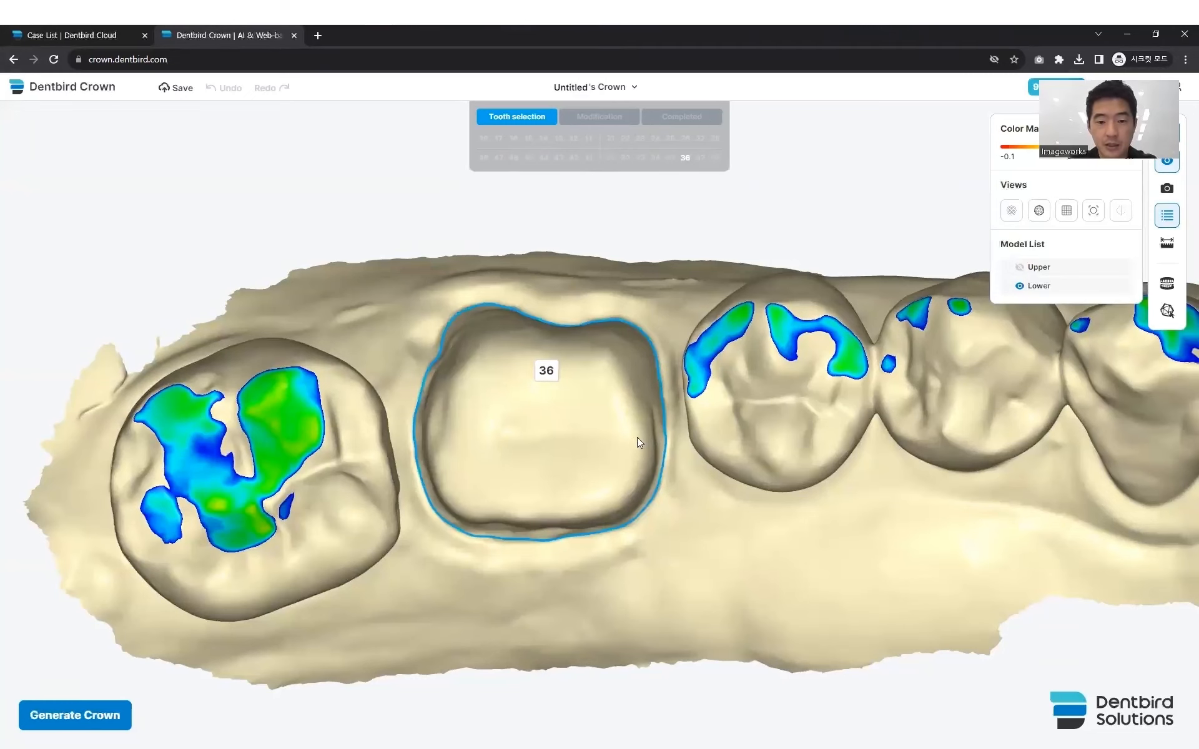
scroll(622, 445, "up", 2)
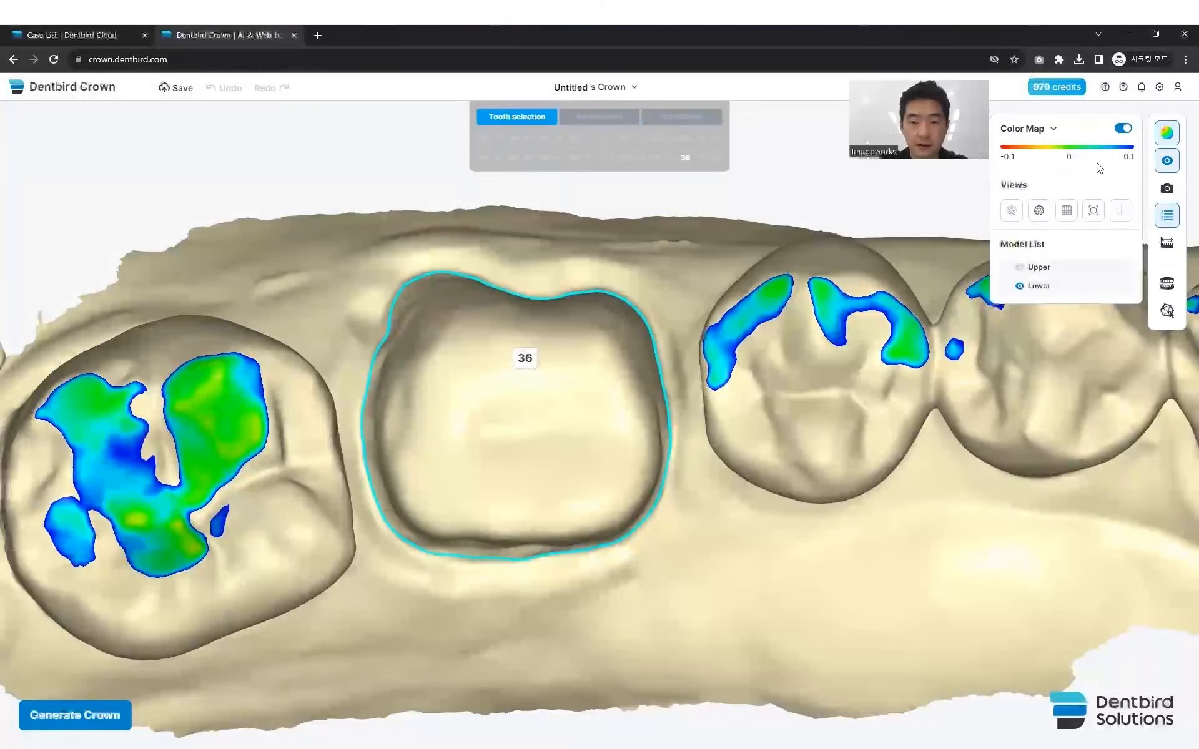
left_click(1123, 128)
right_click_drag(617, 436, 590, 449)
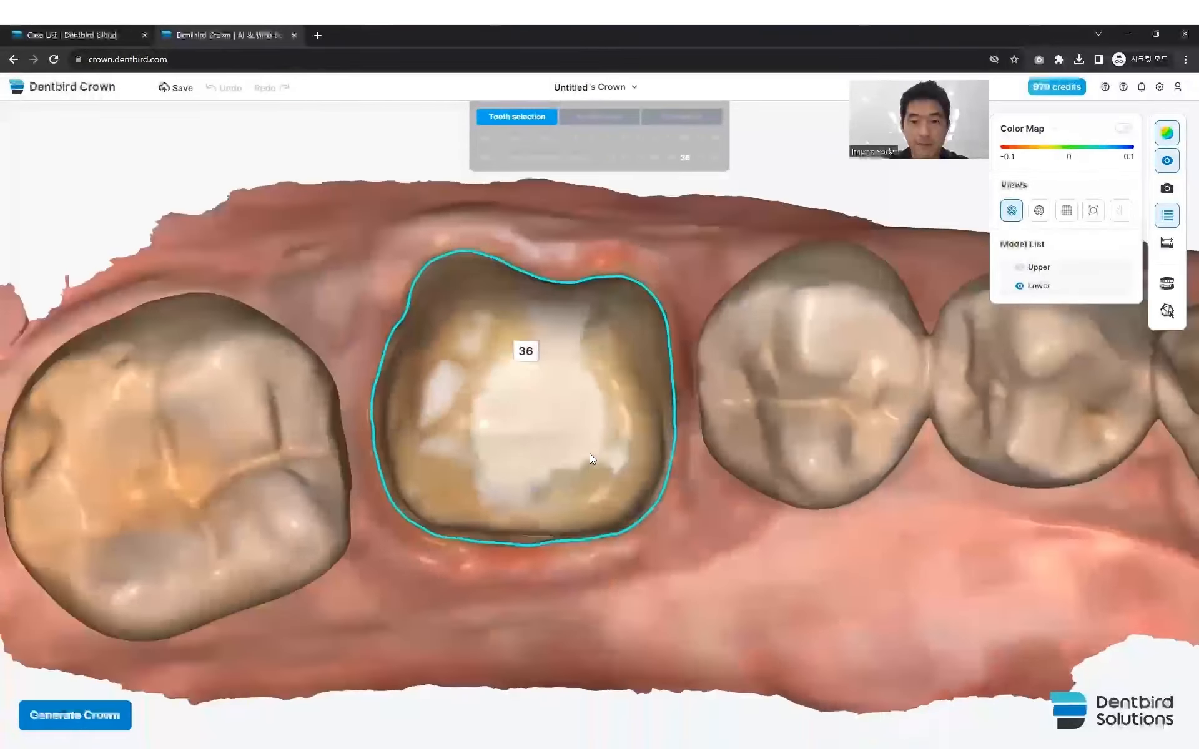
- Open the margin line of tooth 36 for editing and adjust its control points along the notch beside the gum
left_click(542, 246)
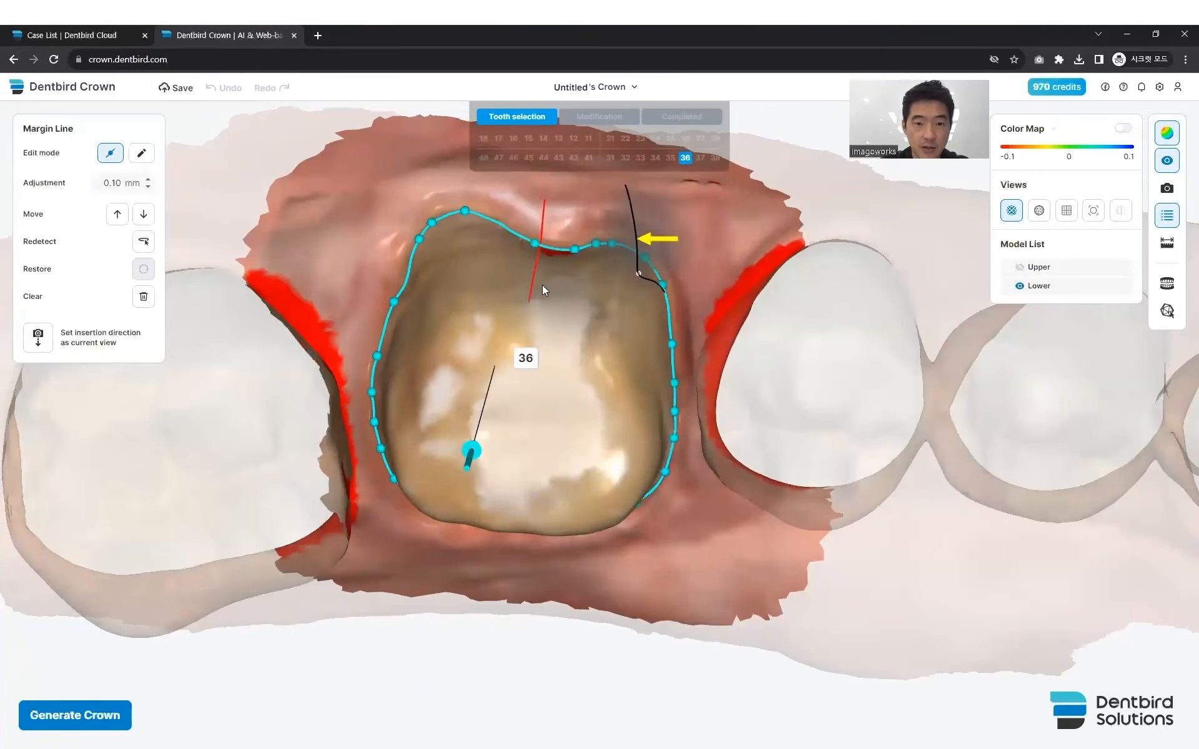
right_click_drag(555, 276, 554, 252)
left_click_drag(527, 255, 524, 253)
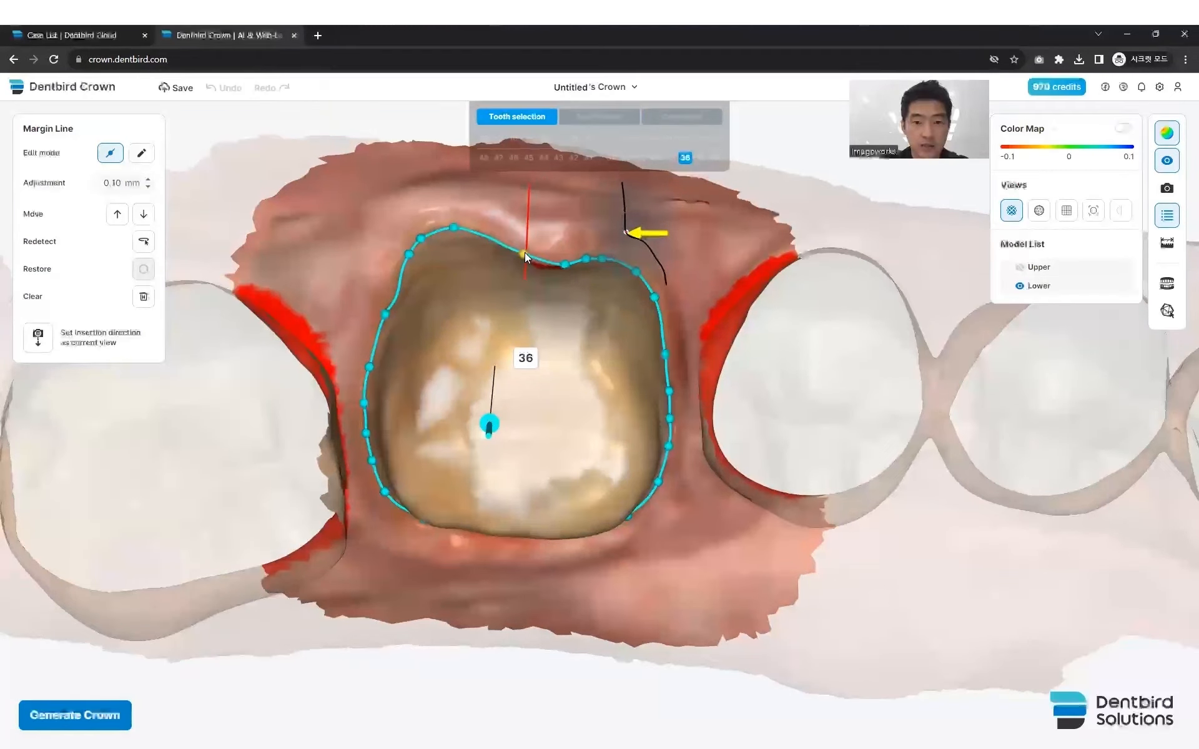
- Switch the margin line to freehand drawing mode, and shift the line up and back down with a 0.10 mm adjustment
left_click(135, 159)
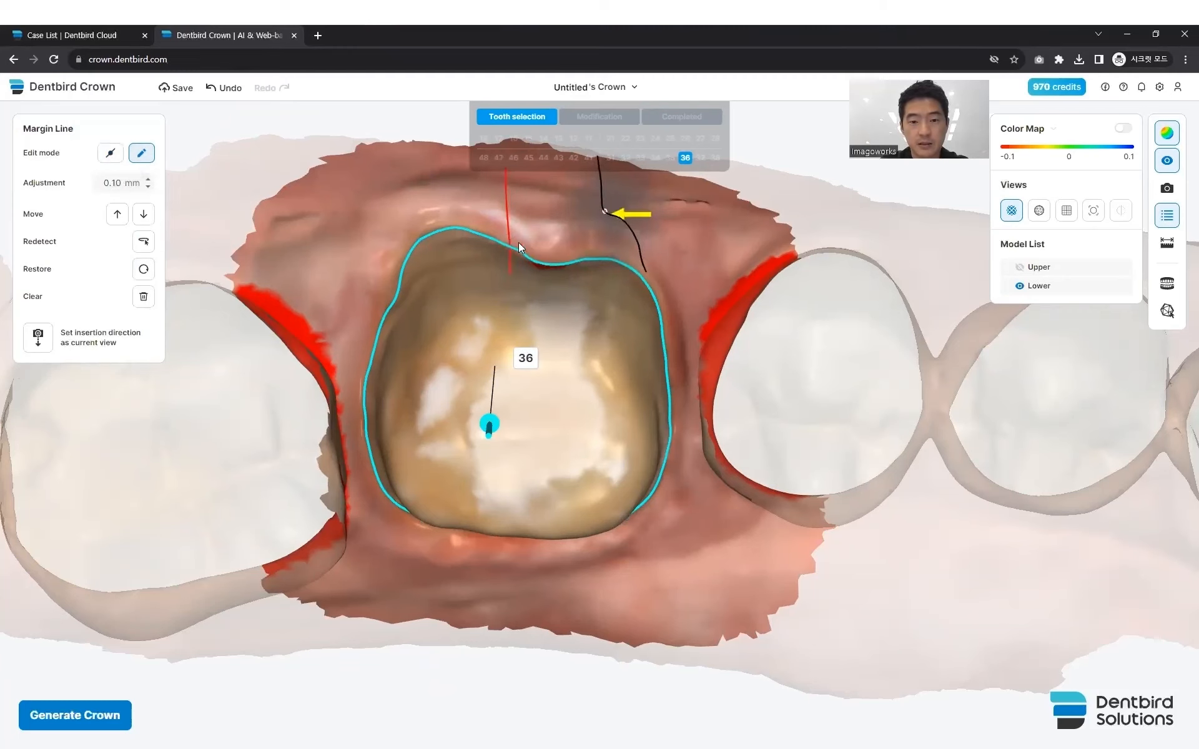
right_click_drag(532, 283, 537, 283)
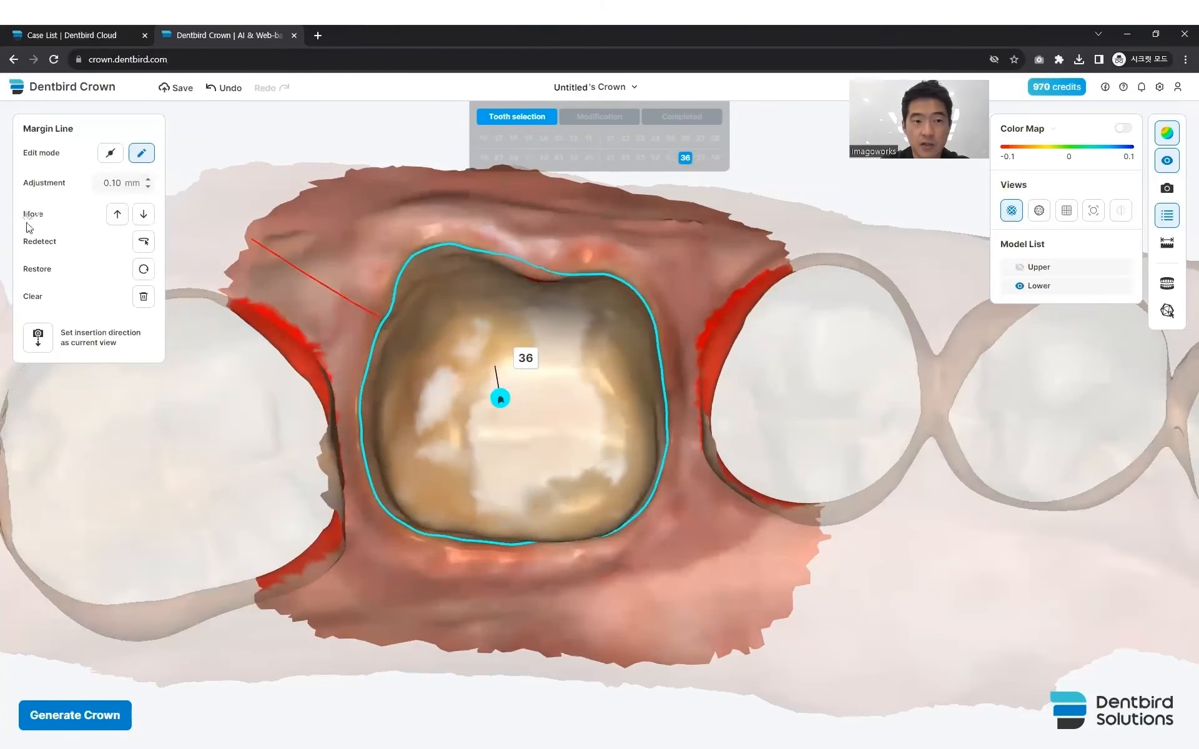
left_click(116, 215)
left_click(143, 215)
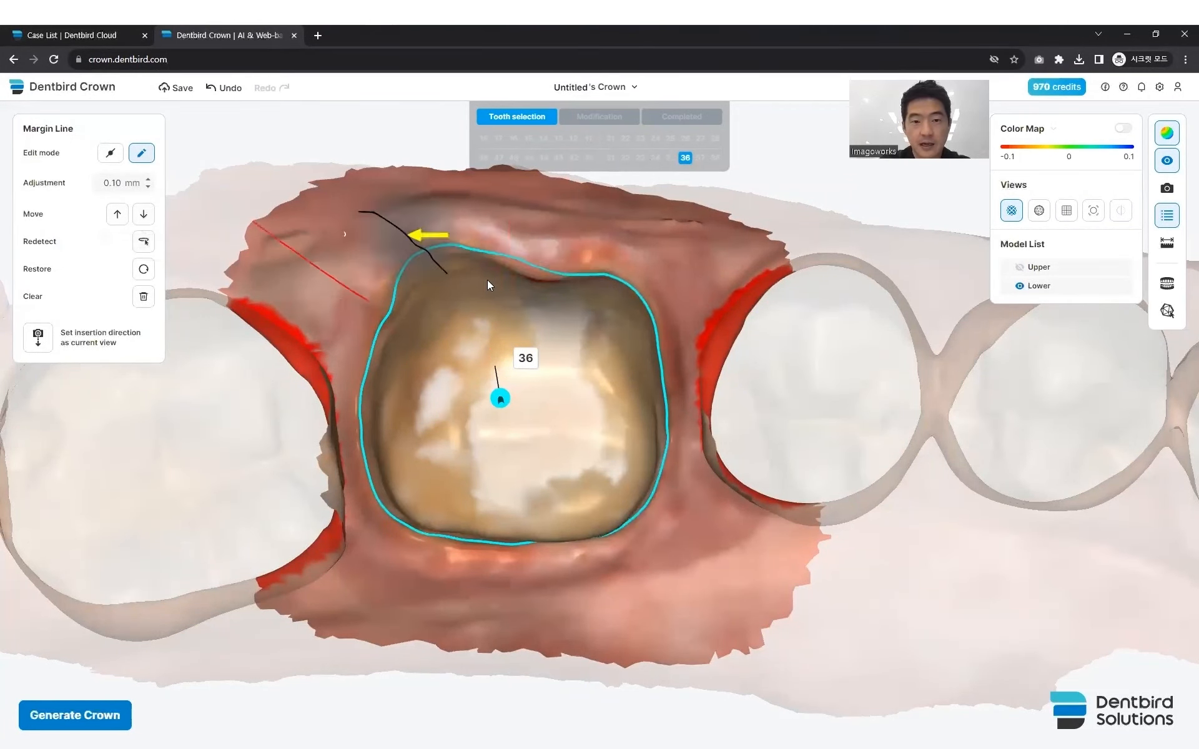
- Generate the AI crown for tooth 36 from the edited margin line
mouse_move(531, 336)
right_mouse_down()
mouse_move(533, 322)
mouse_move(528, 332)
right_mouse_up()
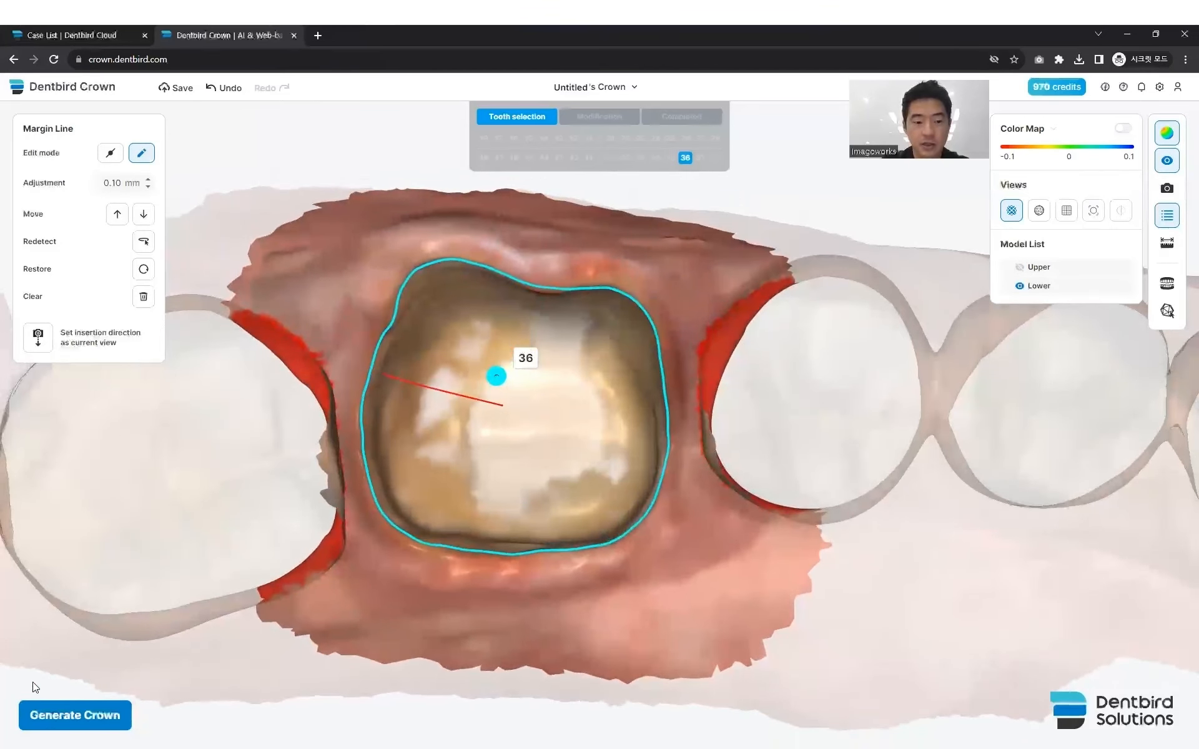
left_click(75, 715)
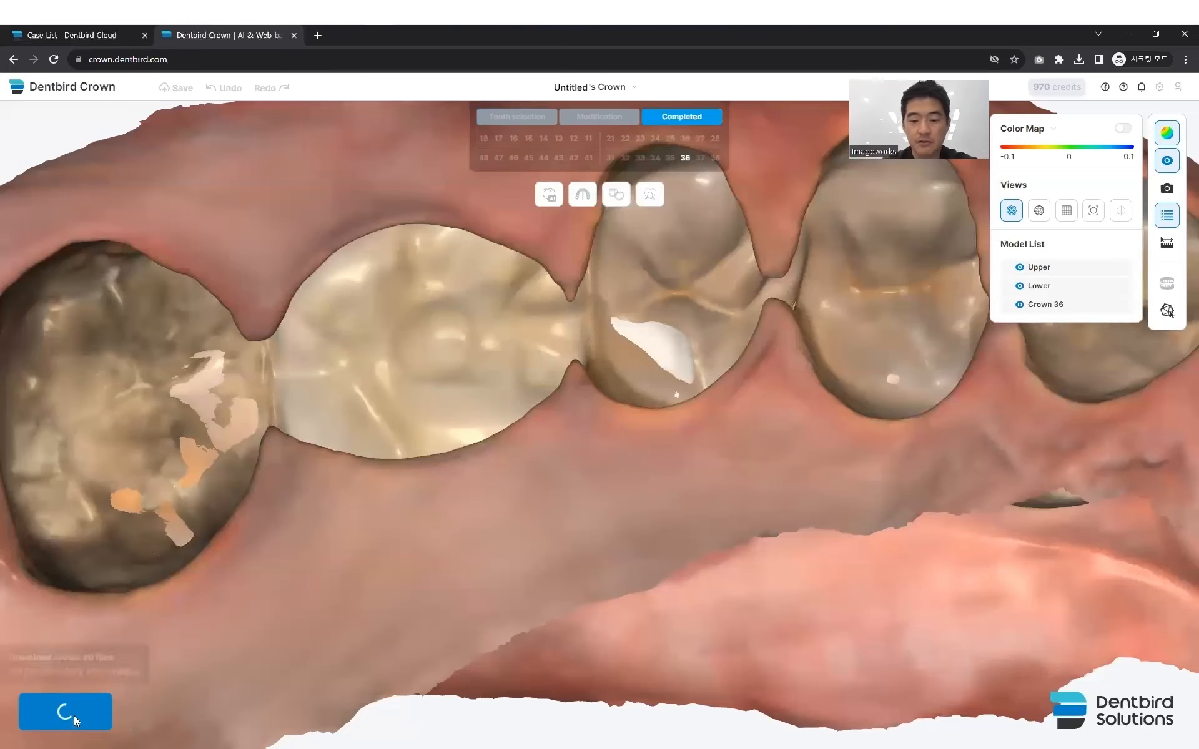
scroll(294, 517, "down", 3)
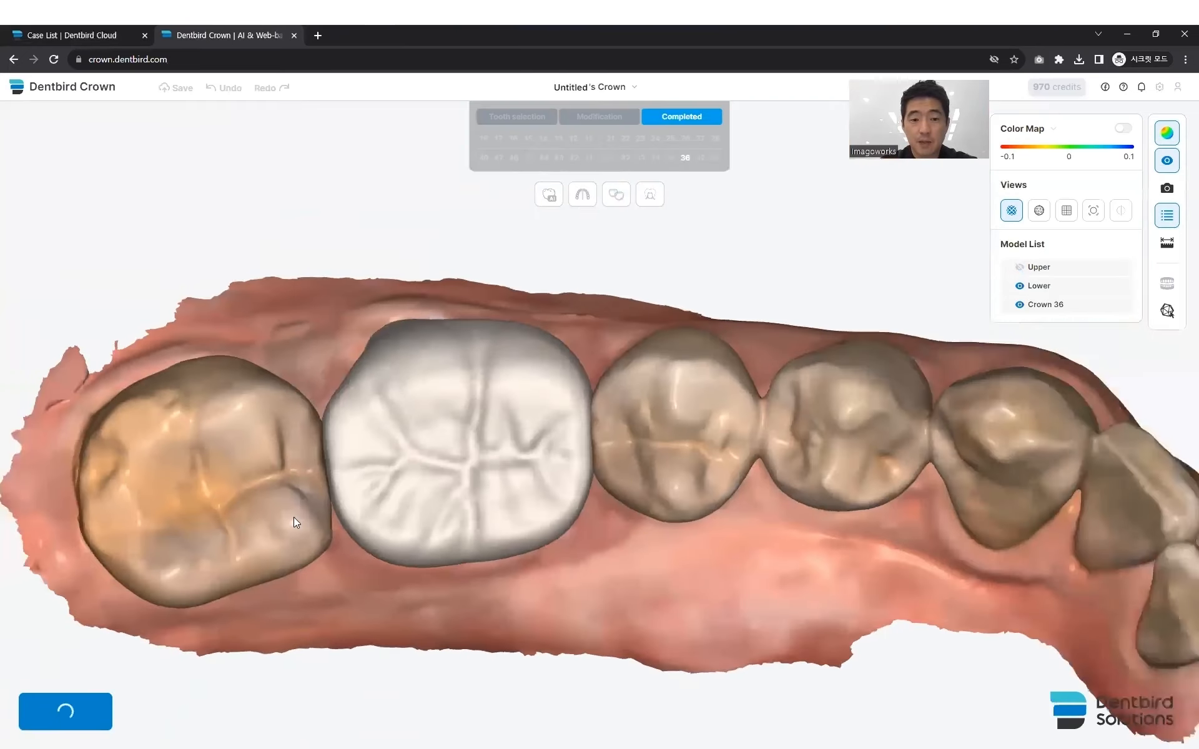
- Show the upper arch over crown 36, set its opacity to 38%, and make the lower arch semi-transparent
right_click_drag(297, 502, 299, 499)
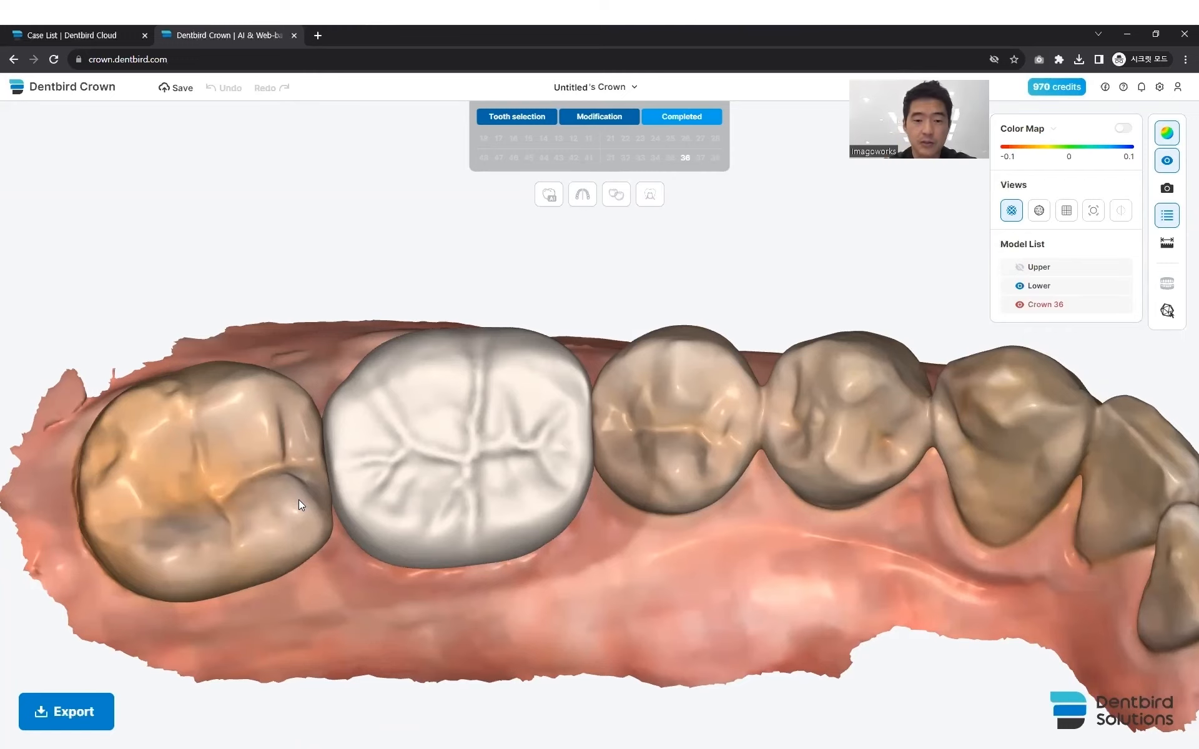
right_click_drag(448, 470, 419, 483)
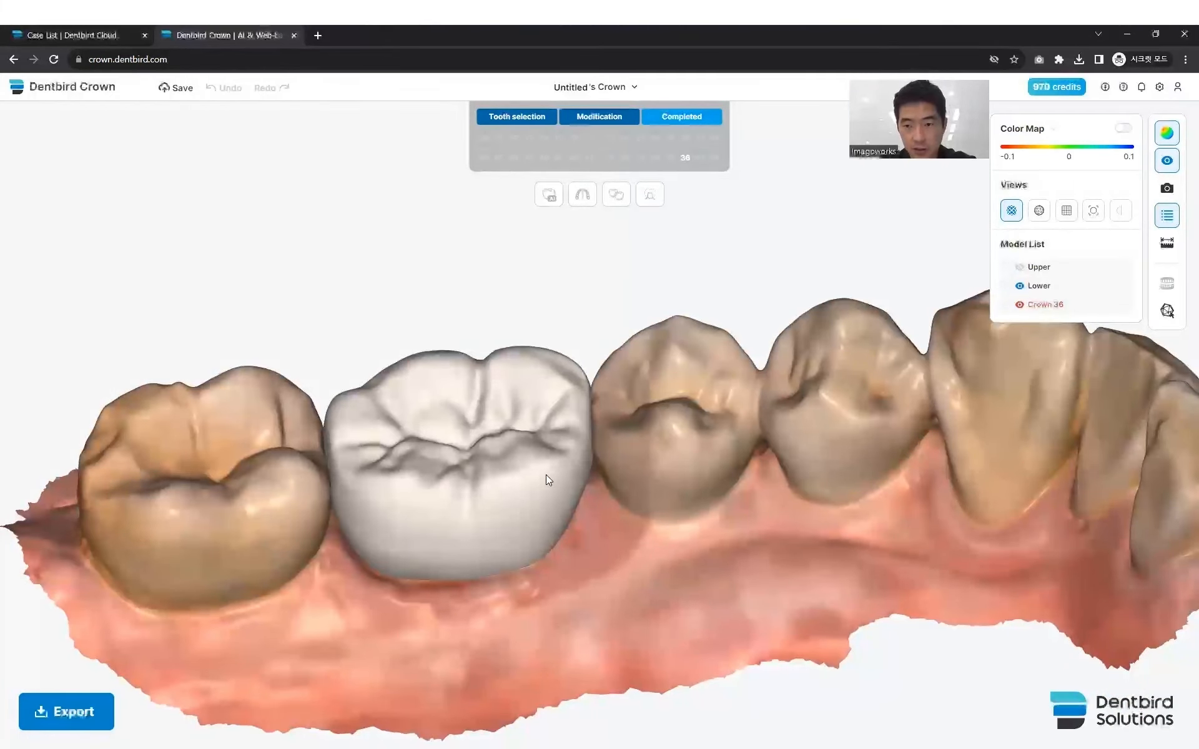
right_click_drag(693, 442, 737, 437)
left_click(1021, 267)
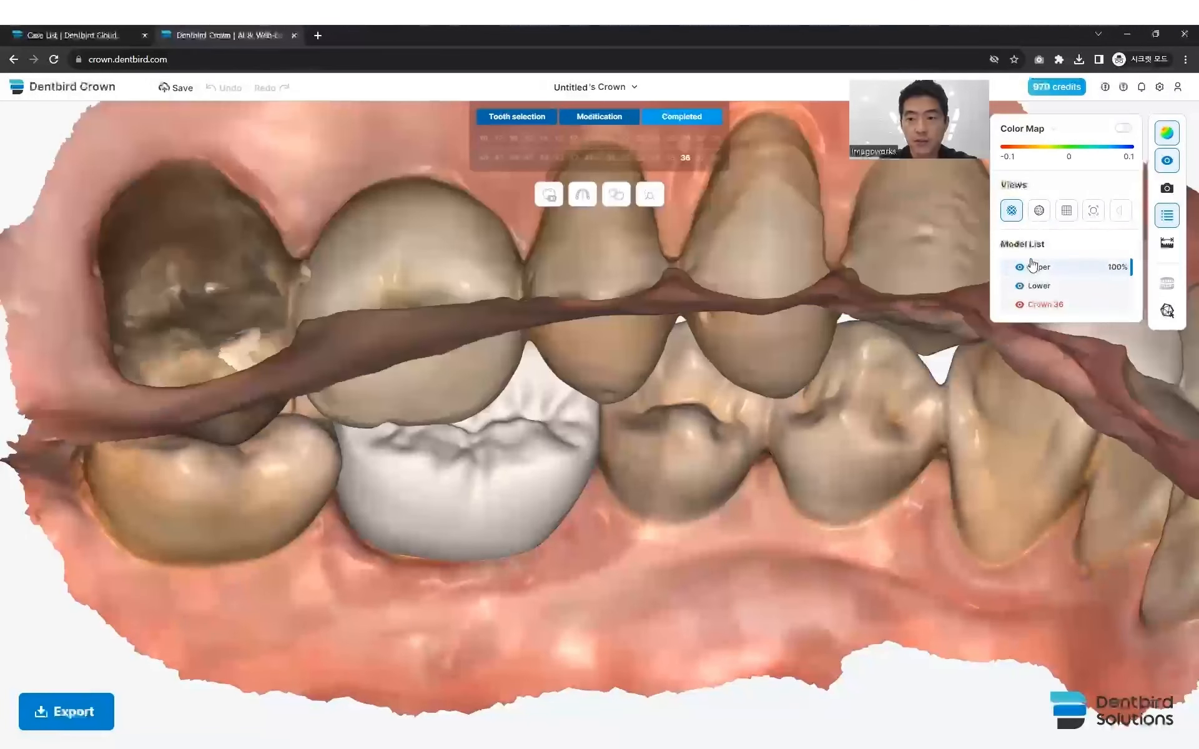
left_click(1067, 269)
left_click(1062, 288)
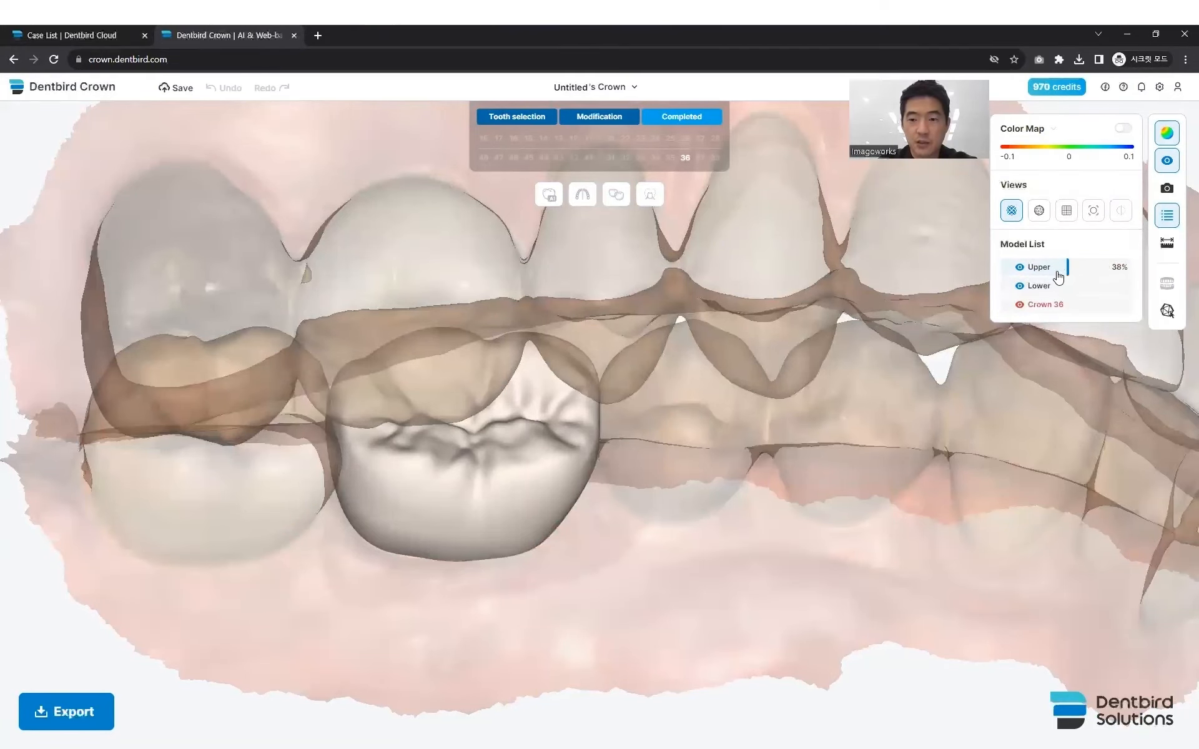
- Turn on the contact color map and hide the upper arch to show the contacts on crown 36 from the biting side
right_click_drag(513, 361, 353, 428)
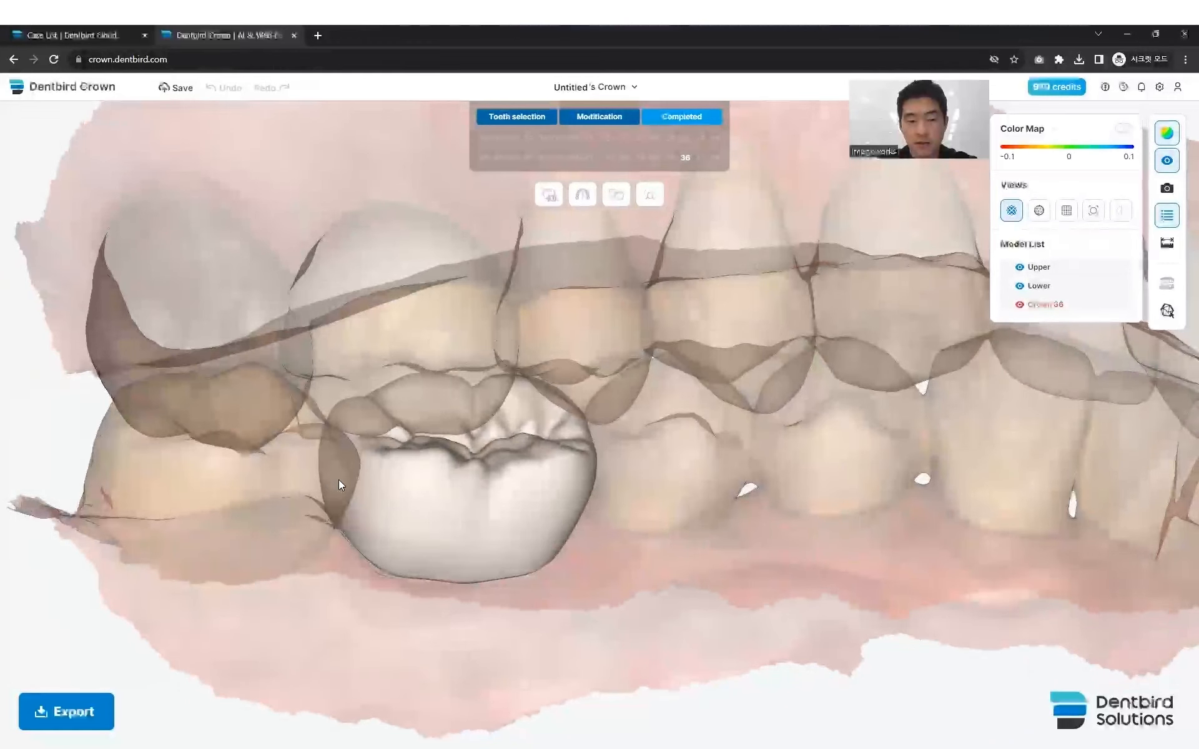
left_click(1123, 128)
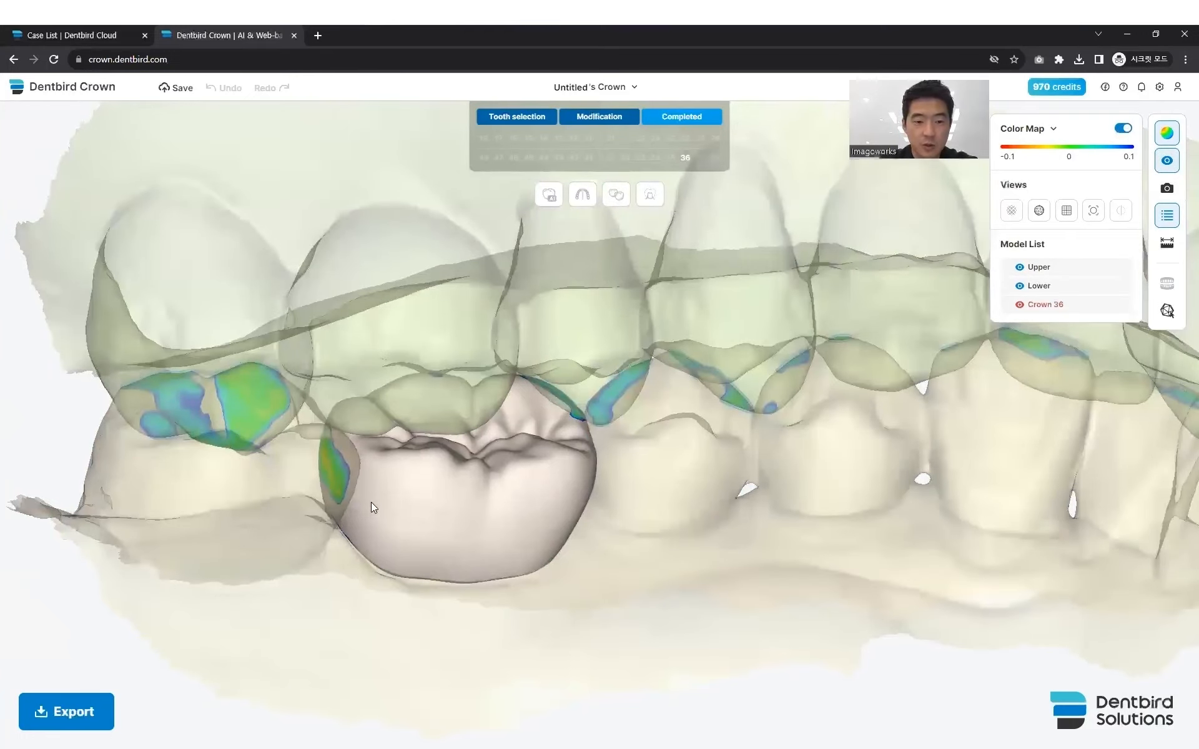
left_click_drag(371, 502, 544, 506)
key("1")
scroll(514, 515, "down", 3)
scroll(548, 509, "up", 3)
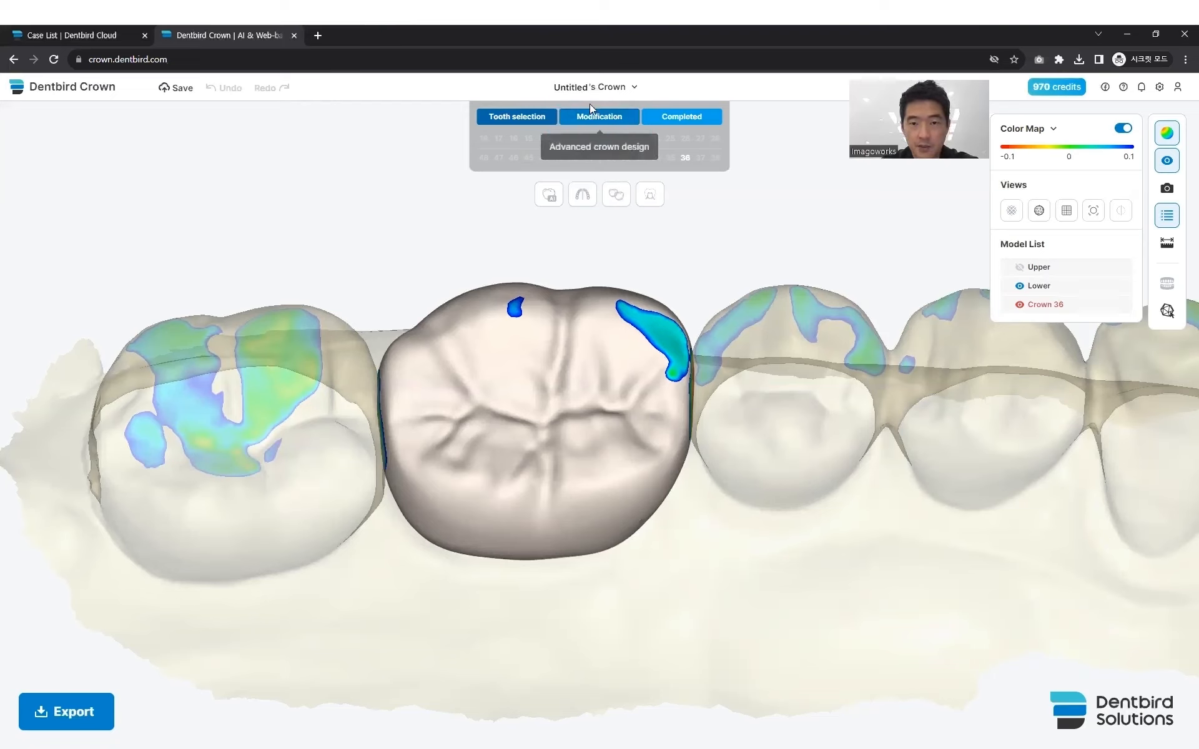
- Enter the advanced crown Modification stage and open the inner surface settings of crown 36
left_click(601, 116)
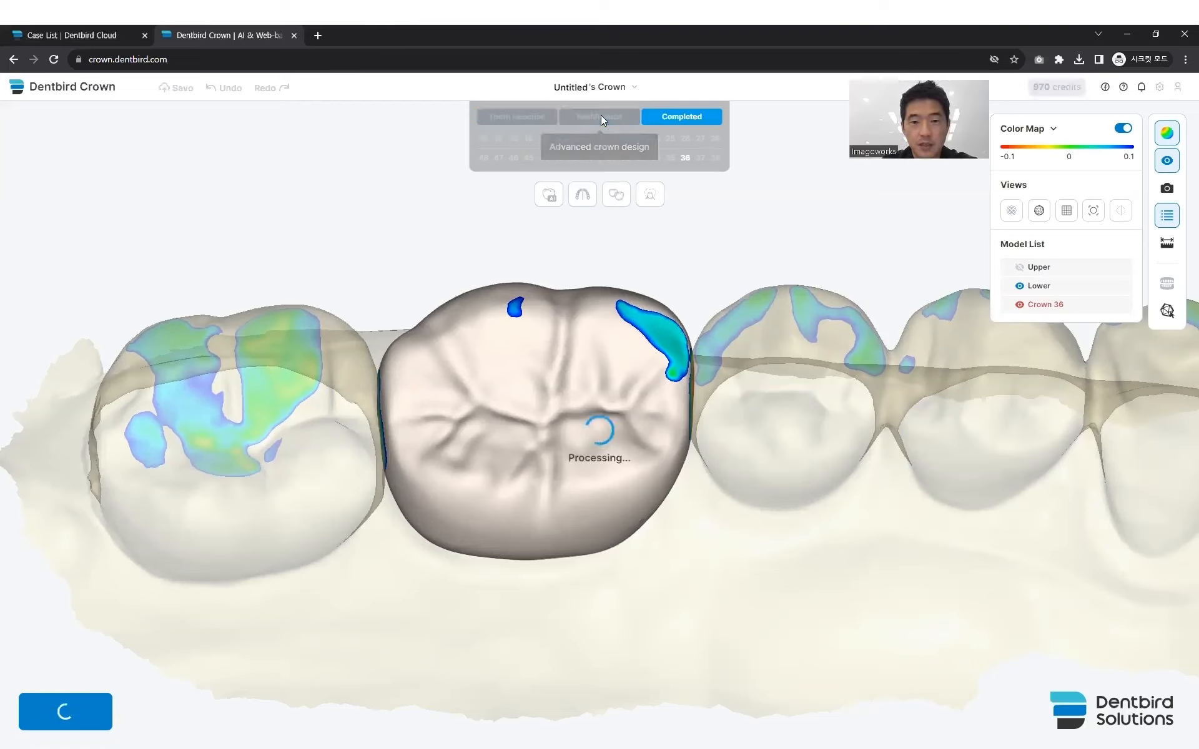
right_click_drag(487, 330, 456, 353)
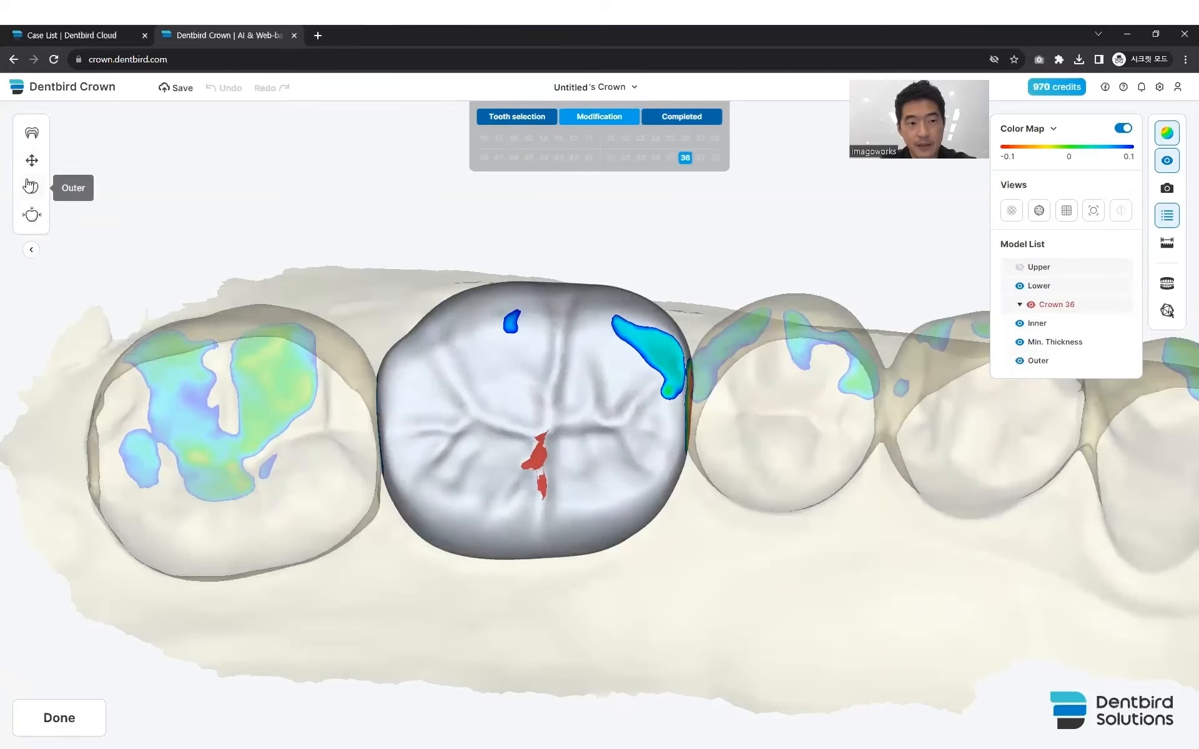
left_click(32, 134)
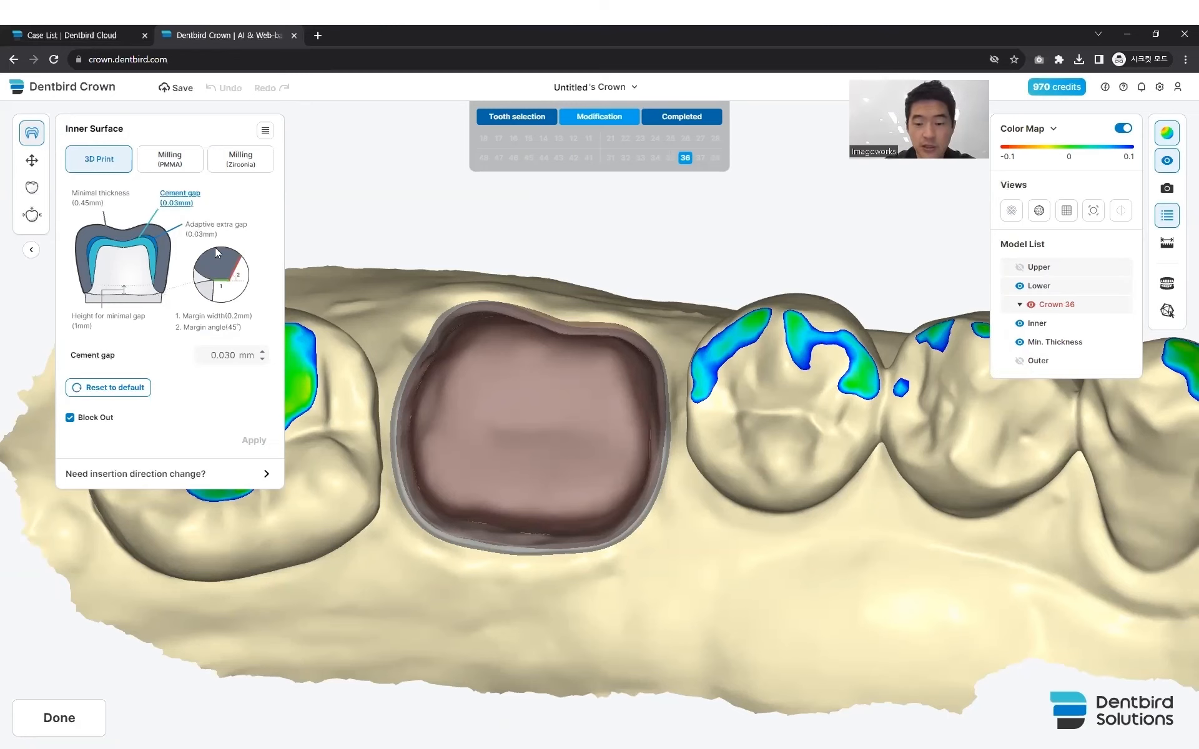
right_click_drag(469, 381, 467, 366)
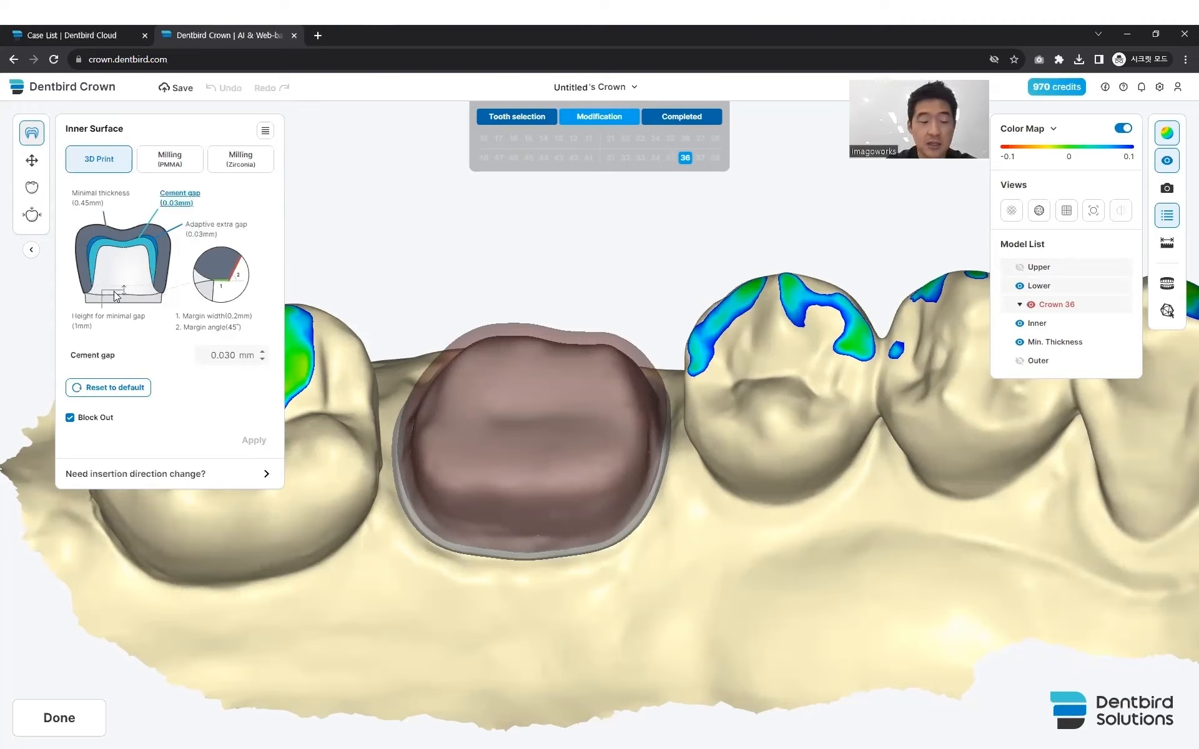
- Review the inner surface parameters for 3D printing: minimal thickness, cement gap, adaptive extra gap, margin width, margin angle and height for minimal gap
left_click(95, 198)
left_click(181, 201)
left_click(217, 234)
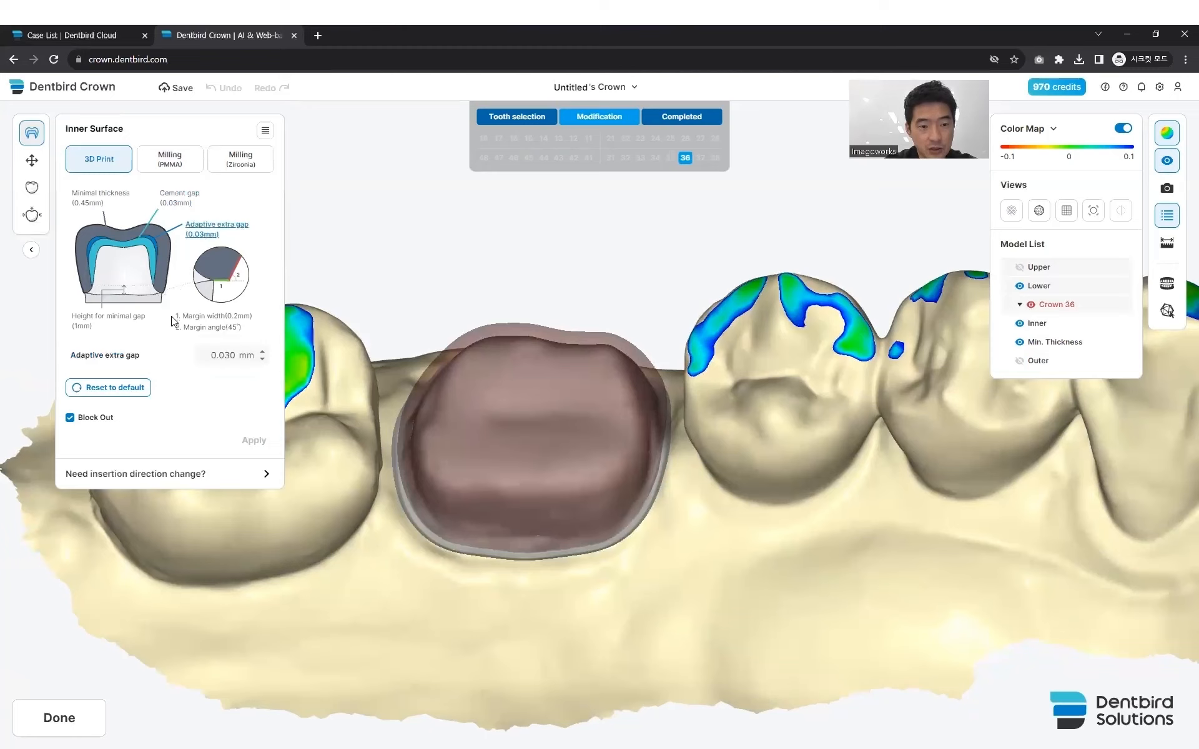
left_click(199, 317)
left_click(194, 328)
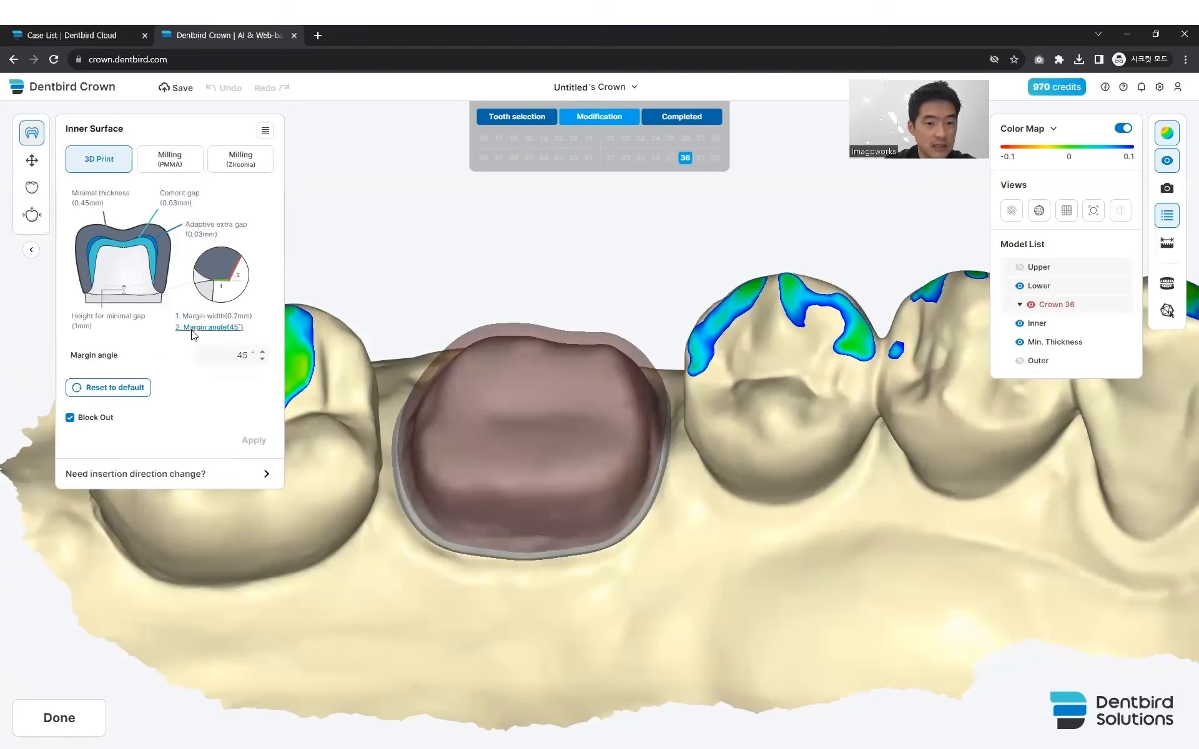
left_click(87, 322)
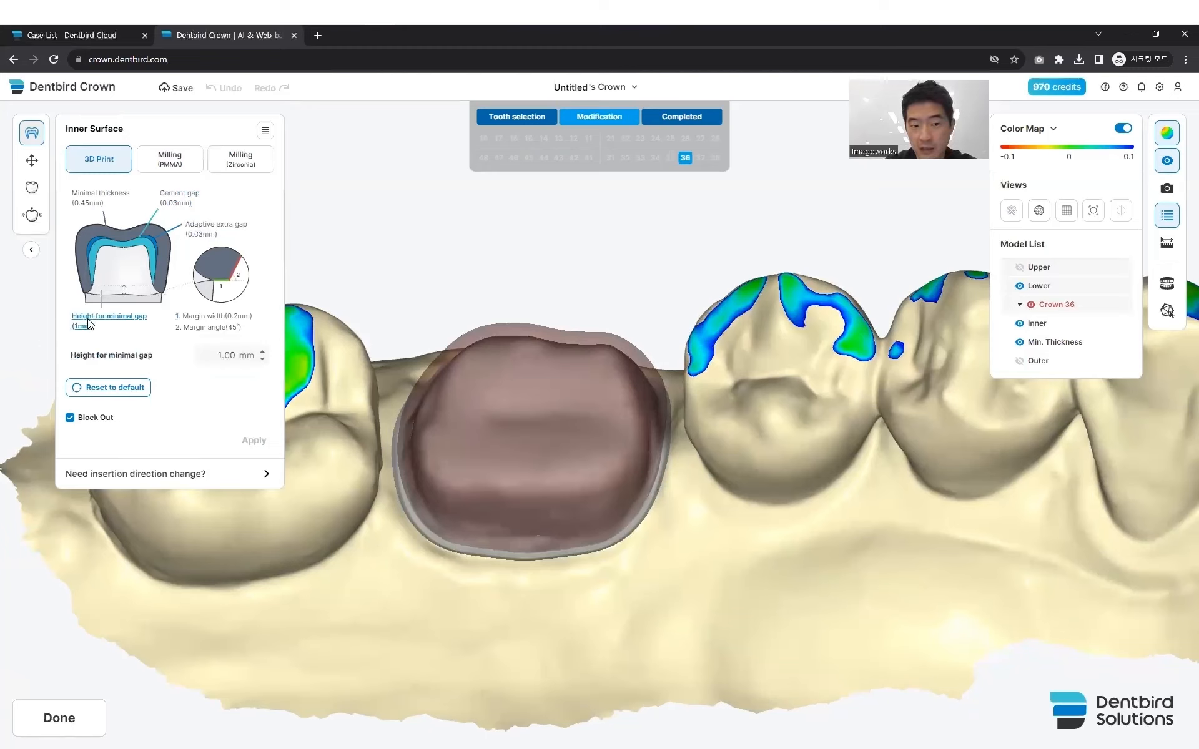
left_click(179, 203)
left_click(195, 231)
left_click(202, 320)
left_click(203, 328)
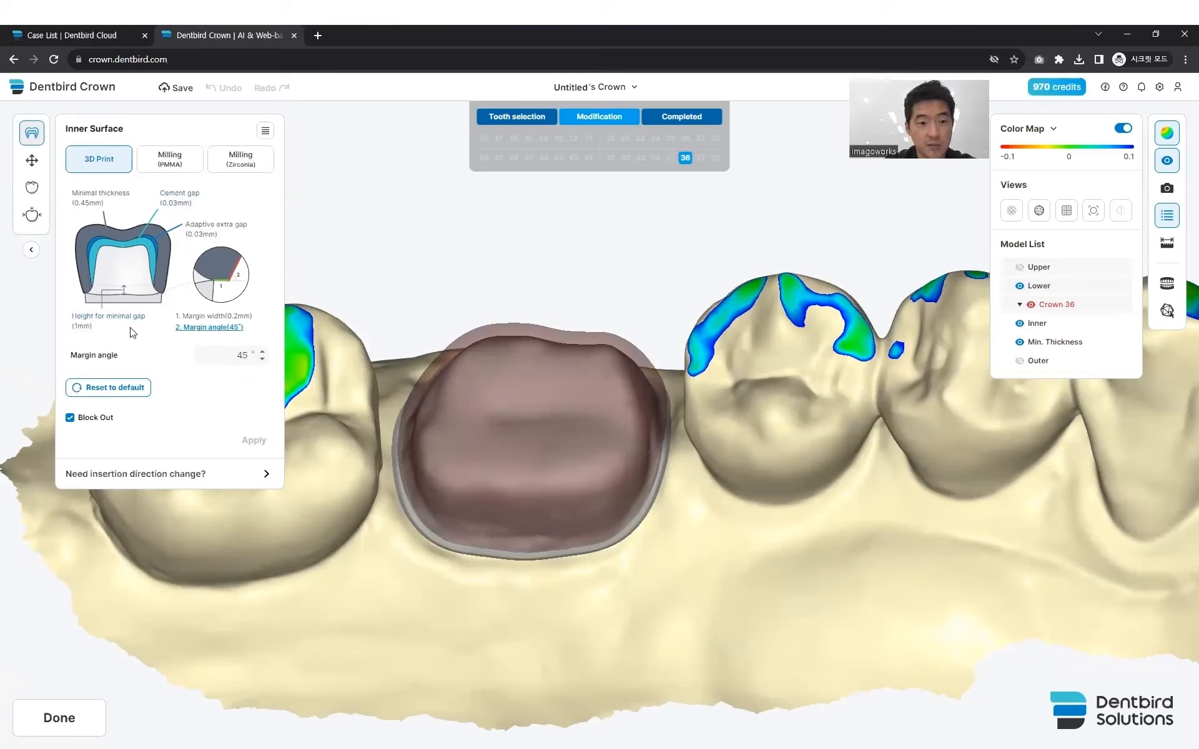
left_click(95, 326)
- Set the adaptive extra gap of the inner surface to 0.040 mm and apply it
left_click(198, 235)
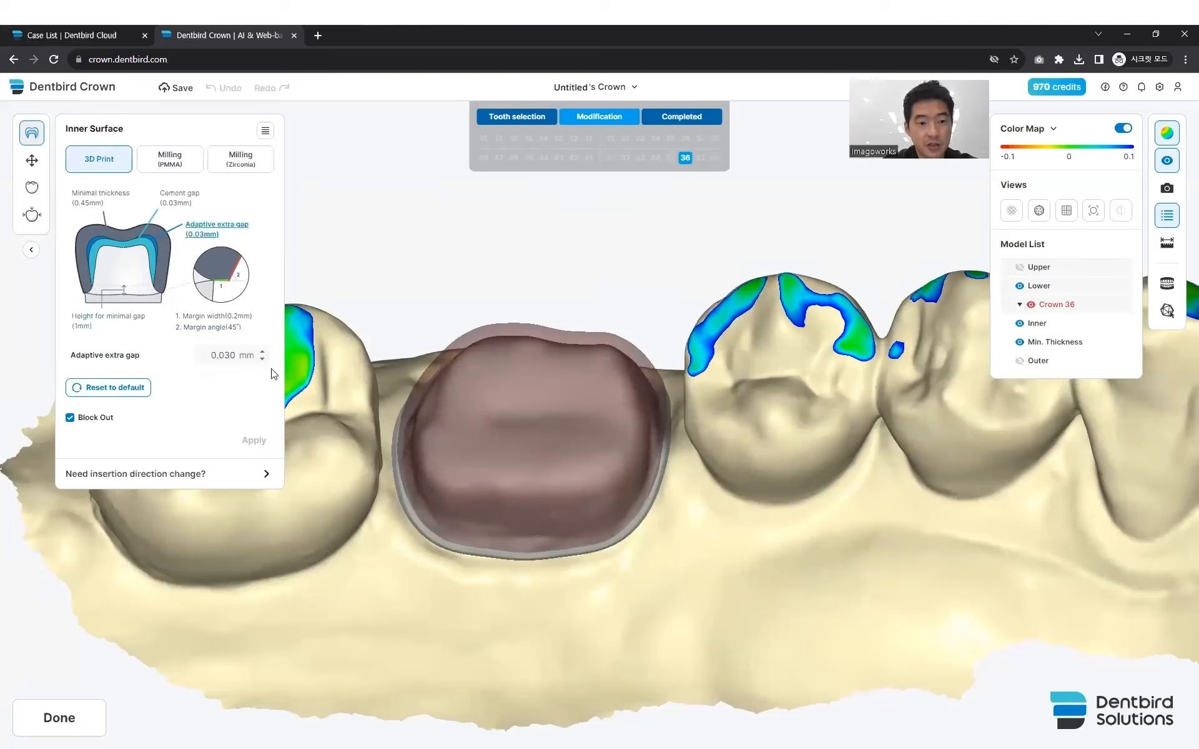
left_click(265, 352)
left_click(253, 440)
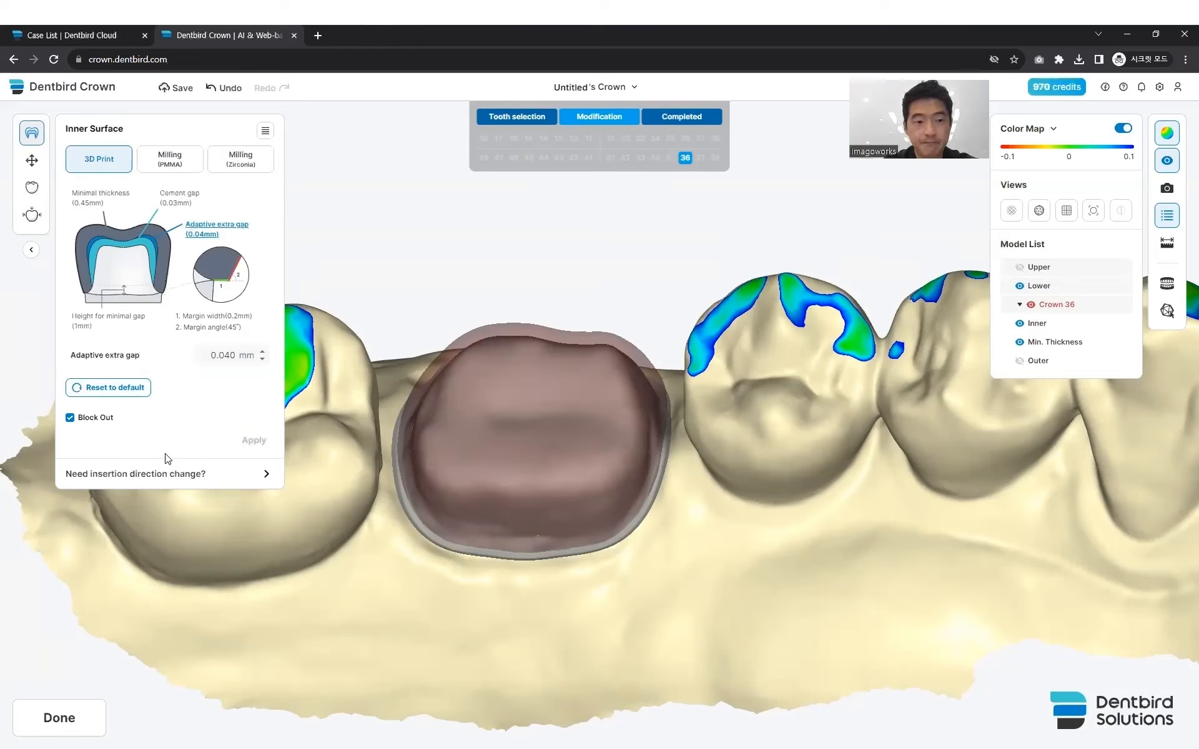
- Try scaling and shifting crown 36 slightly with the Transform tool while the upper arch is hidden, and undo the changes
left_click(31, 160)
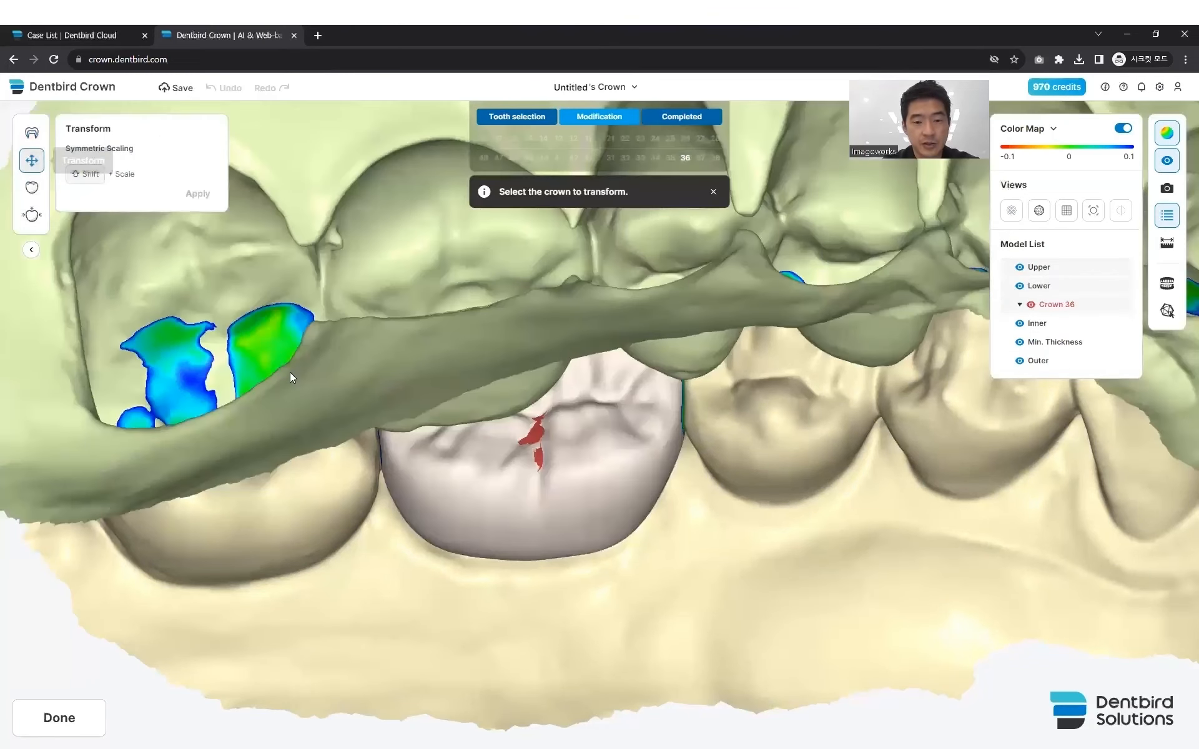
key("1")
right_click_drag(298, 401, 312, 465)
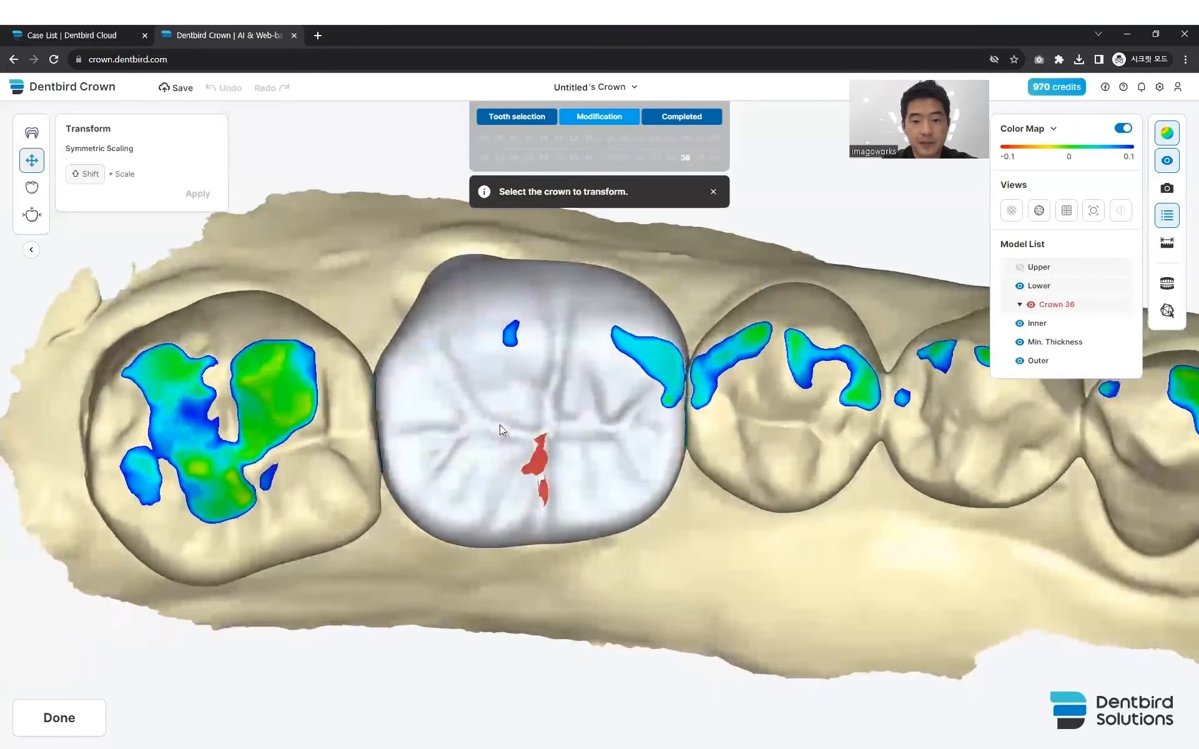
left_click(516, 411)
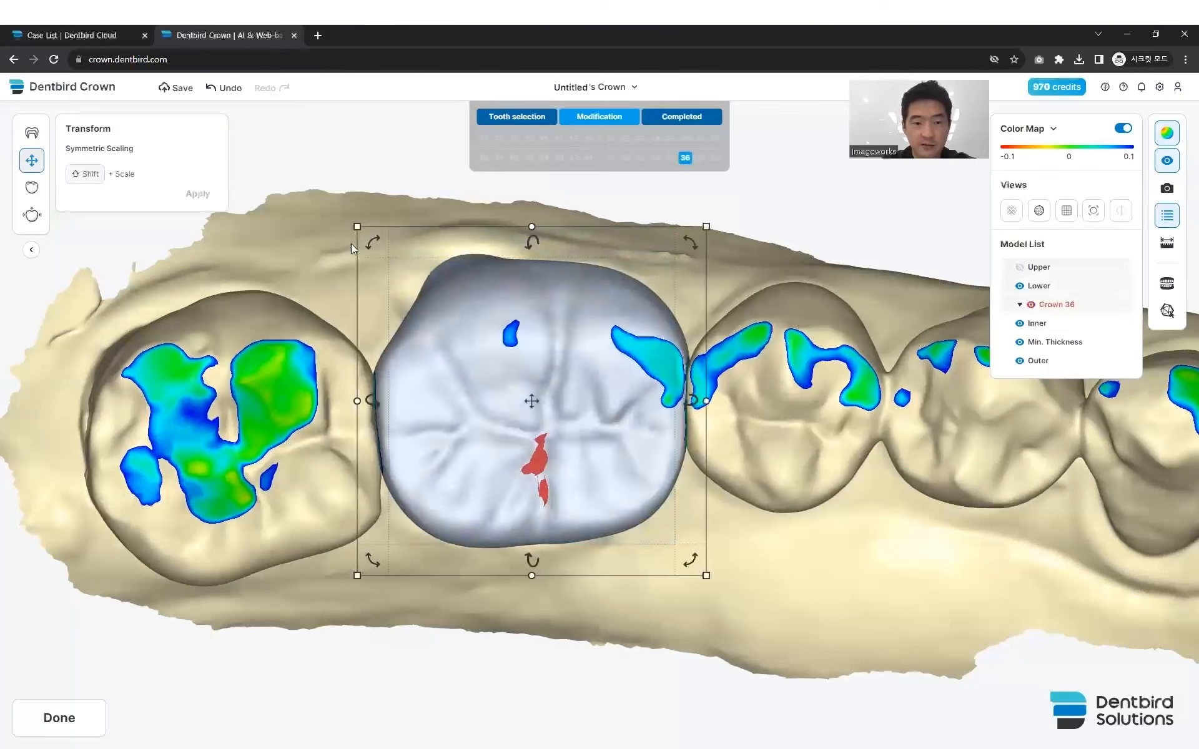
mouse_move(372, 239)
left_mouse_down()
mouse_move(364, 252)
mouse_move(376, 241)
mouse_move(346, 221)
mouse_move(371, 226)
mouse_move(358, 226)
left_mouse_up()
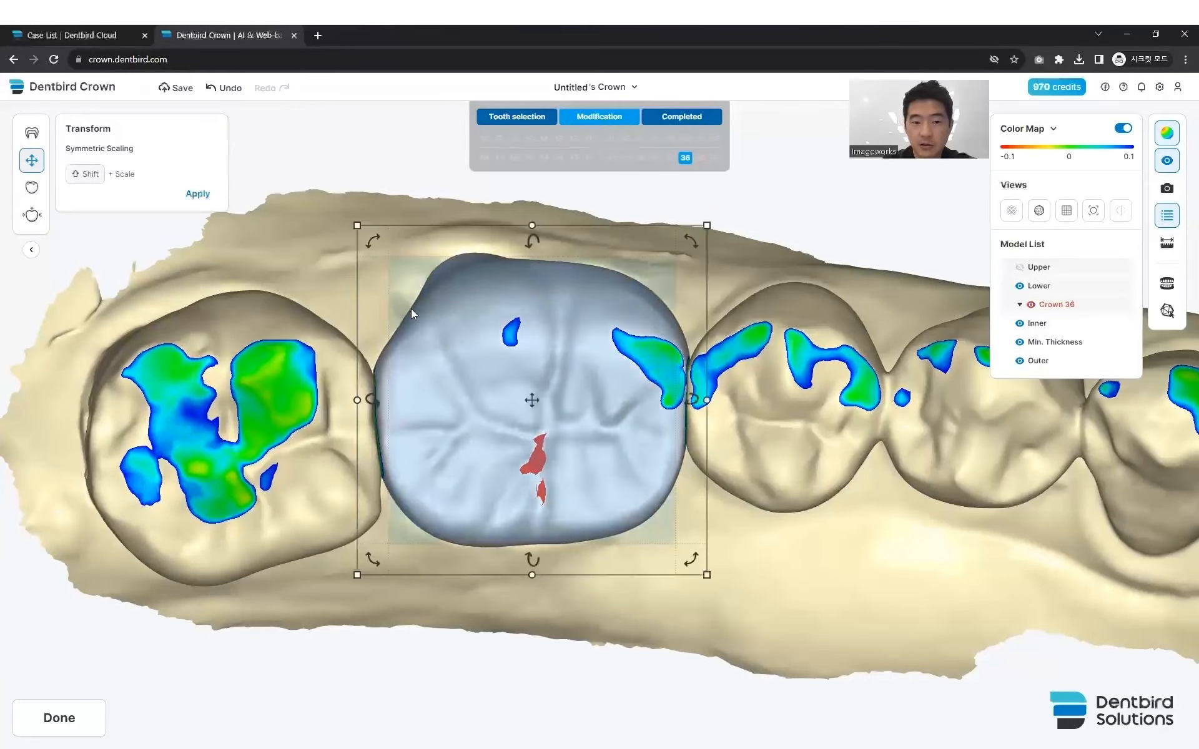
left_click_drag(468, 393, 474, 397)
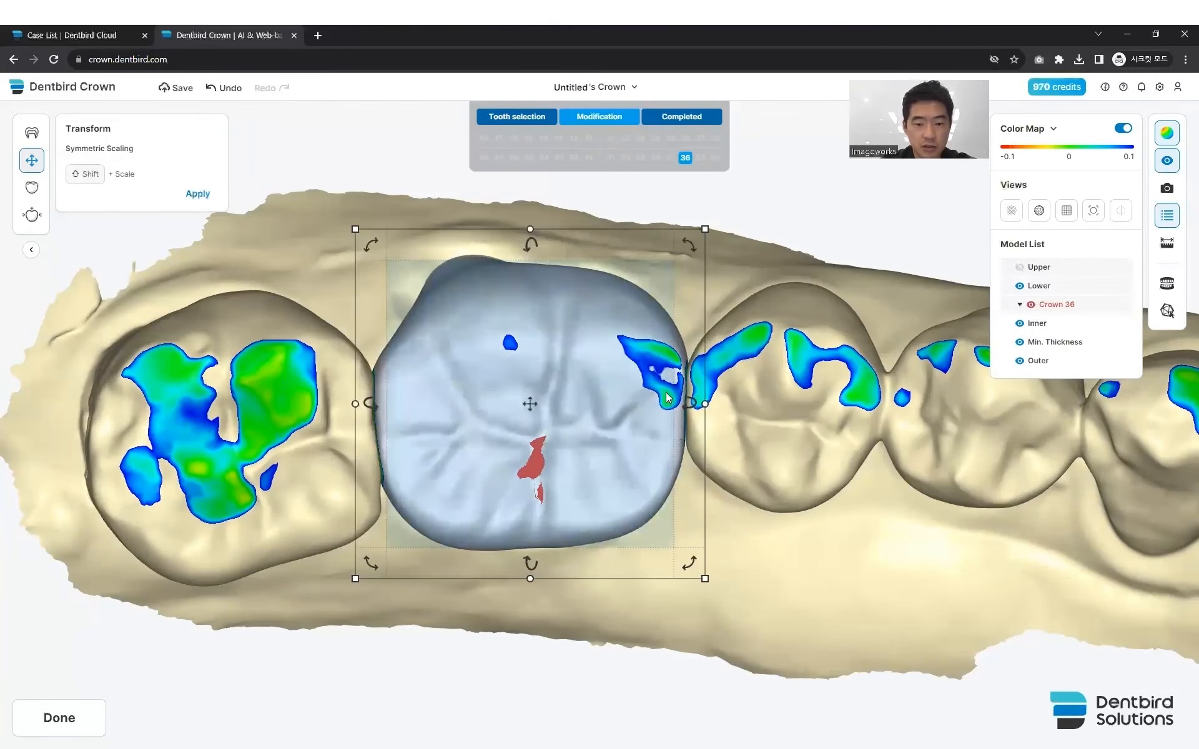
left_click(214, 91)
left_click(214, 91)
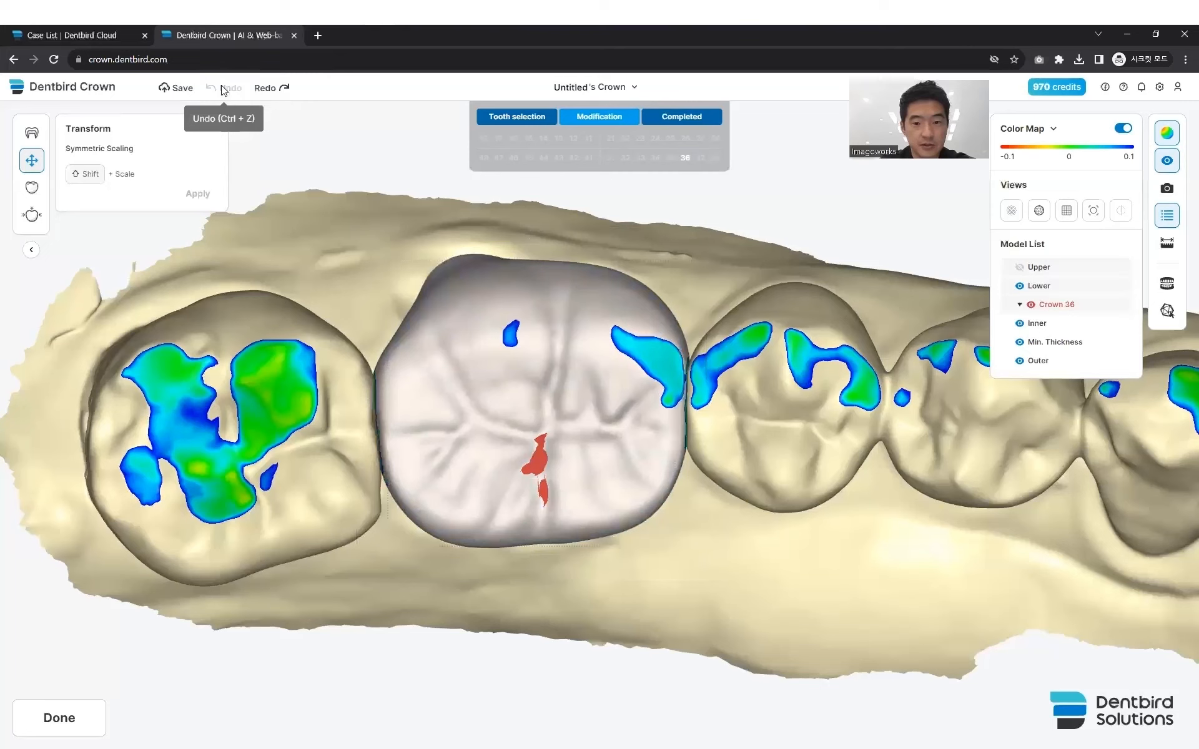
- Build up the red thin spots in the central groove of crown 36 with the 1.61 mm outer-surface deform brush
left_click(28, 189)
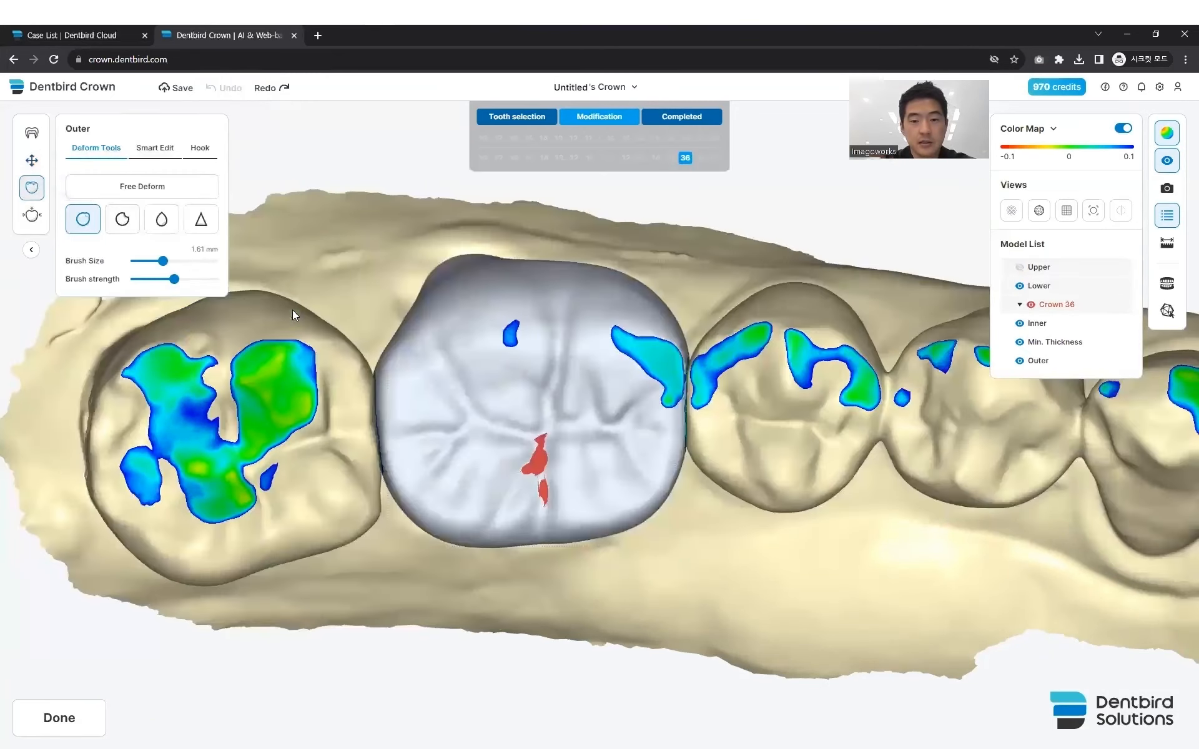
right_click_drag(430, 391, 419, 356)
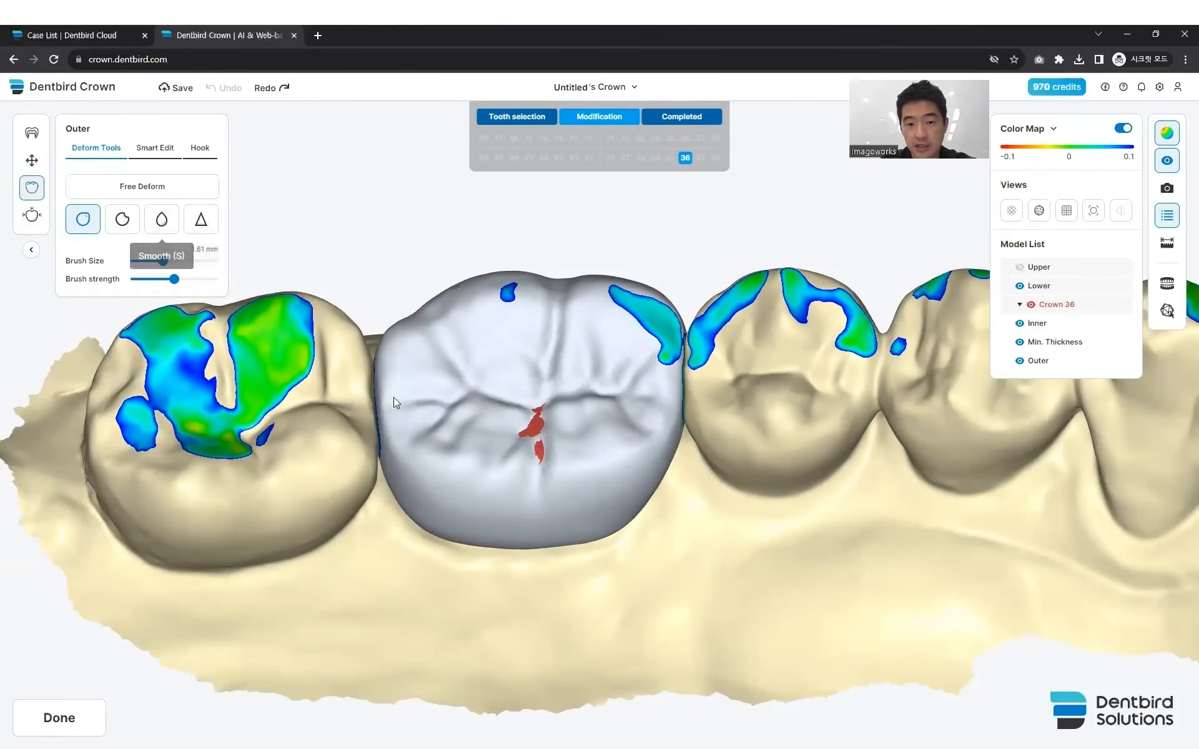
right_click_drag(418, 406, 419, 419)
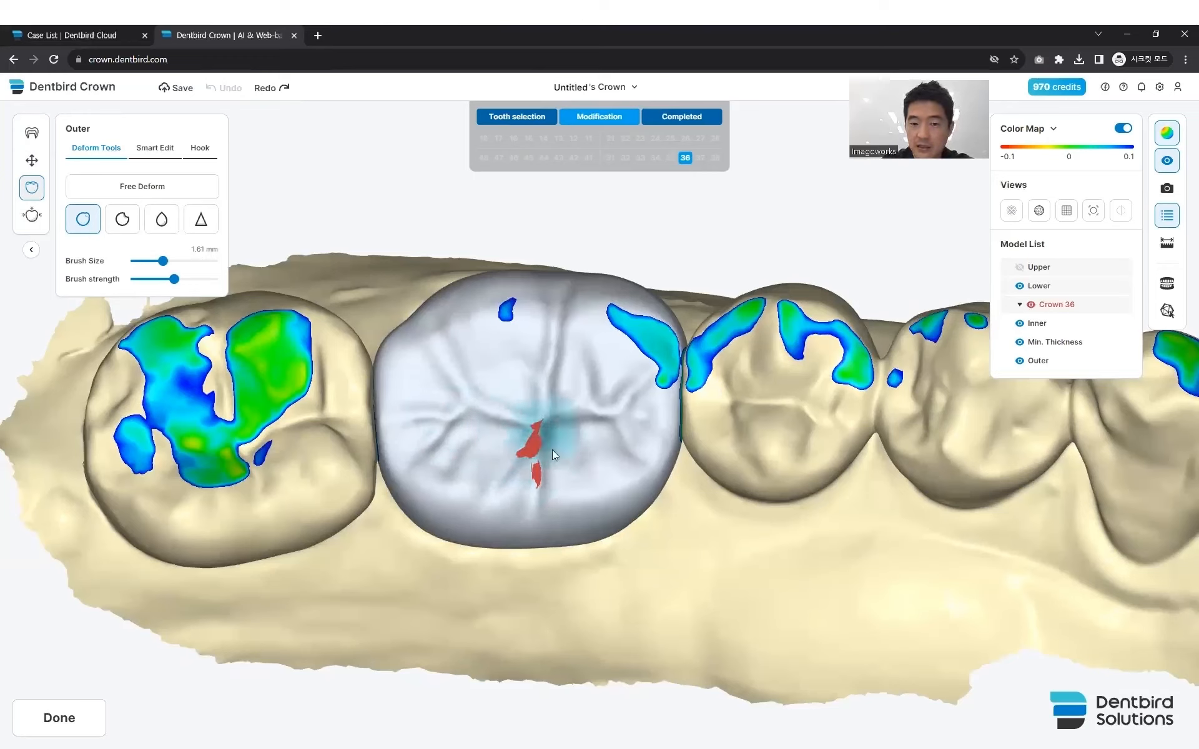
mouse_move(484, 422)
left_mouse_down()
mouse_move(523, 433)
mouse_move(541, 468)
left_mouse_up()
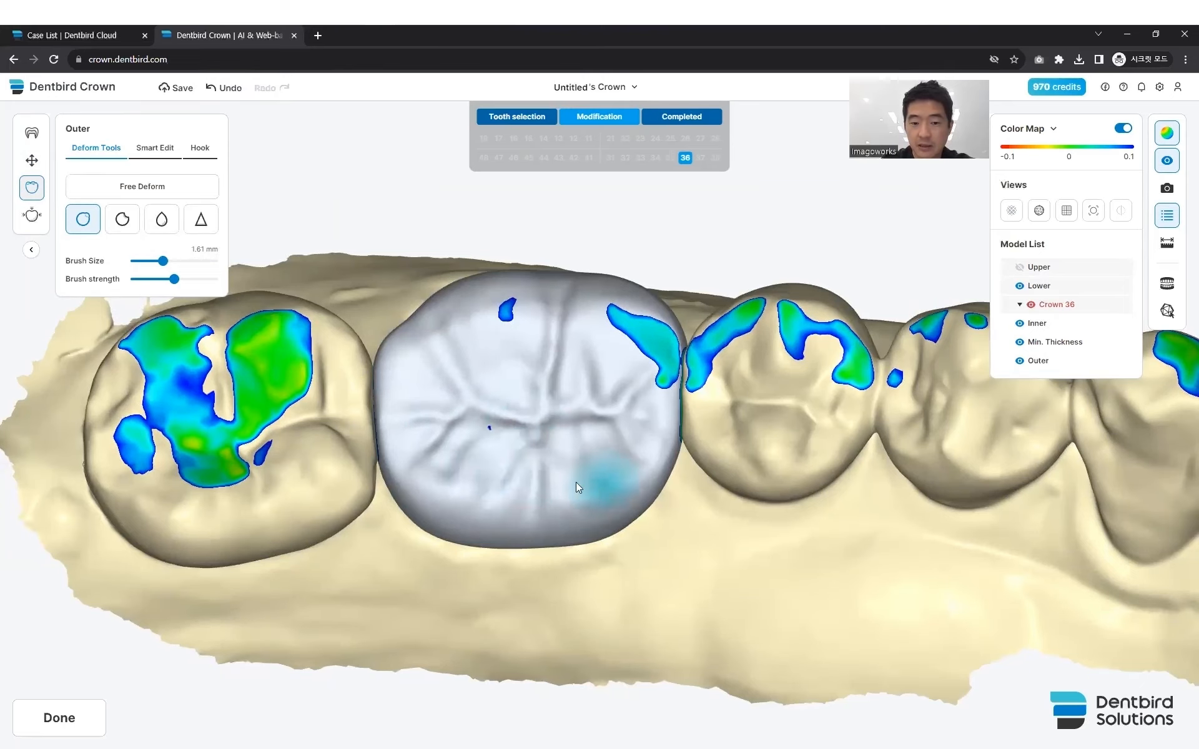
right_click_drag(507, 502, 447, 449)
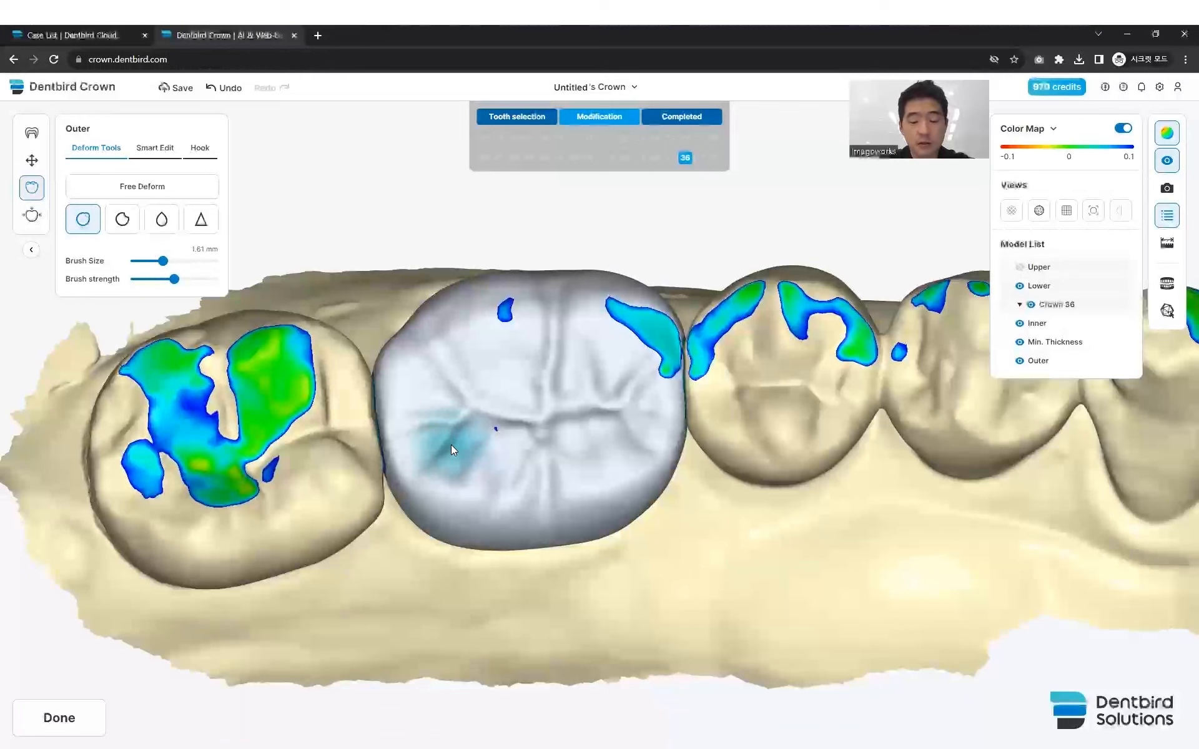
- Reduce the groove adjustment of crown 36 slightly with Smart Edit, and lower its buccal cusps
left_click(155, 151)
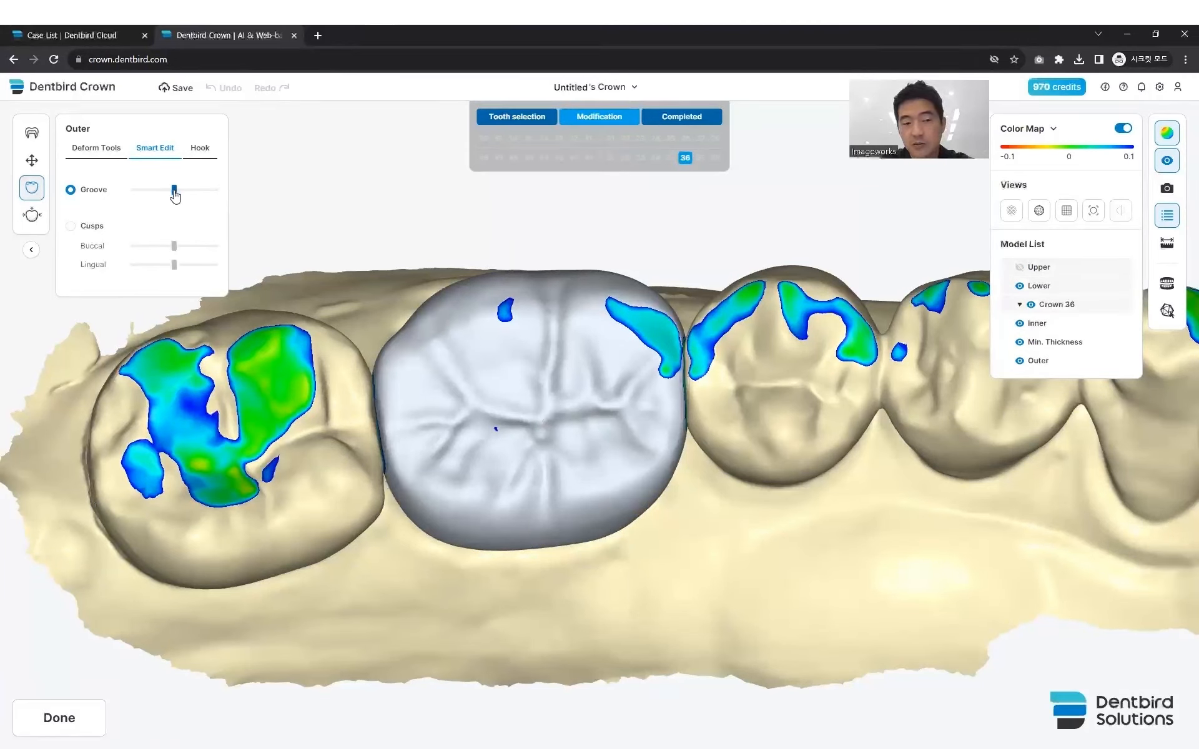
mouse_move(175, 195)
left_mouse_down()
mouse_move(201, 200)
mouse_move(148, 210)
mouse_move(173, 207)
left_mouse_up()
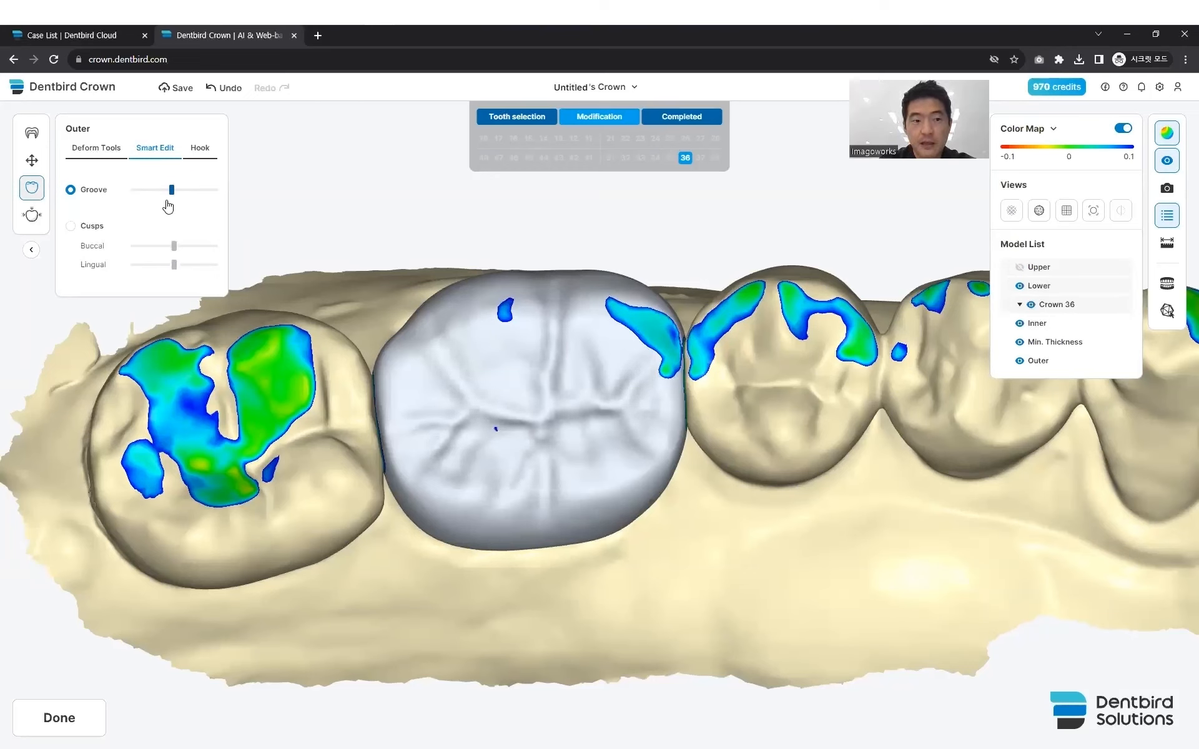
left_click(71, 227)
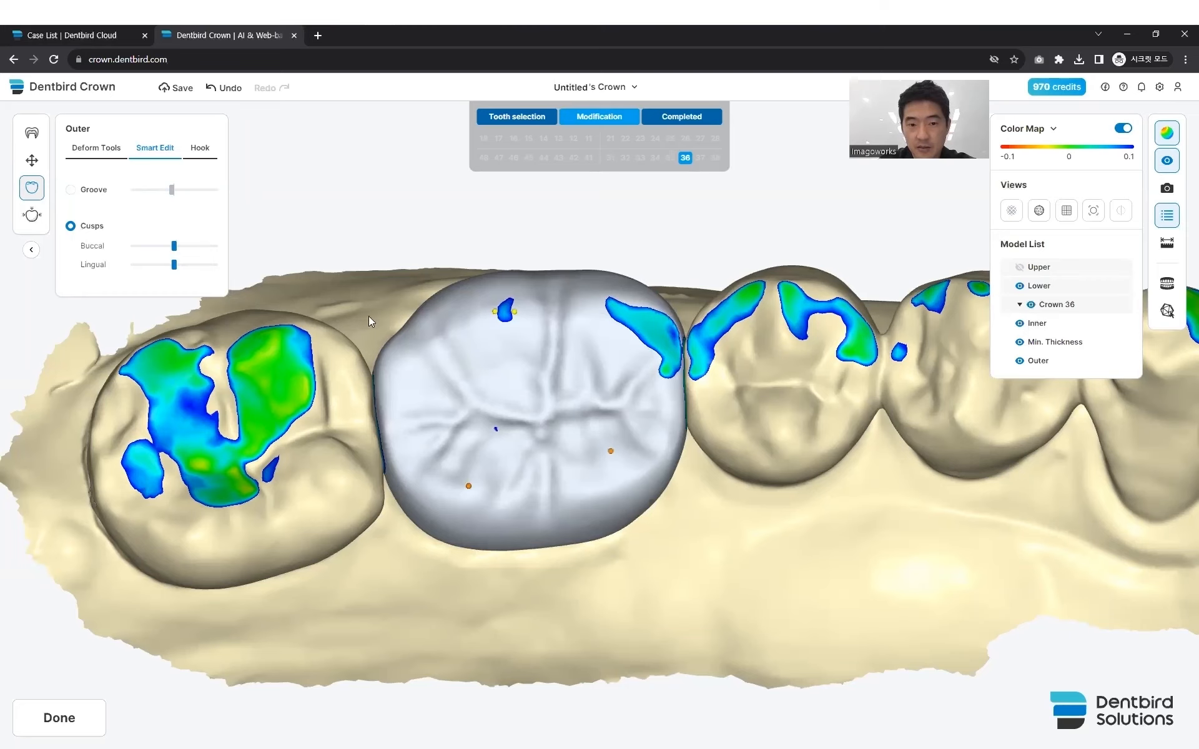
left_click_drag(514, 314, 609, 314)
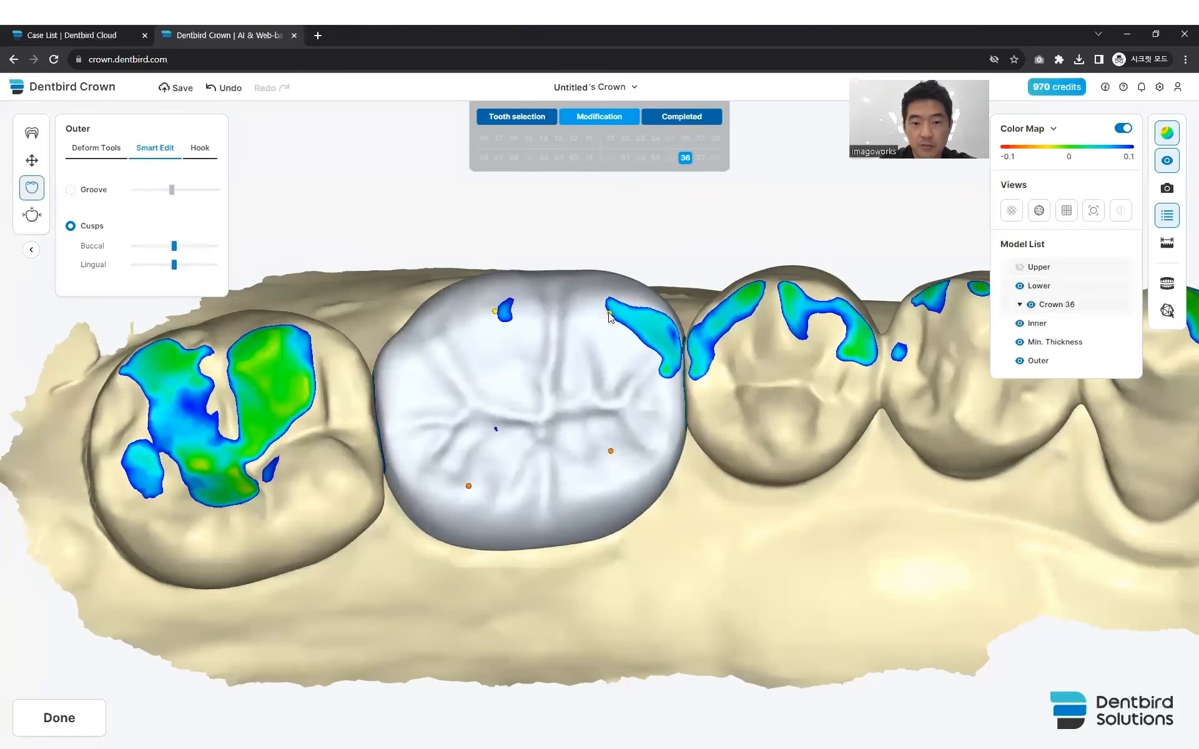
right_click_drag(533, 429, 539, 373)
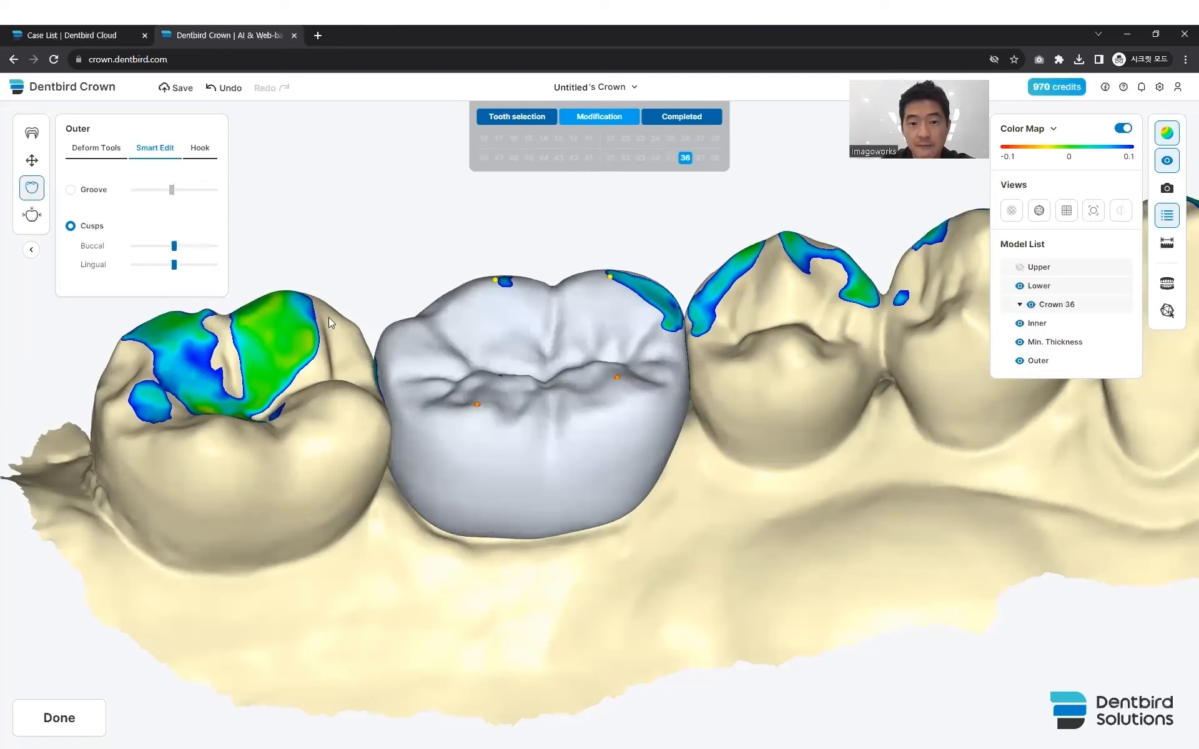
right_click_drag(328, 318, 325, 305)
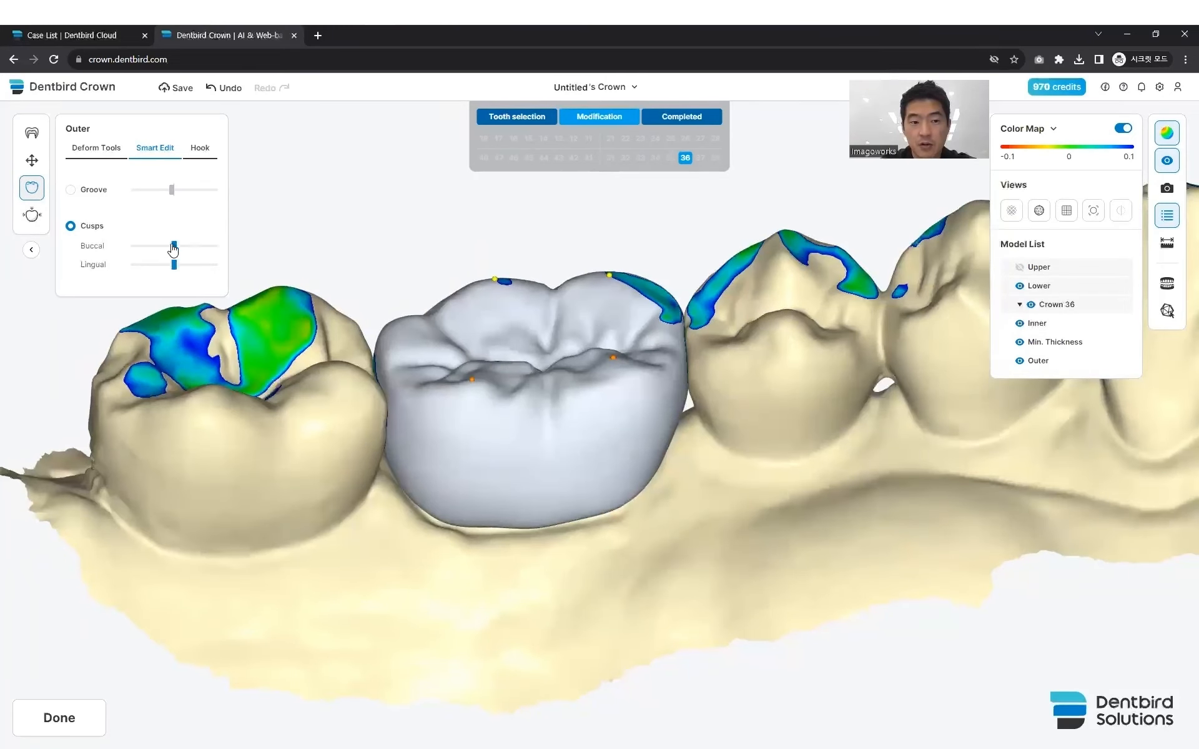
mouse_move(173, 250)
left_mouse_down()
mouse_move(187, 252)
mouse_move(160, 254)
left_mouse_up()
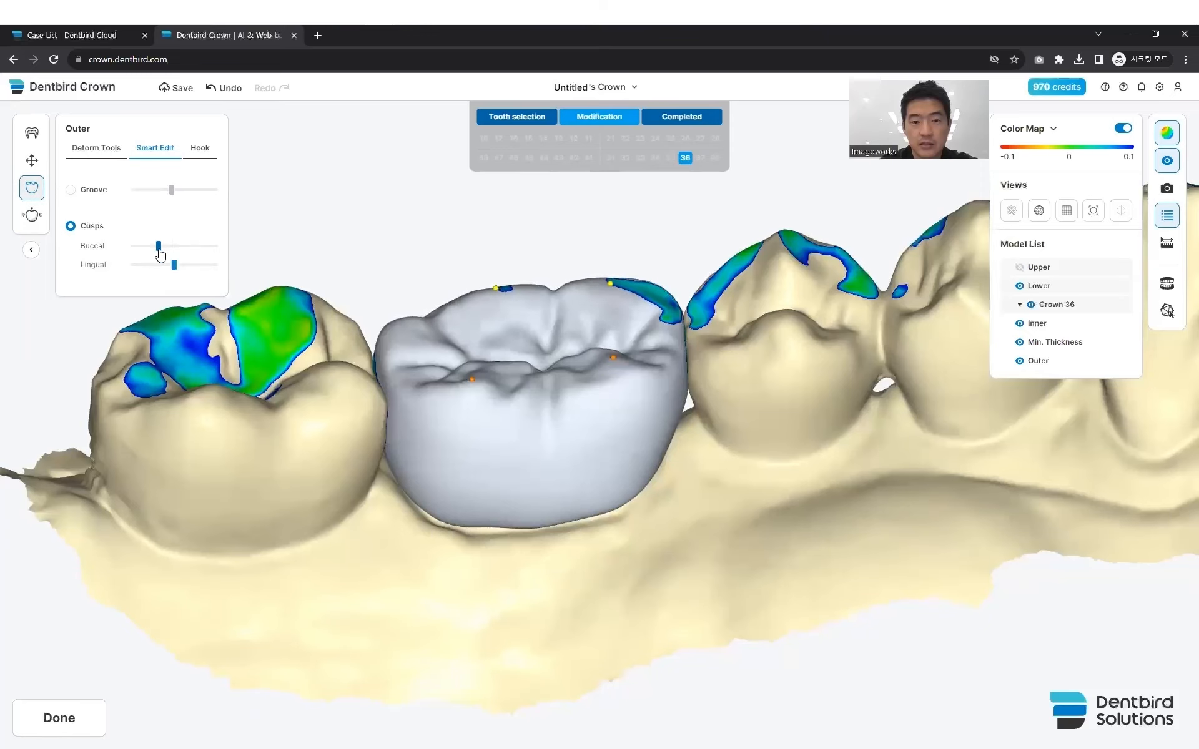
- Raise the lingual cusps of crown 36 slightly and check the crown from the buccal and biting sides
right_click_drag(342, 326, 508, 429)
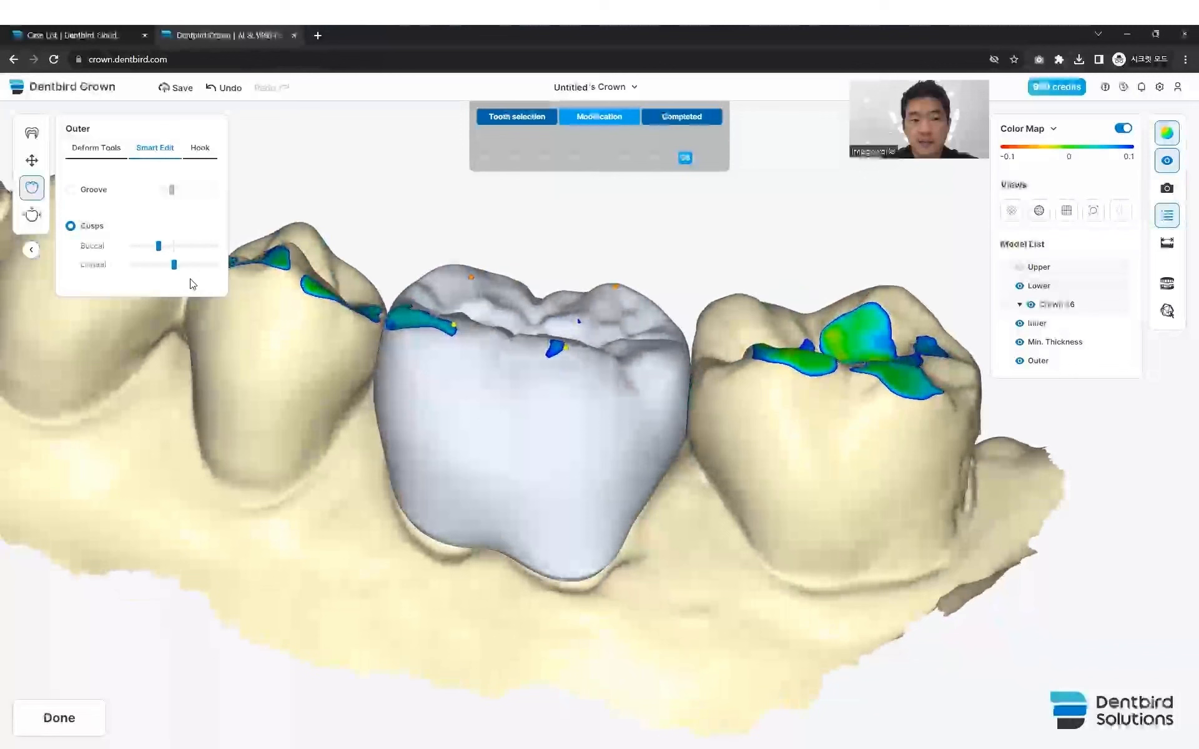
mouse_move(175, 265)
left_mouse_down()
mouse_move(191, 264)
mouse_move(155, 269)
mouse_move(179, 270)
left_mouse_up()
right_click_drag(267, 337, 238, 388)
scroll(324, 372, "down", 3)
right_click_drag(355, 396, 360, 438)
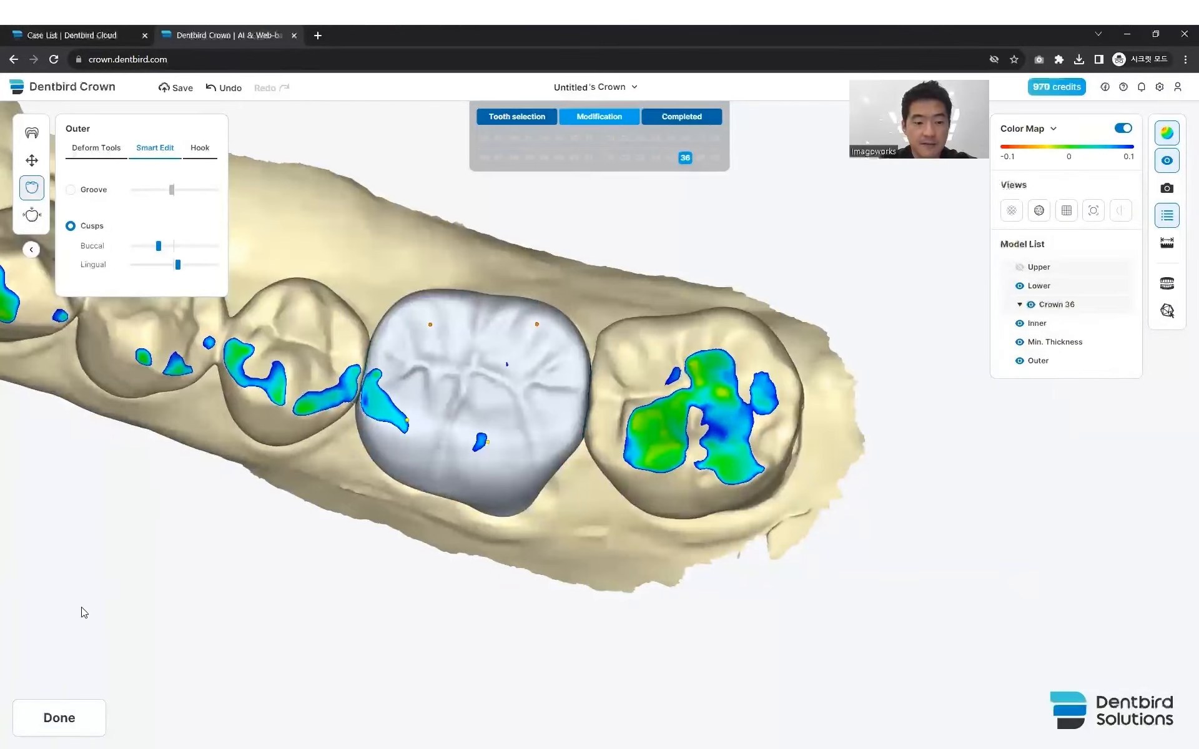
- Finish modifying crown 36 and try exporting it to the CAM software, cancelling the file save and the MillBox connection
left_click(59, 718)
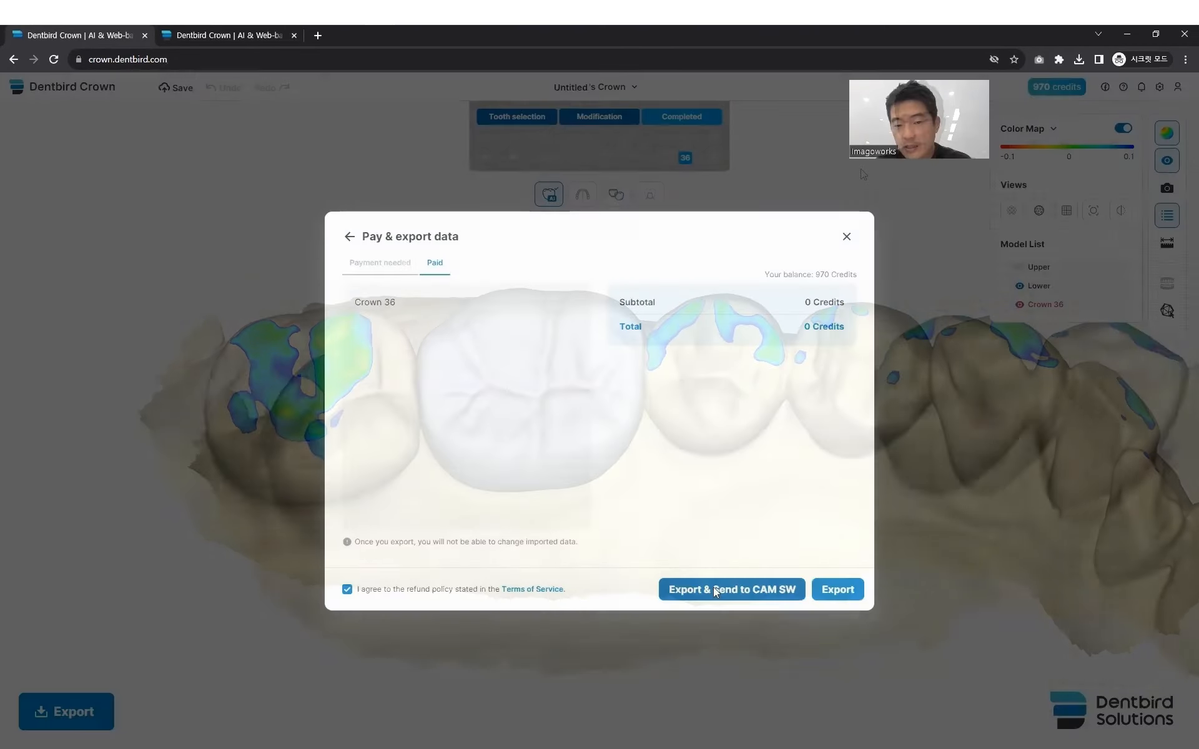
left_click(713, 587)
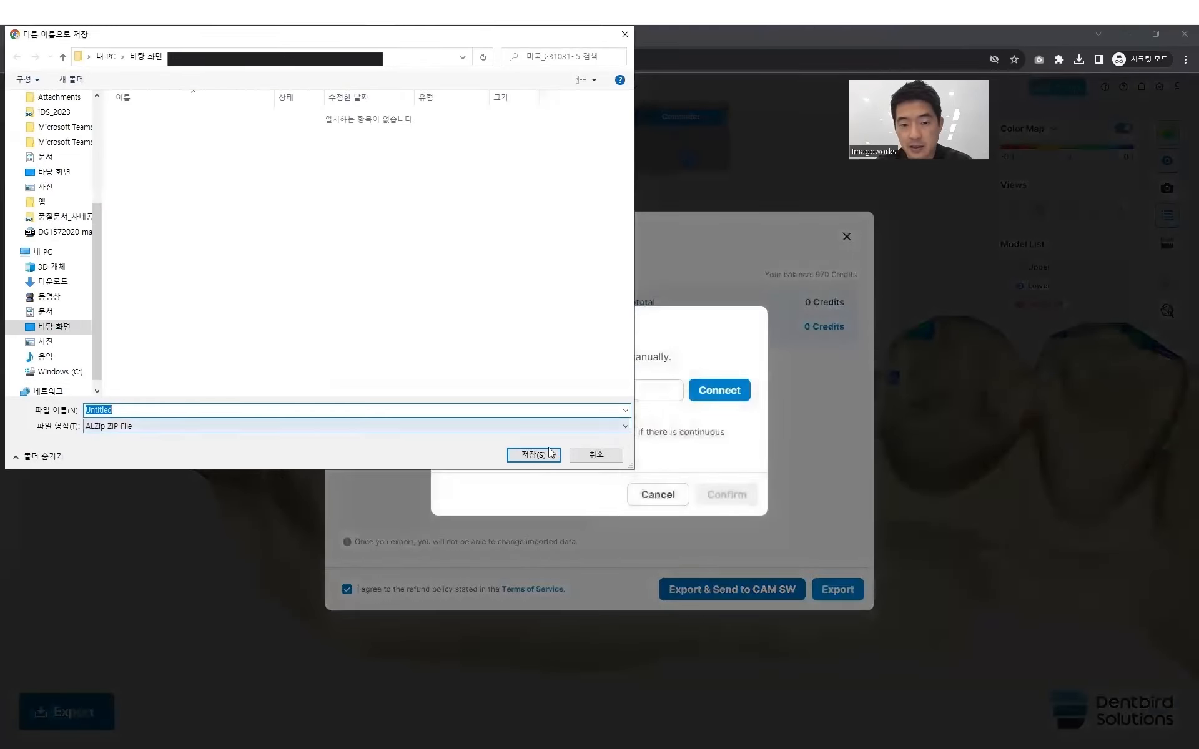
left_click(596, 456)
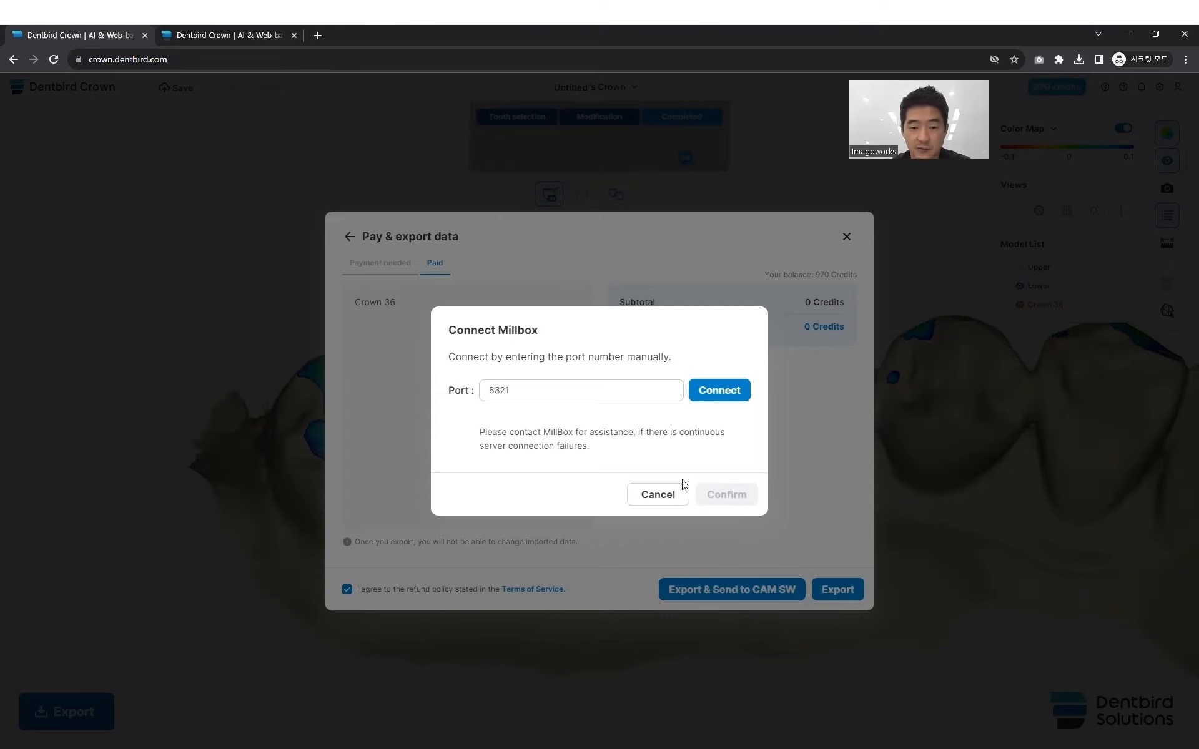
left_click(657, 495)
- Check the completed crown 36 from the lingual and biting sides and save the case
left_click_drag(668, 492, 644, 509)
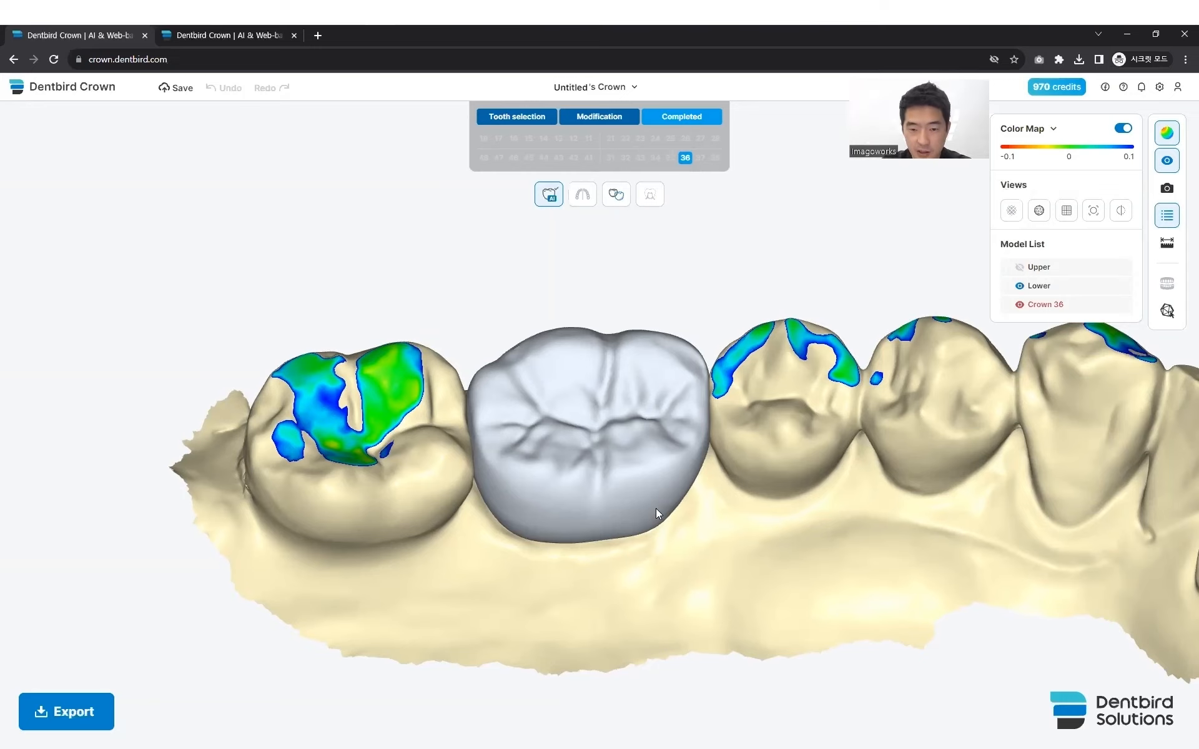
scroll(655, 506, "up", 4)
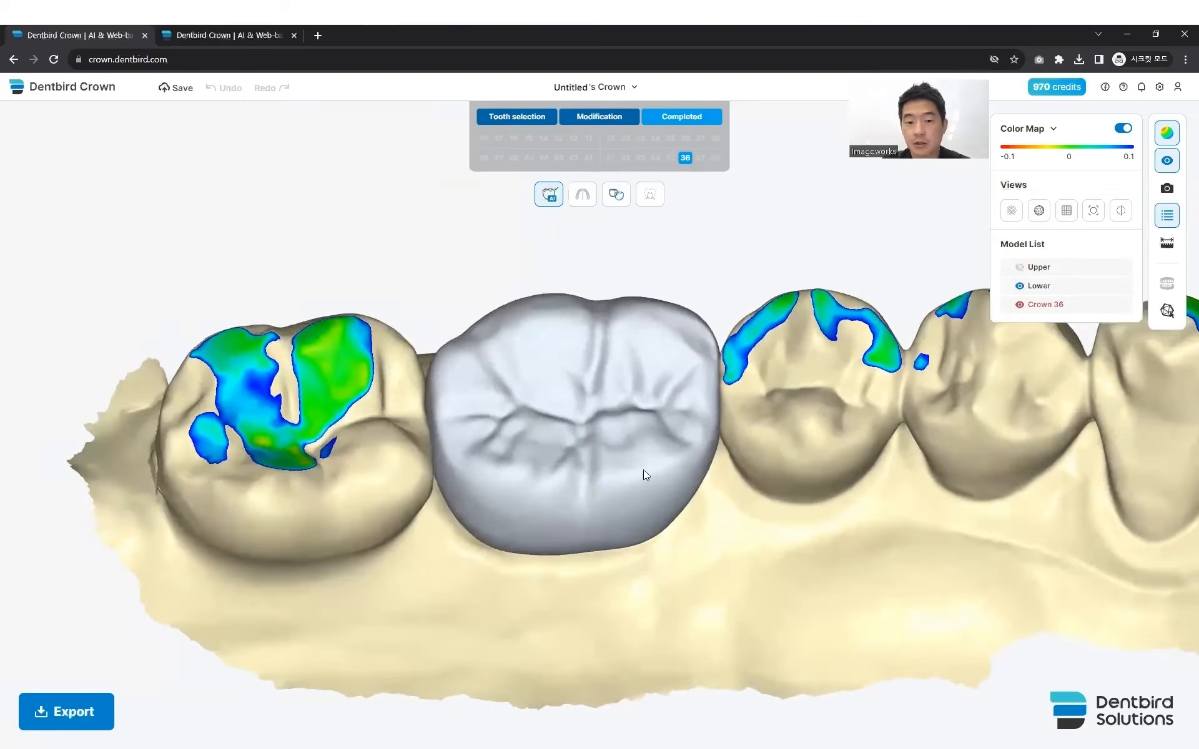
mouse_move(642, 487)
left_mouse_down()
mouse_move(631, 460)
mouse_move(612, 546)
mouse_move(622, 561)
mouse_move(628, 484)
left_mouse_up()
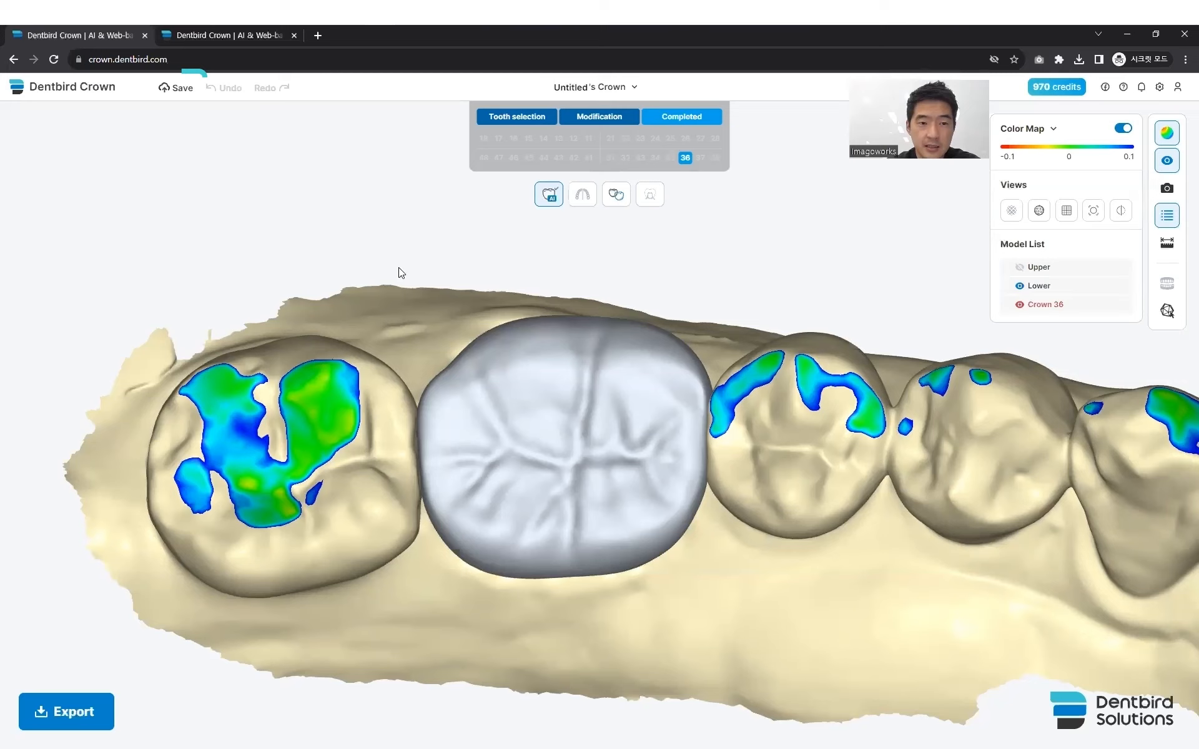
left_click(170, 87)
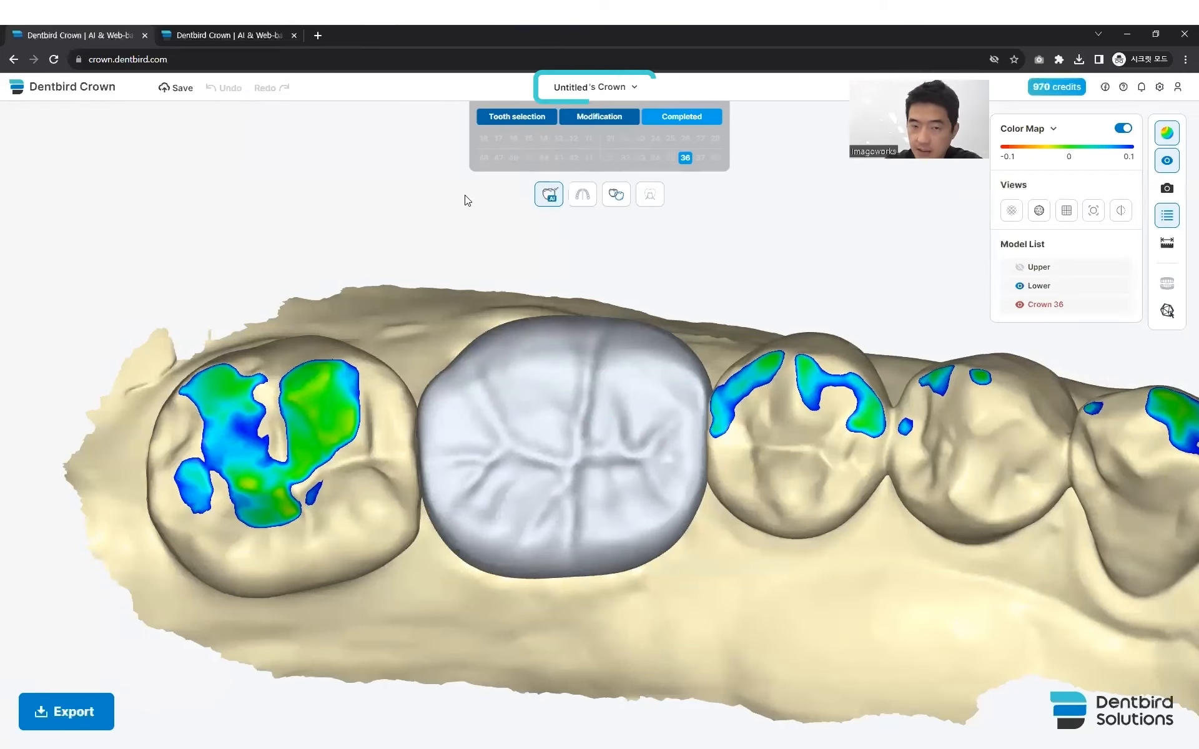
- Start a new case, import the Anterior sample data and open it for crown design
left_click(635, 87)
left_click(606, 123)
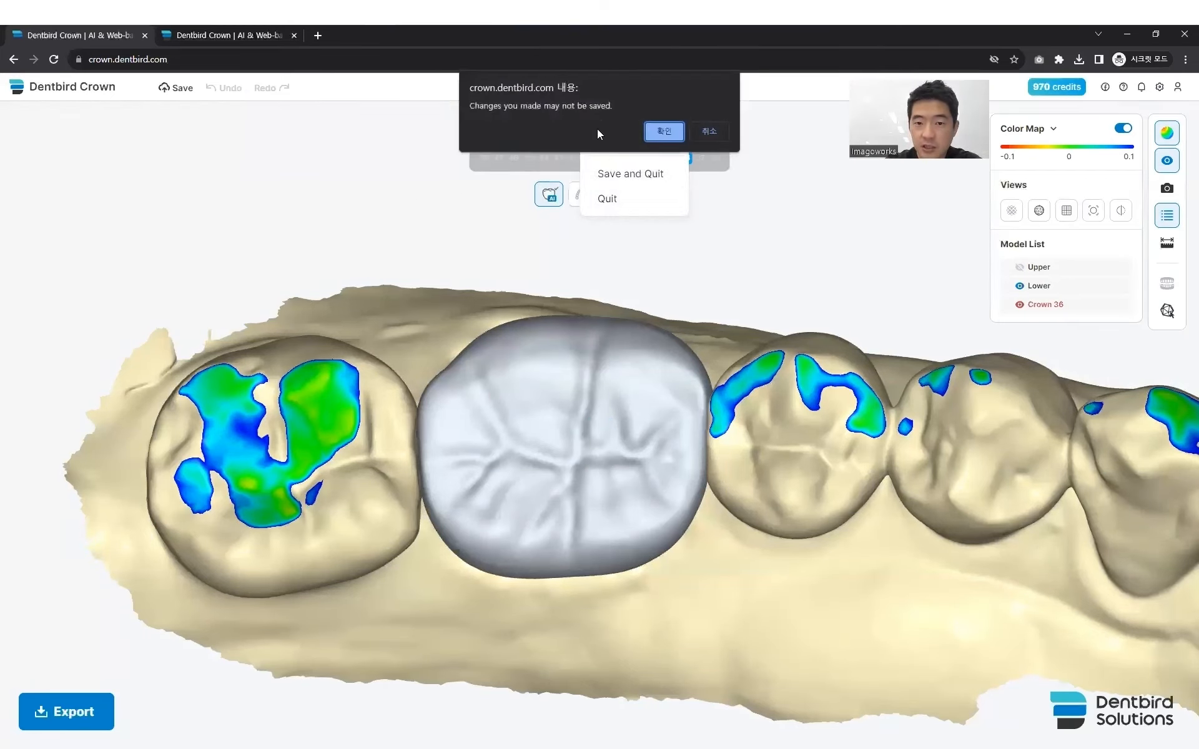
left_click(660, 129)
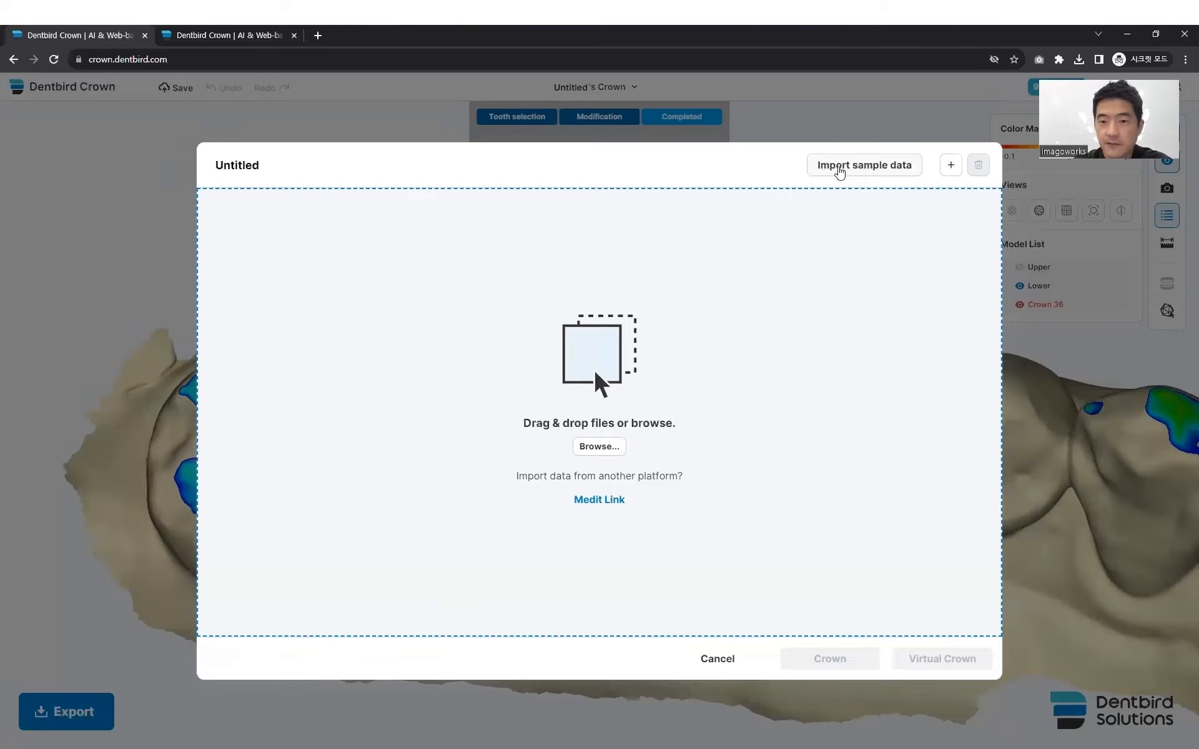
left_click(838, 167)
left_click(542, 405)
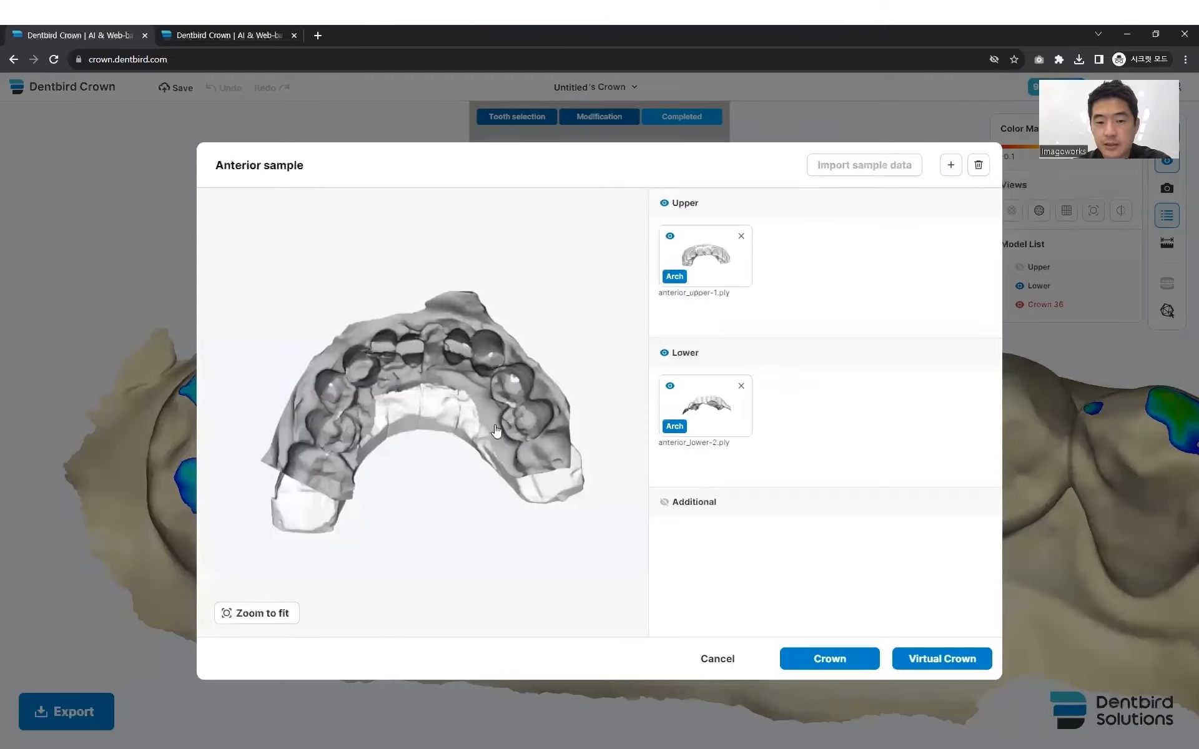
left_click_drag(470, 413, 415, 519)
left_click(815, 657)
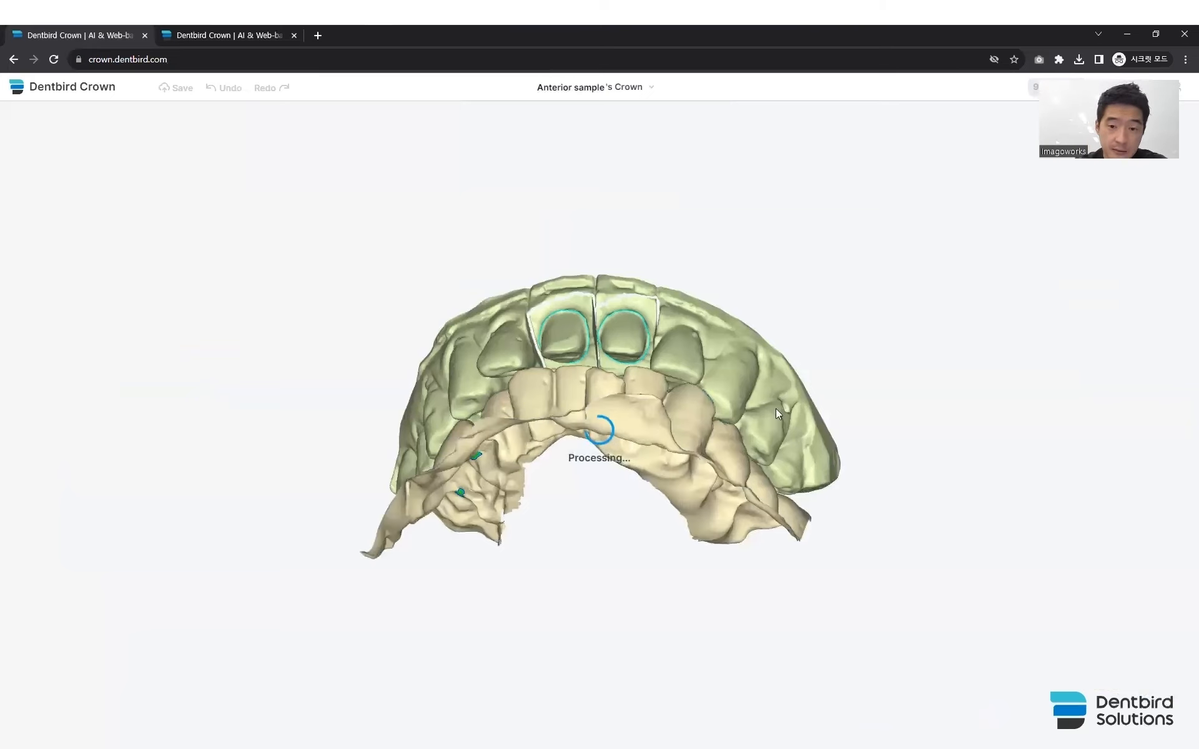
- Examine the detected margin lines of abutments 11 and 21 up close from the biting side
left_click(643, 394, "ctrl")
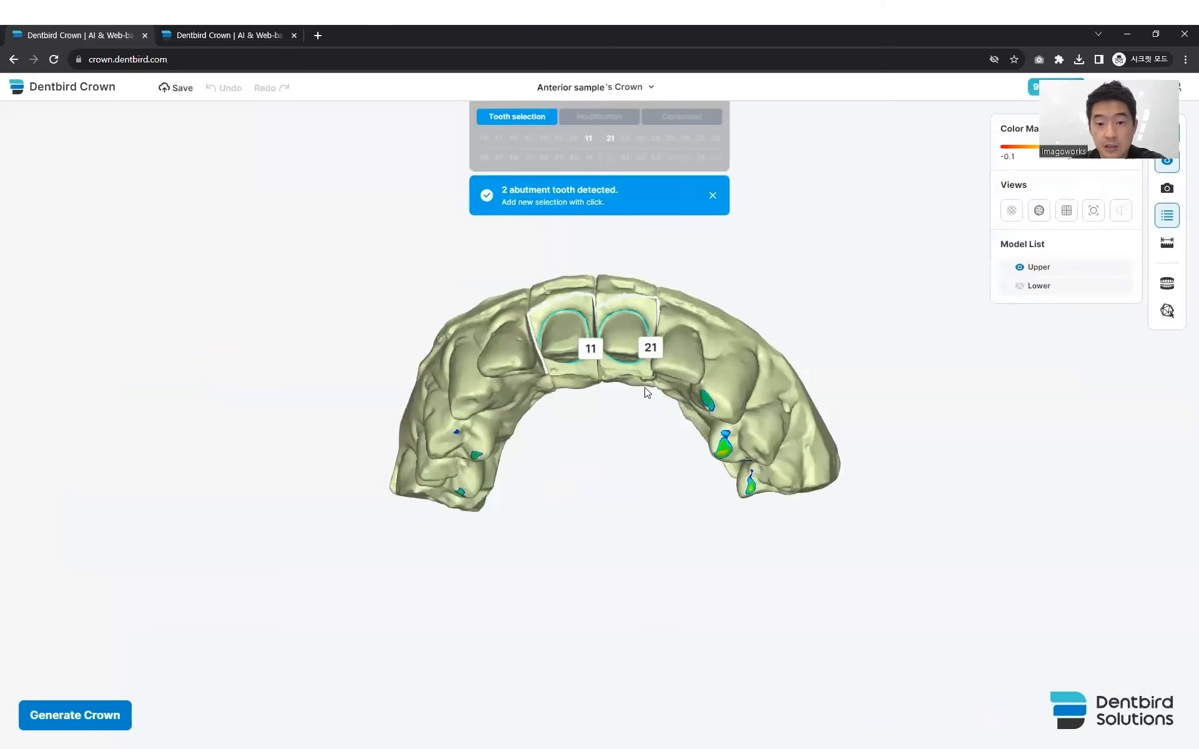
middle_click_drag(644, 395, 646, 448)
right_click_drag(646, 448, 592, 403)
scroll(627, 438, "up", 3)
middle_click_drag(592, 402, 567, 450)
right_click_drag(567, 449, 586, 417)
scroll(569, 448, "up", 4)
scroll(586, 417, "up", 1)
middle_click_drag(586, 417, 565, 525)
right_click_drag(564, 525, 565, 526)
scroll(565, 525, "up", 3)
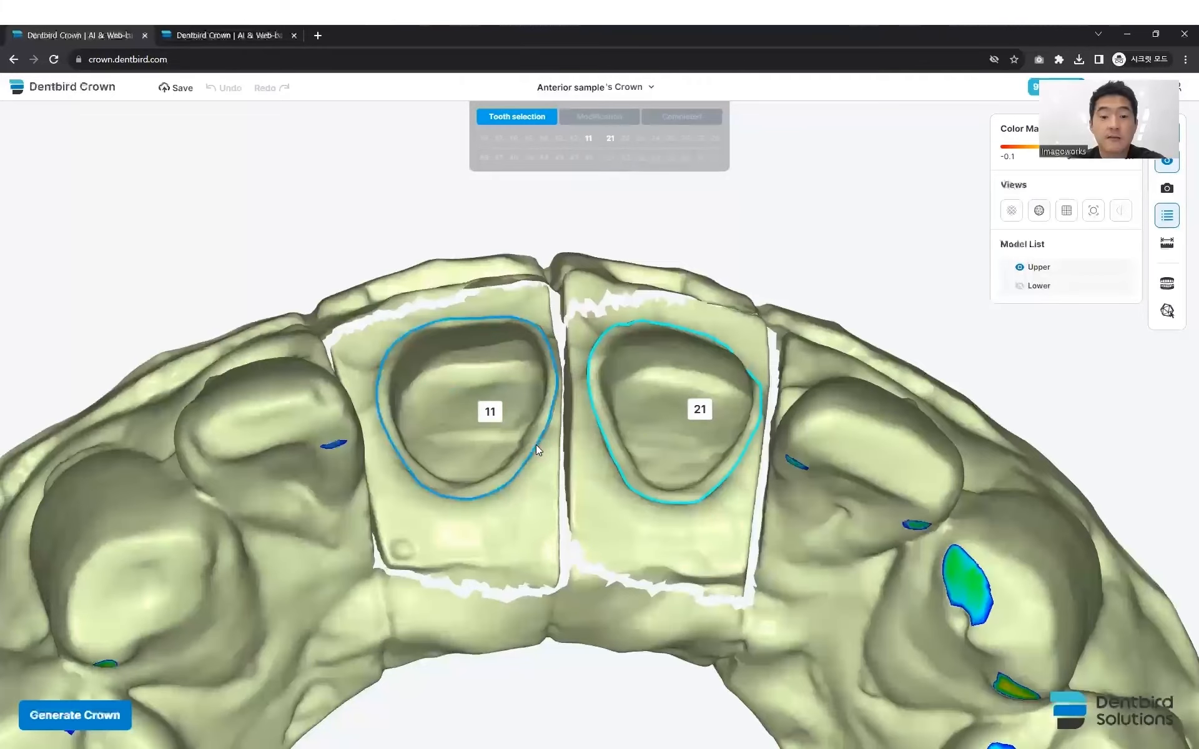
- Check the margins of teeth 11 and 21 from the front and generate their crowns
mouse_move(702, 447)
right_mouse_down()
mouse_move(667, 478)
mouse_move(683, 463)
right_mouse_up()
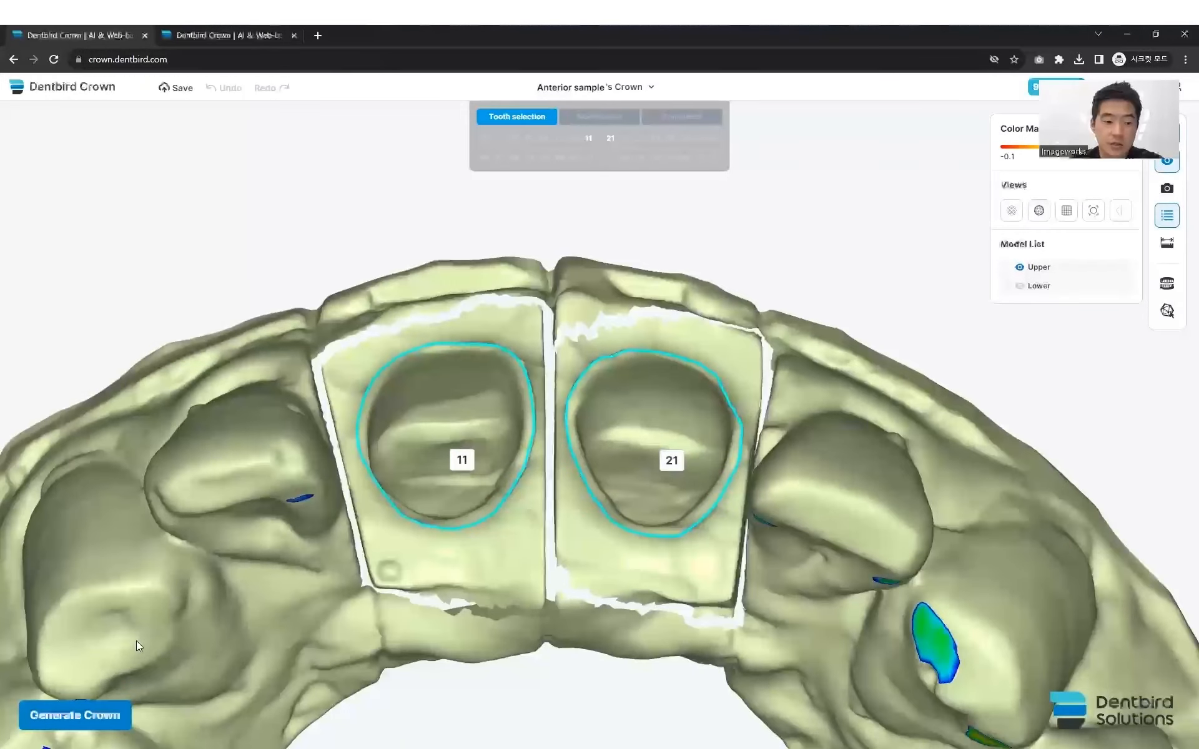
right_click_drag(230, 628, 171, 637)
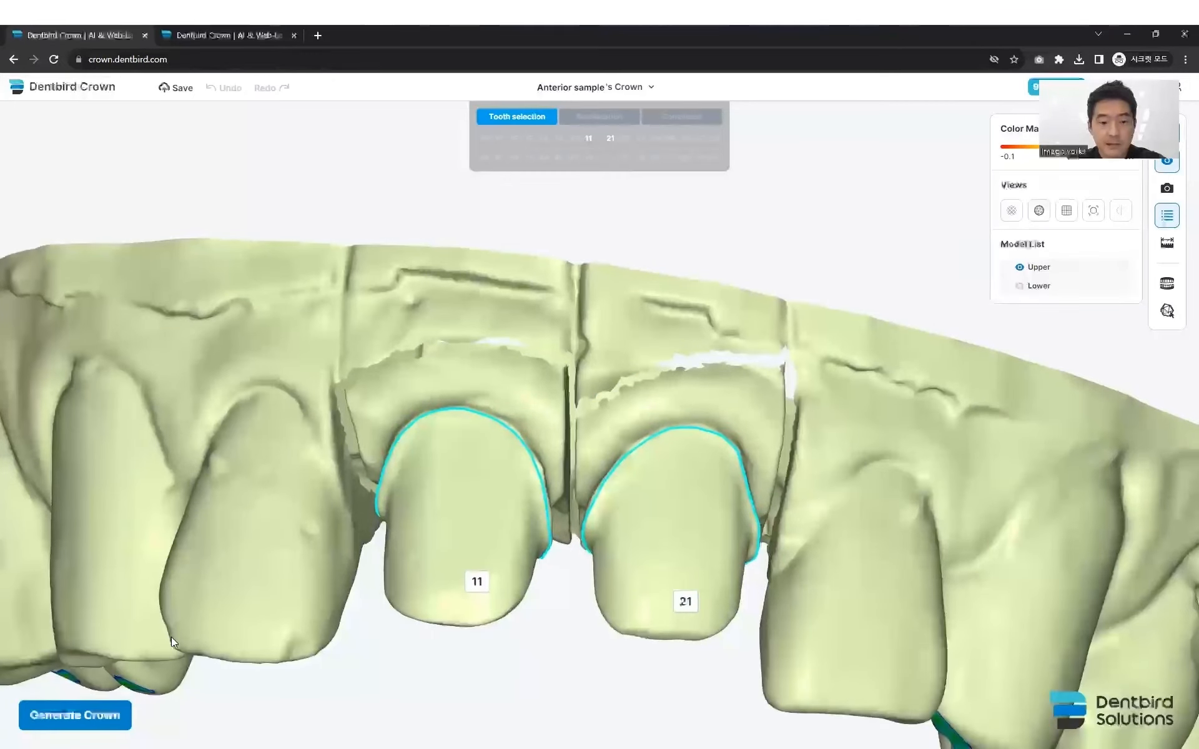
left_click(85, 713)
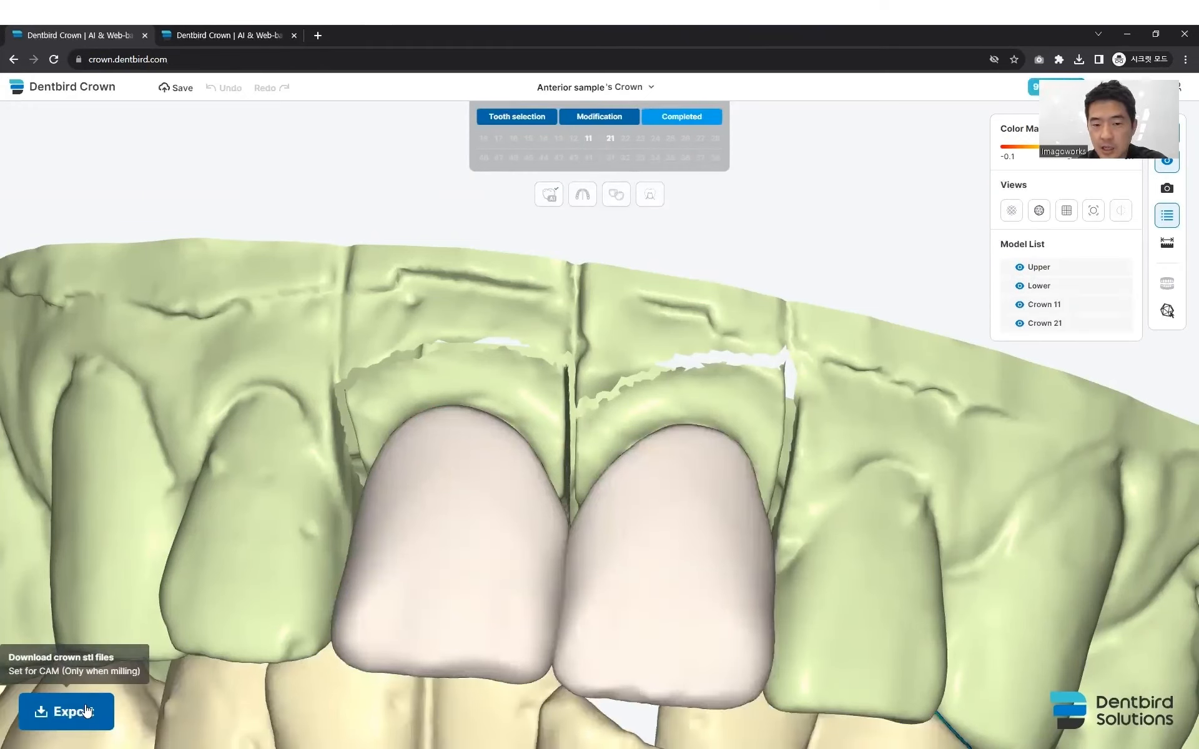
- Examine crowns 11 and 21 from the front and biting sides, with the lower arch shown and hidden
left_click_drag(492, 414, 469, 478)
scroll(601, 412, "down", 5)
scroll(588, 425, "up", 2)
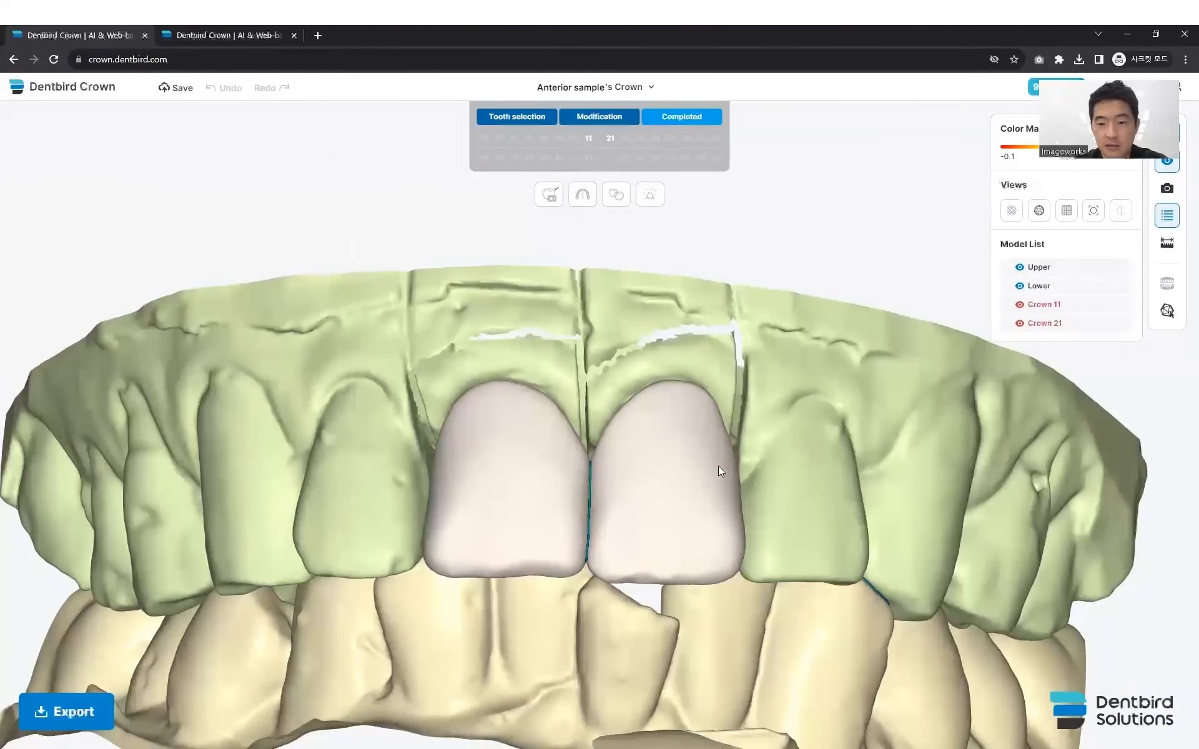
scroll(709, 486, "down", 2)
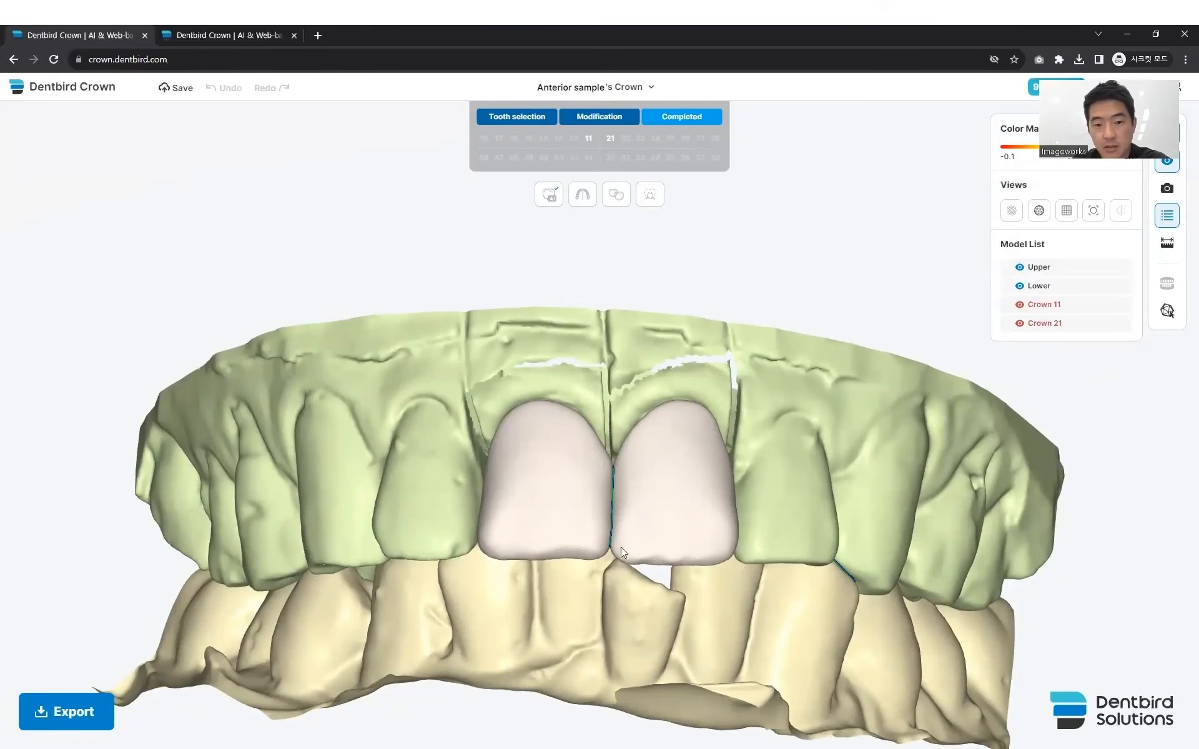
left_click_drag(621, 547, 617, 522)
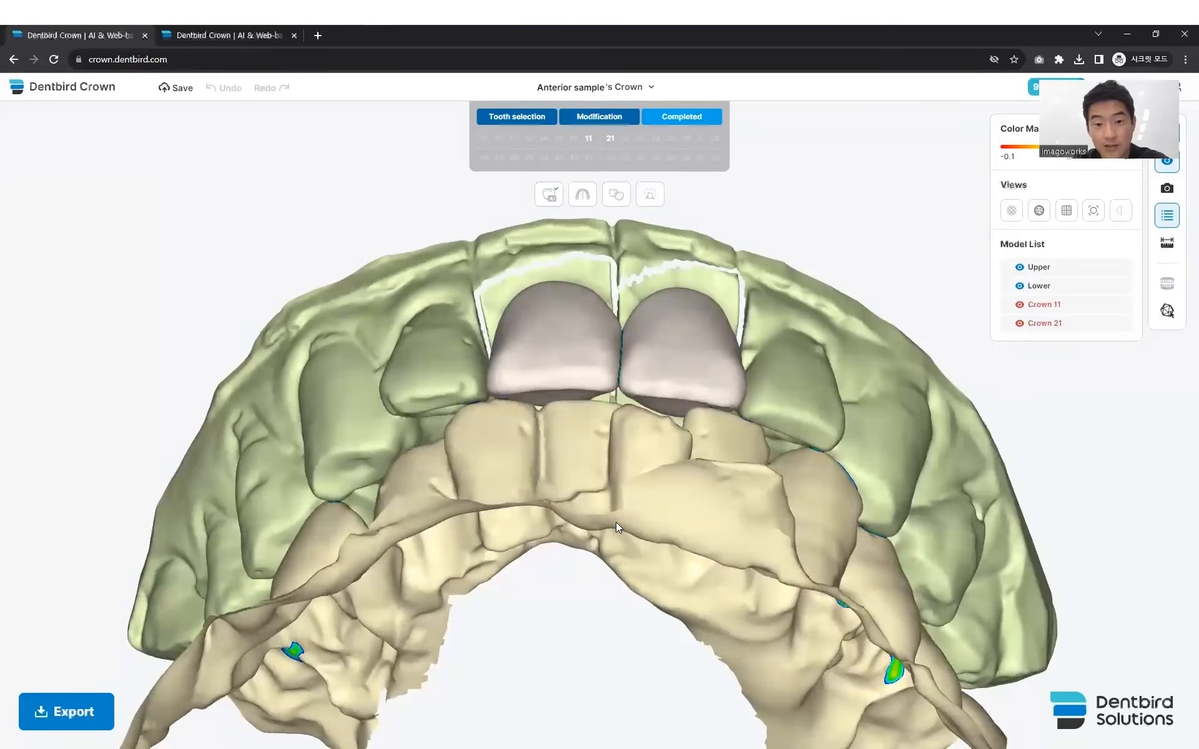
left_click_drag(600, 485, 569, 522)
left_click(581, 513, "ctrl")
middle_click_drag(593, 500, 615, 540)
left_click_drag(615, 540, 572, 514)
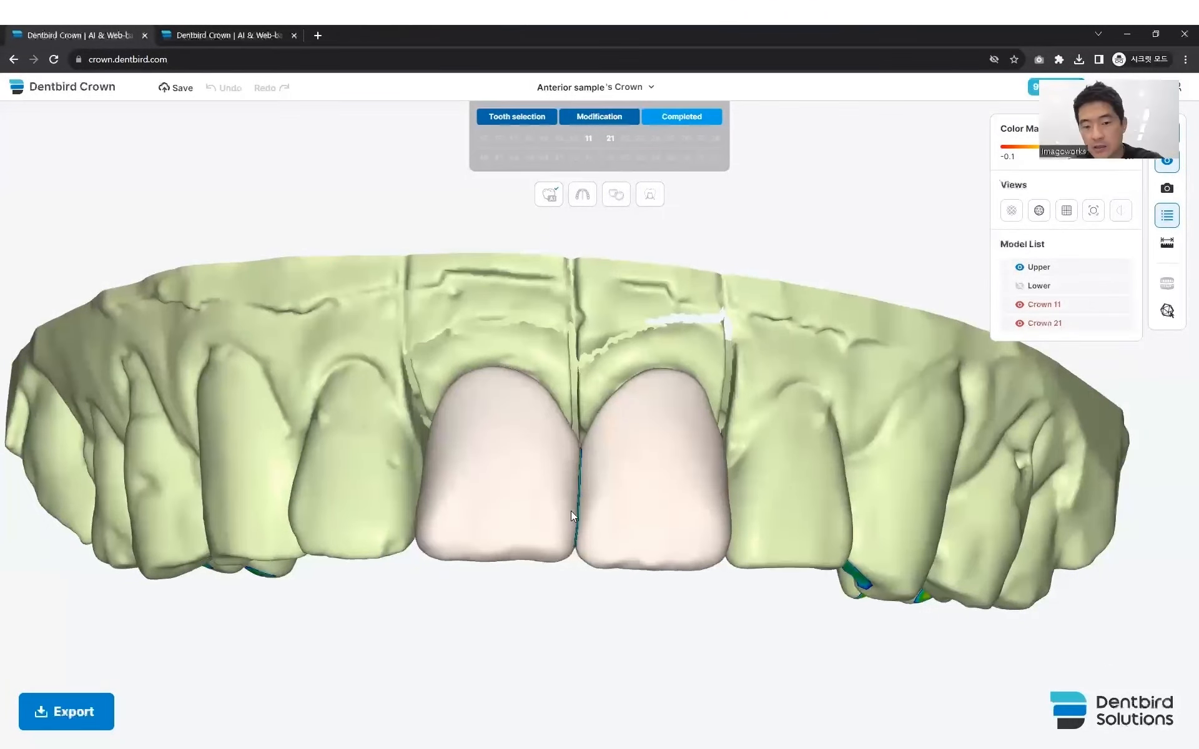
middle_click_drag(575, 492, 619, 492)
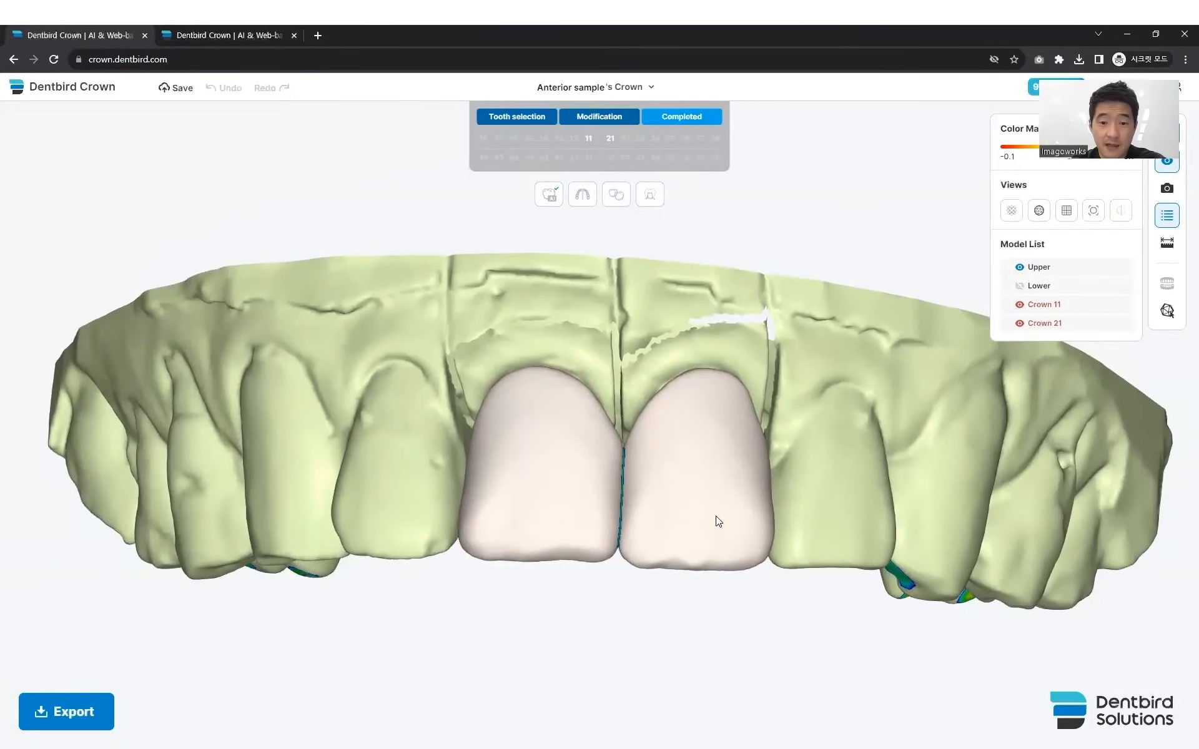
left_click_drag(717, 522, 701, 530)
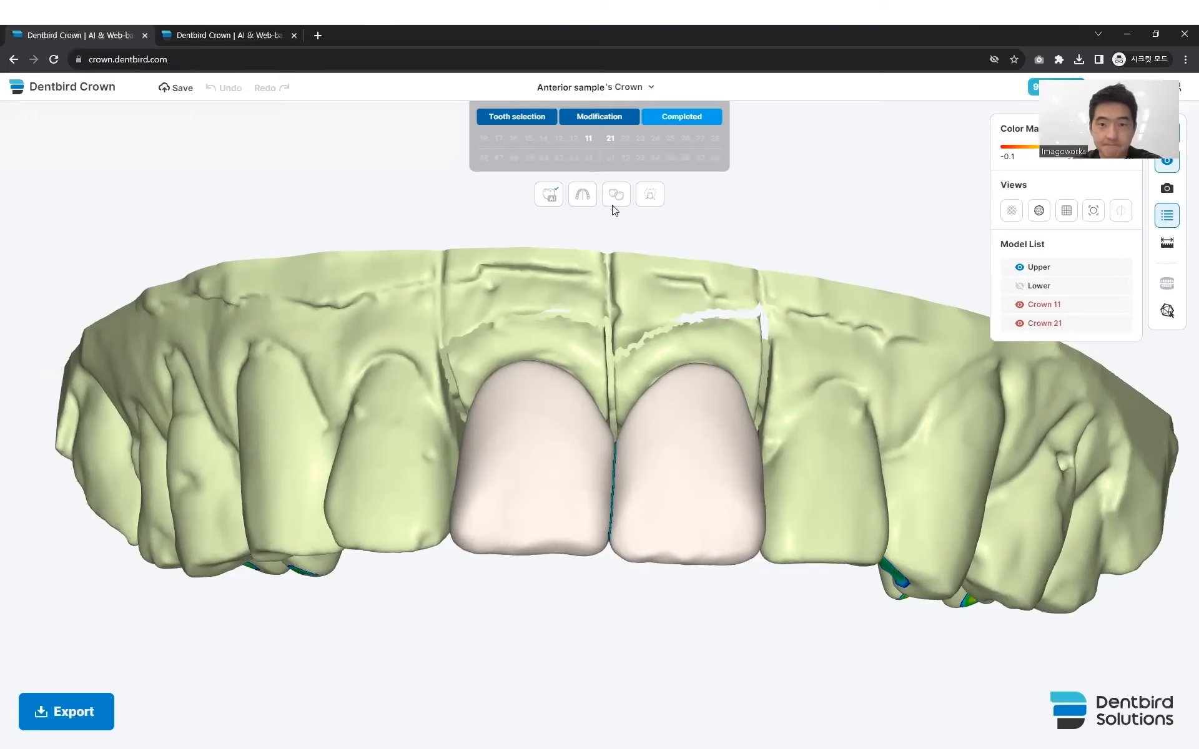
- Open crown 11 for modification and deform its facial outer surface with the 1.61 mm brush
left_click(587, 143)
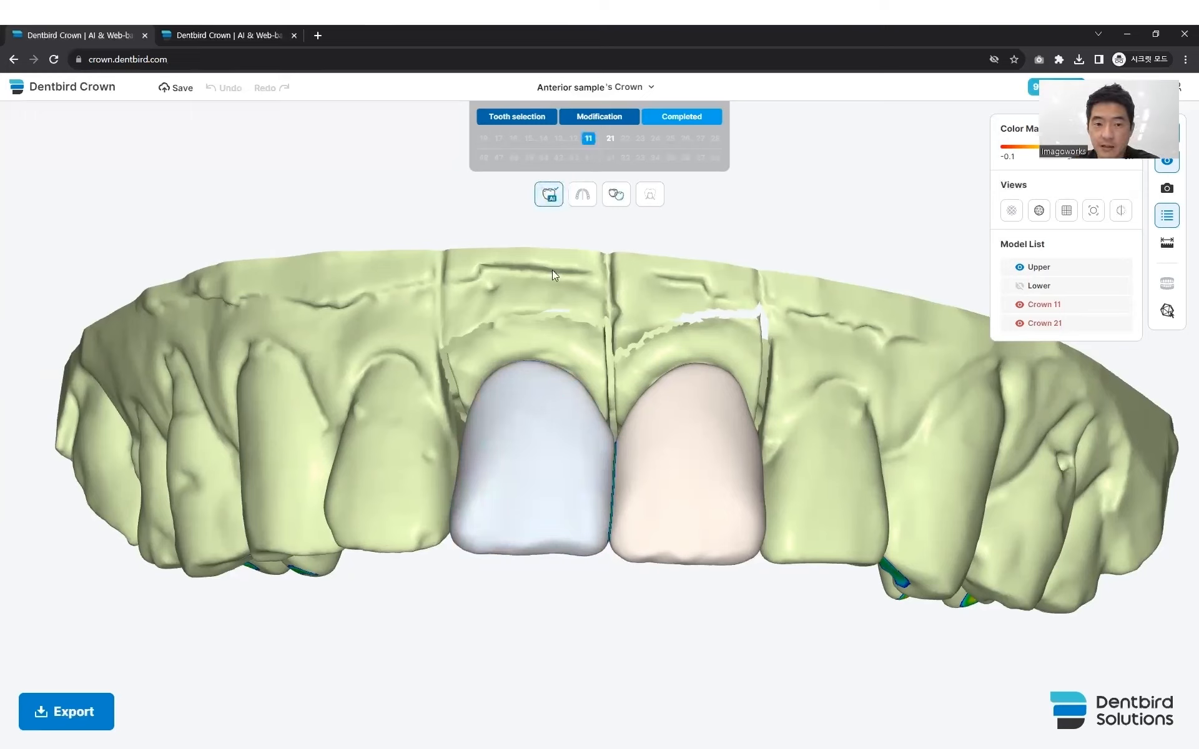
left_click(599, 116)
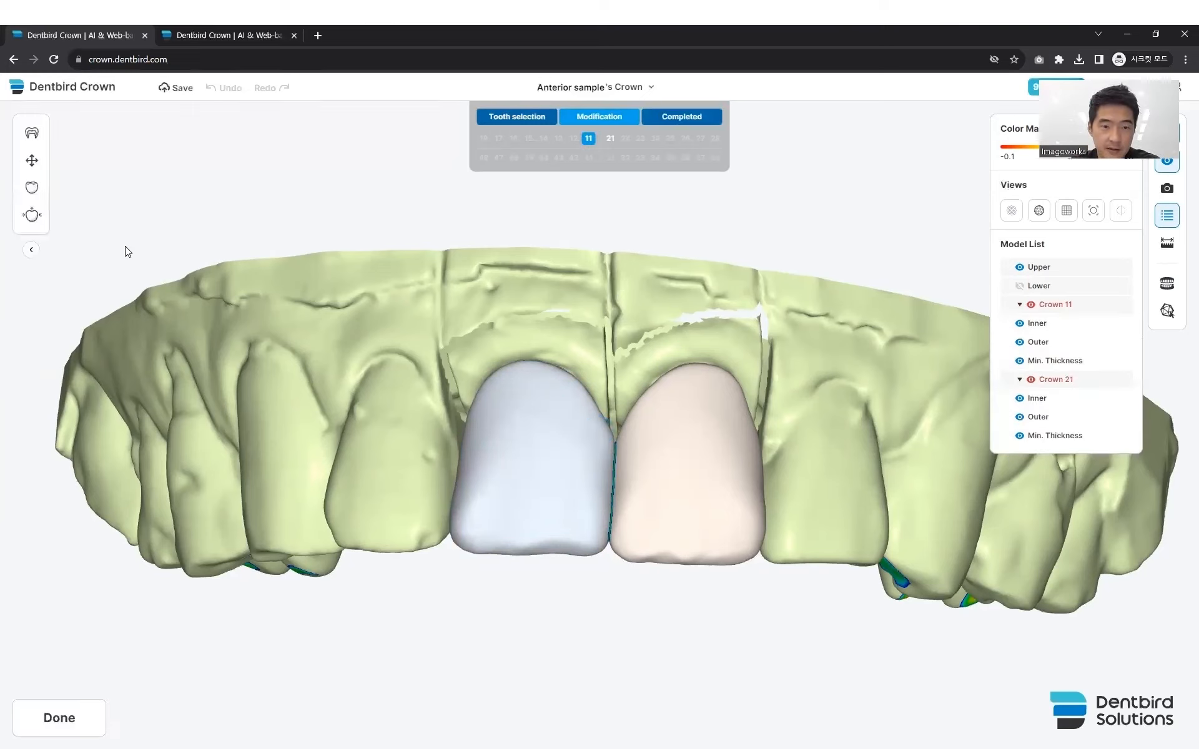
left_click(31, 187)
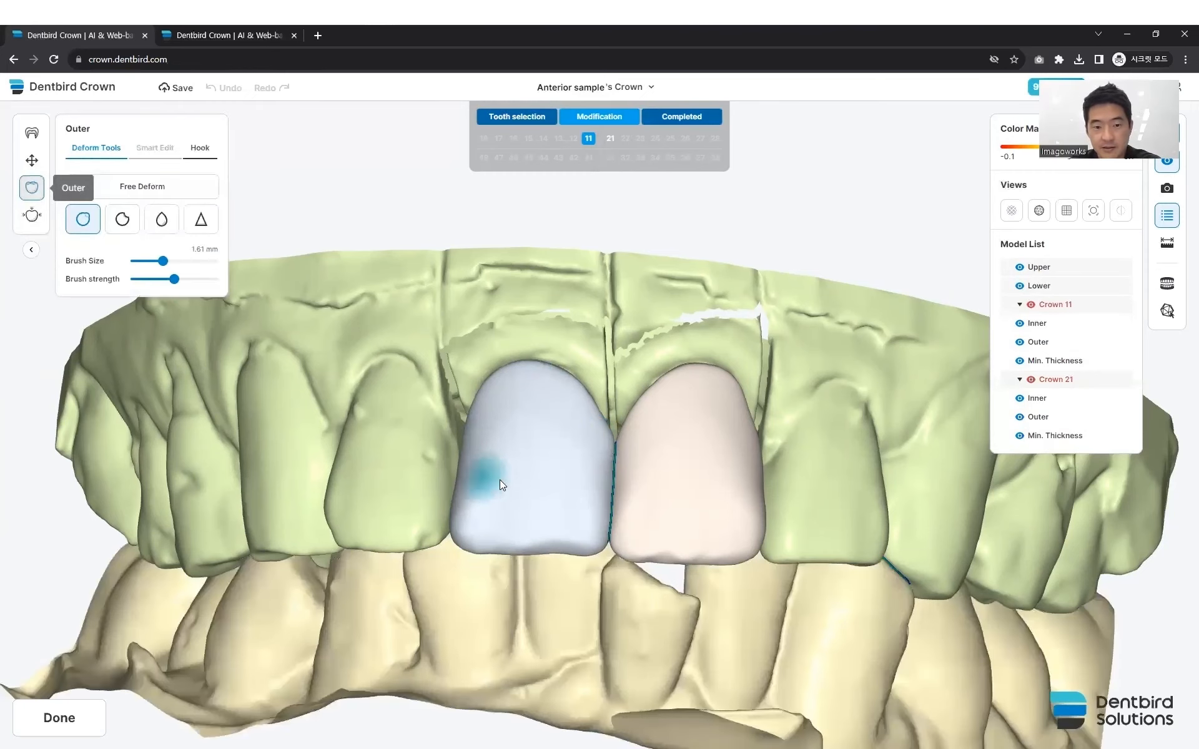
left_click_drag(533, 479, 533, 491)
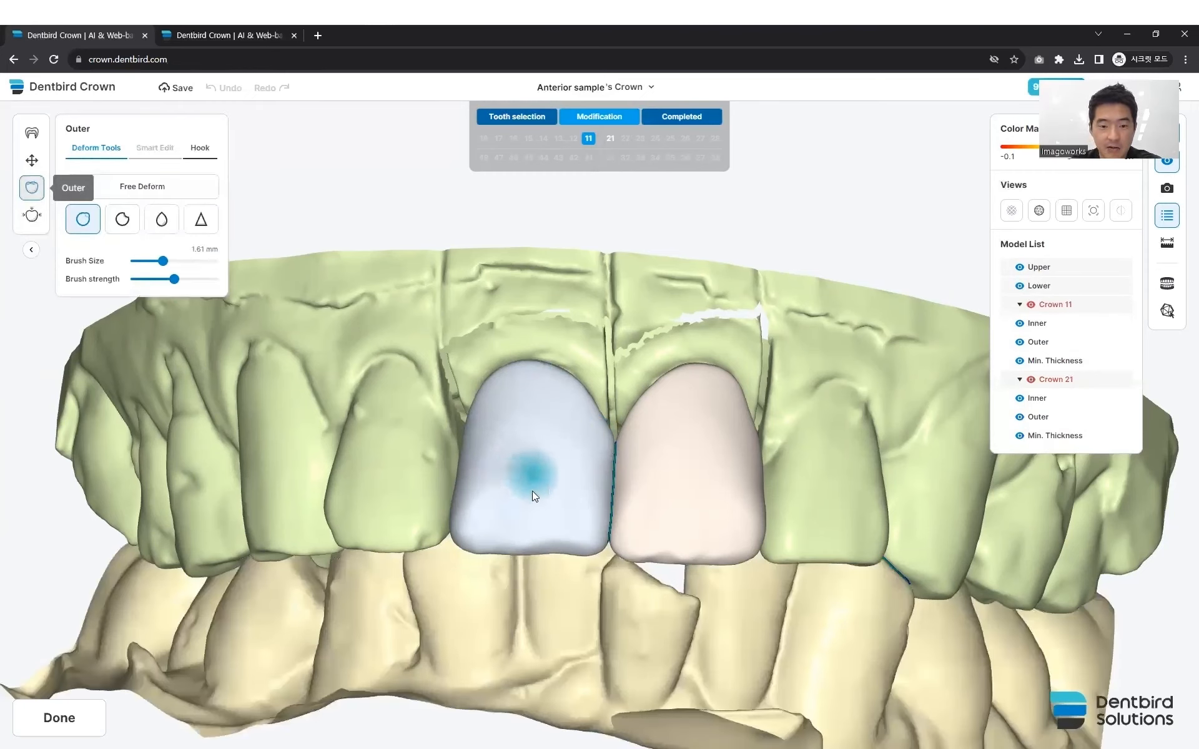
- Reshape the facial surface of crown 21 with the 2.51 mm Free Deform brush and check both crowns from the front
left_click(143, 187)
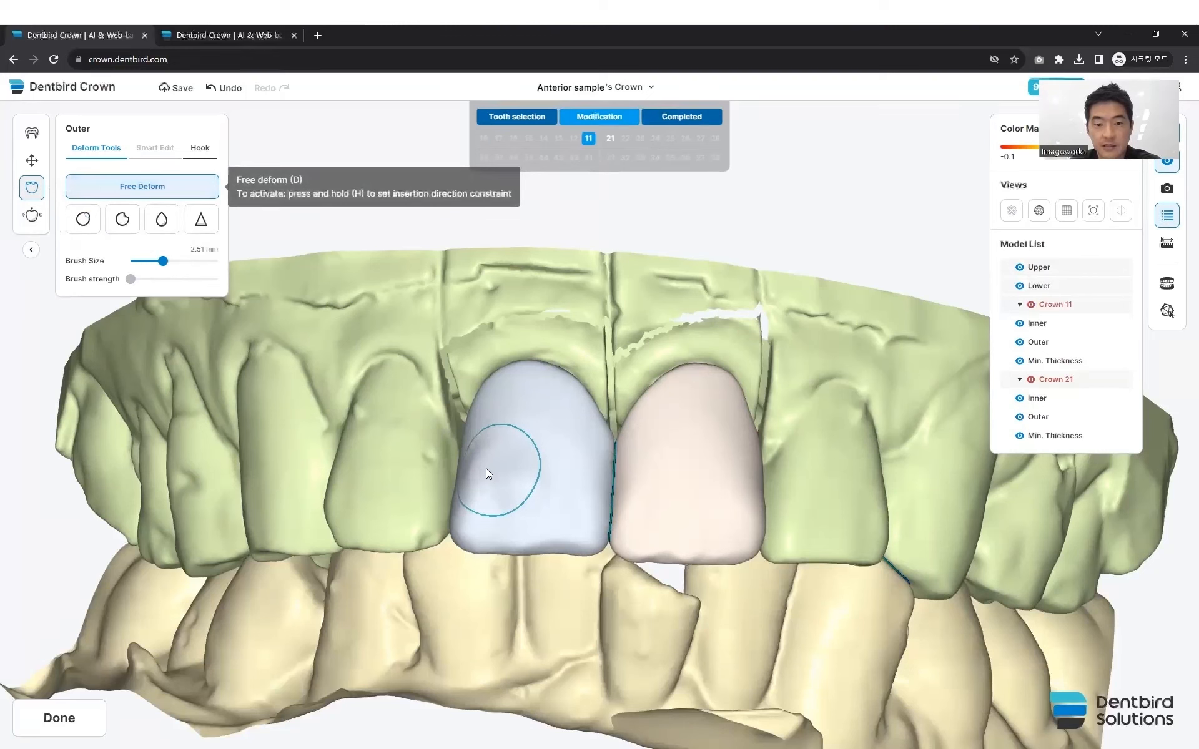
left_click(679, 481)
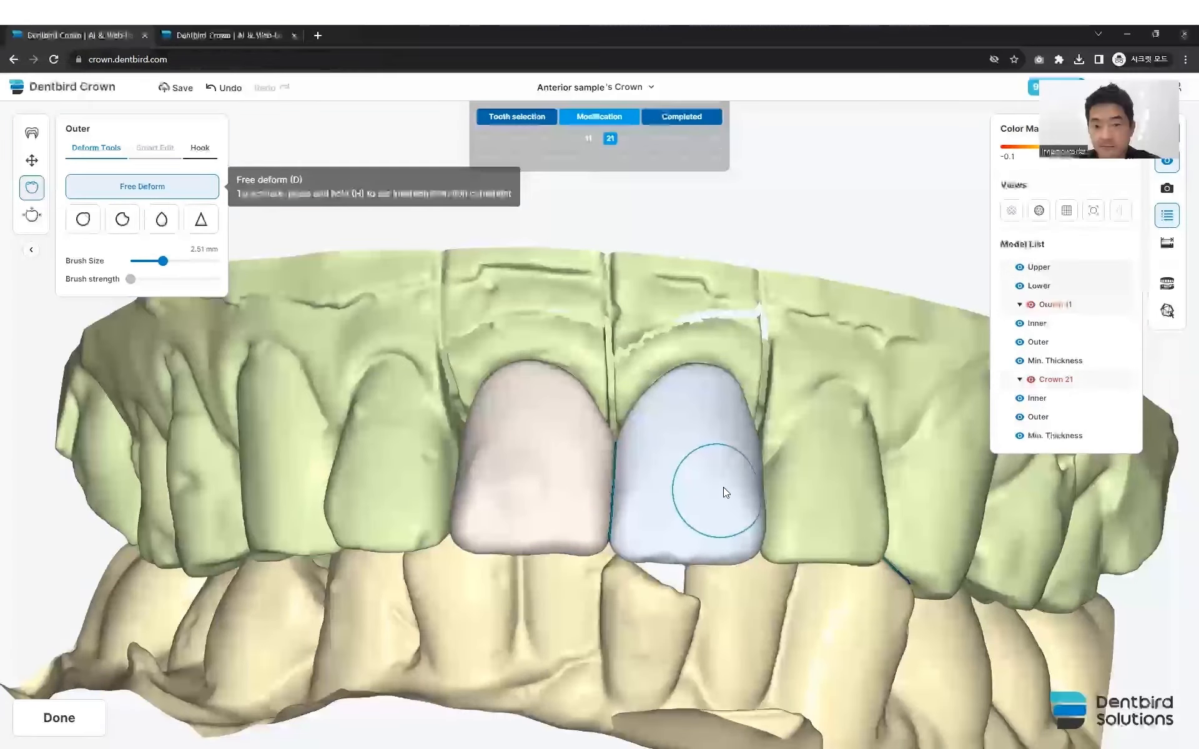
left_click_drag(730, 484, 716, 491)
right_click_drag(674, 469, 629, 522)
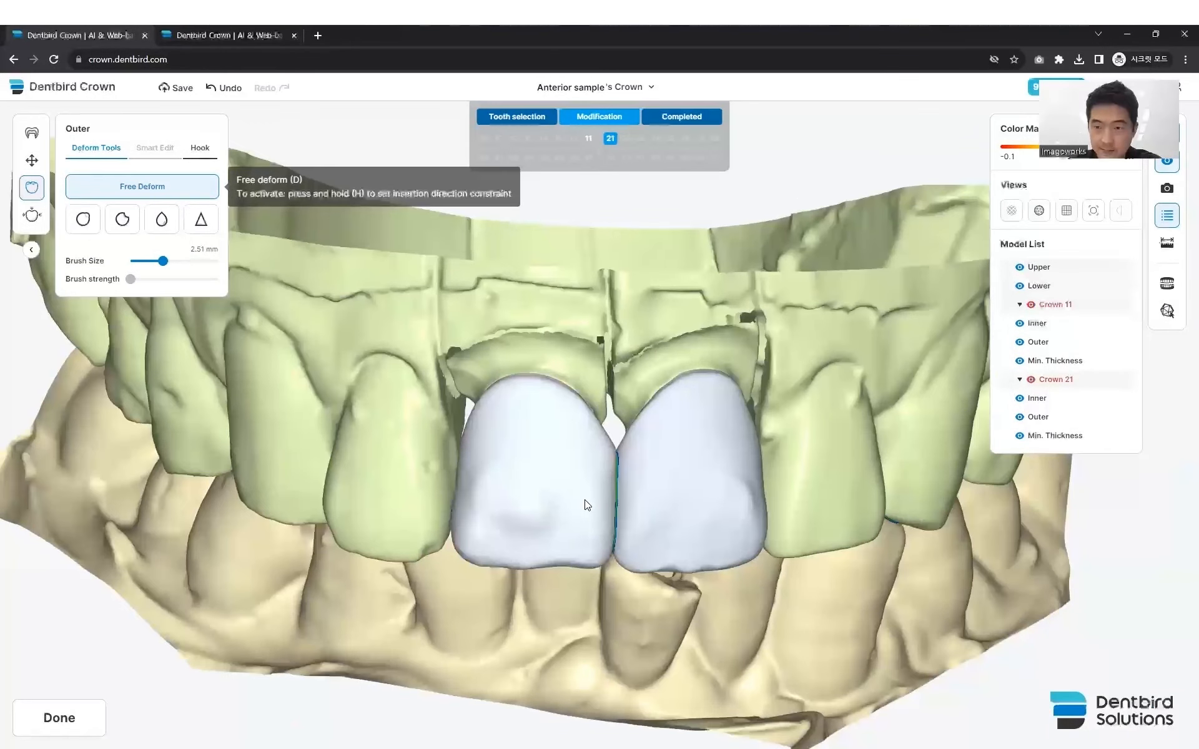
- Save the Anterior sample case and start a new untitled case
left_click(651, 91)
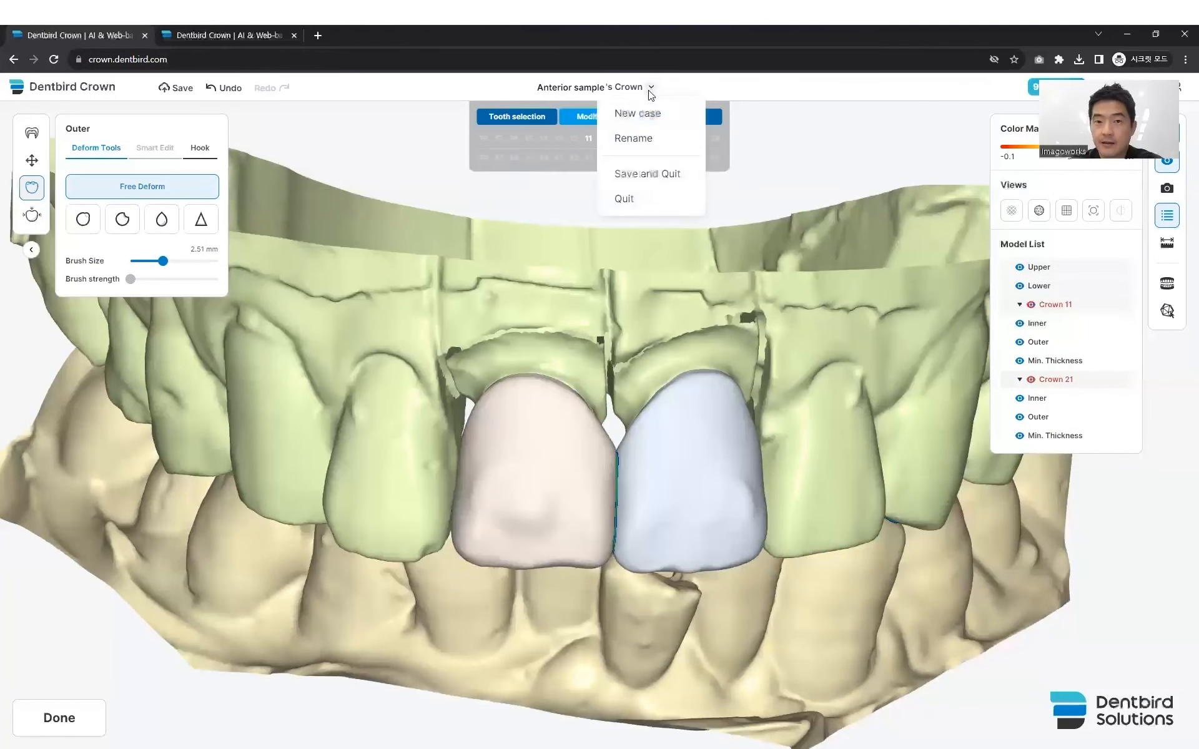
left_click(421, 186)
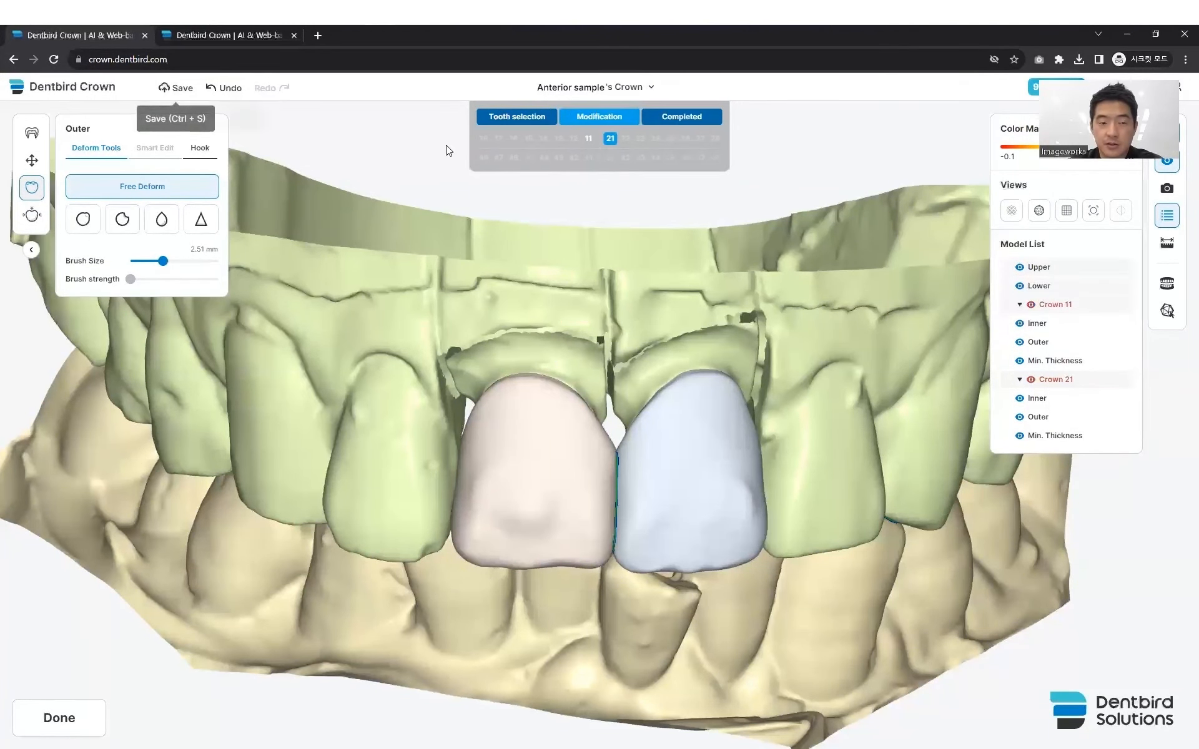
left_click(177, 87)
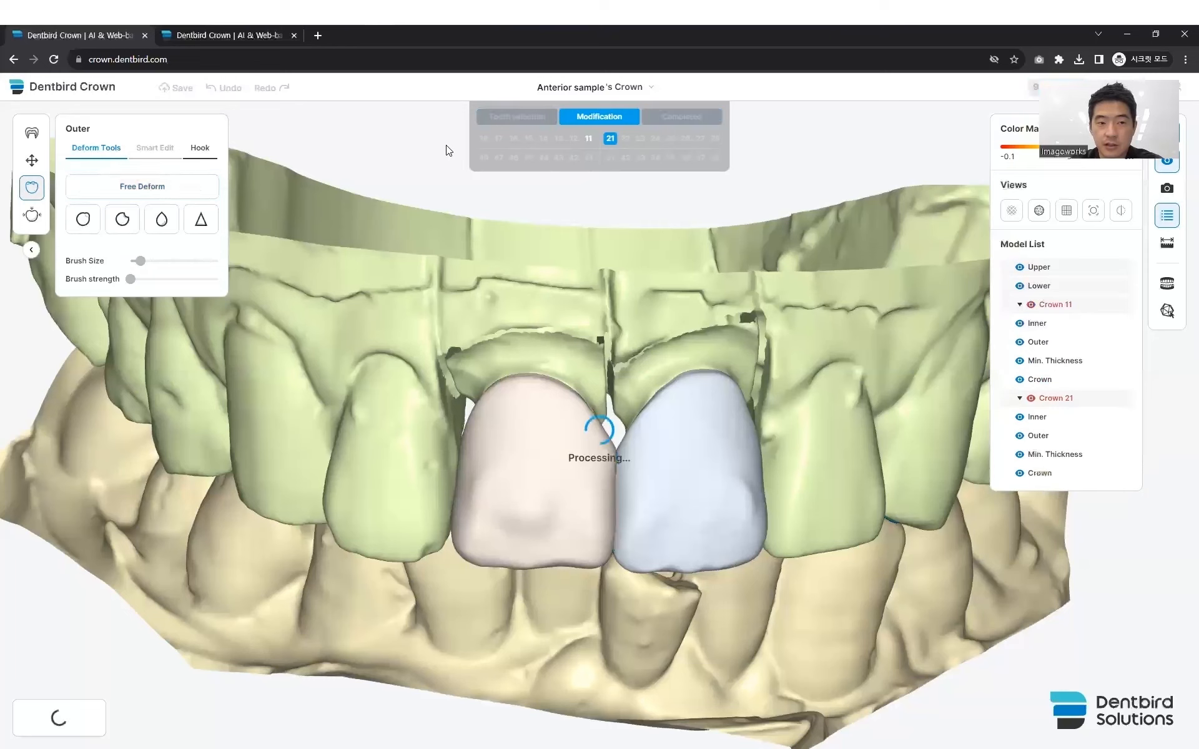
left_click(652, 89)
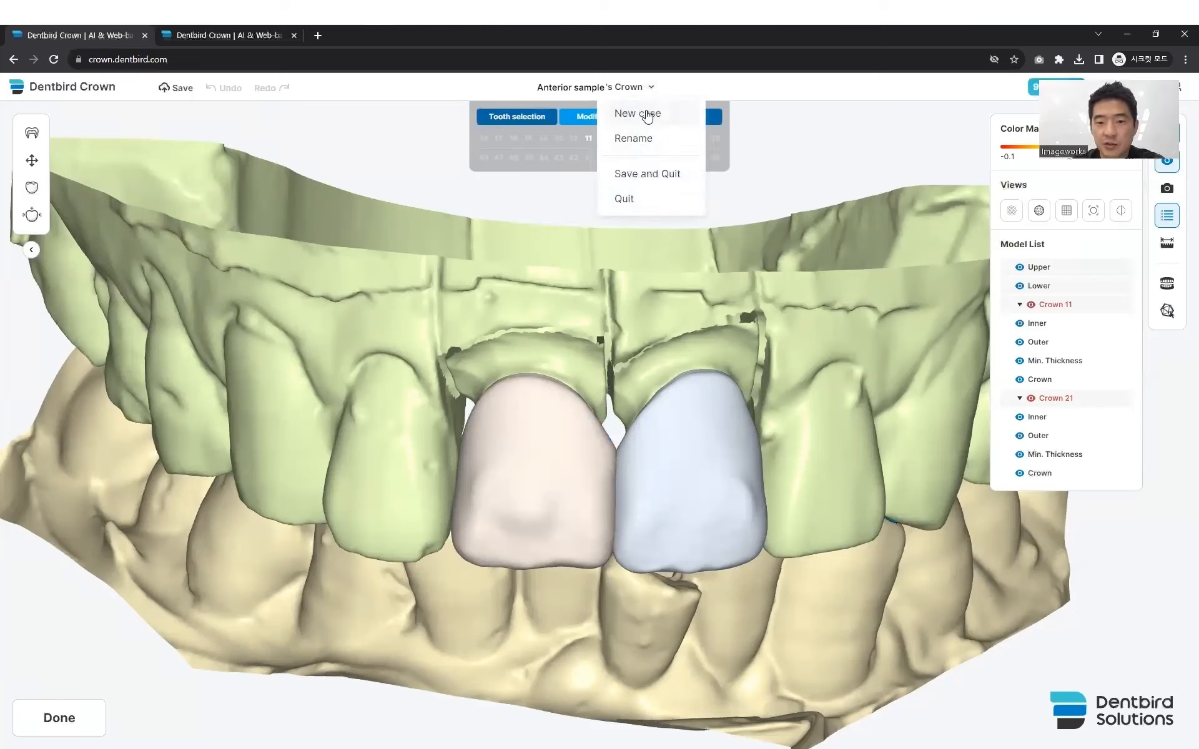
left_click(647, 115)
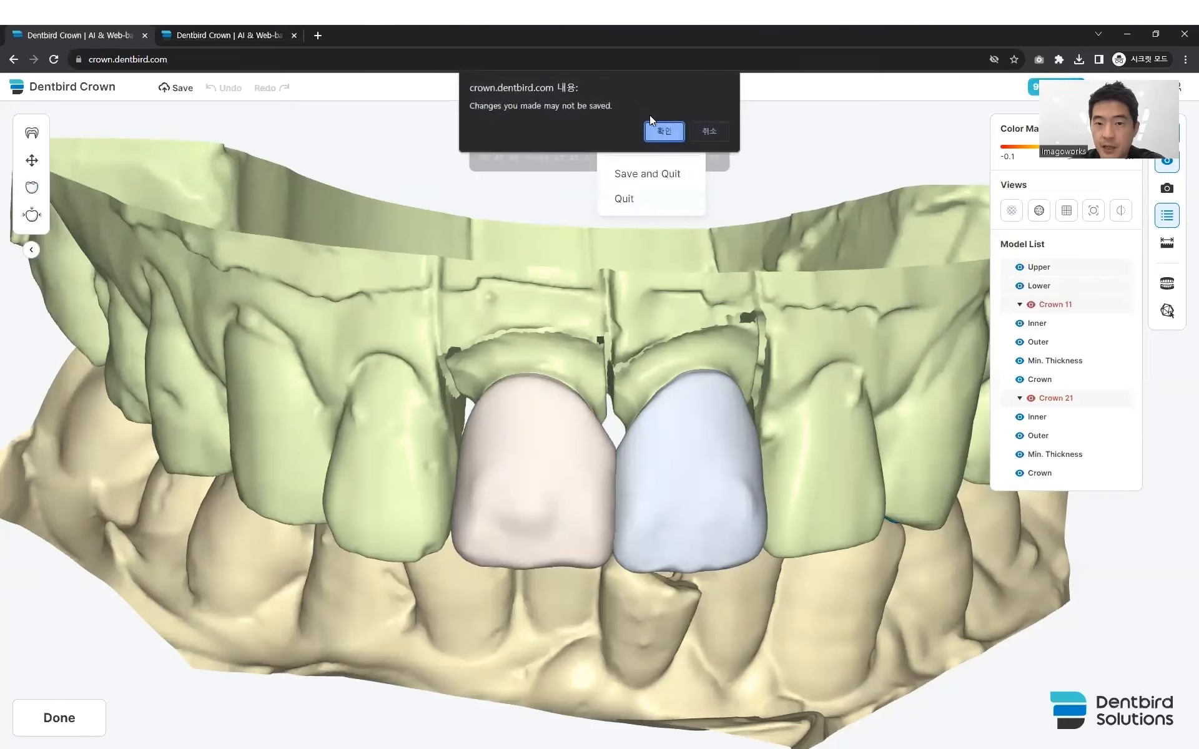
left_click(662, 130)
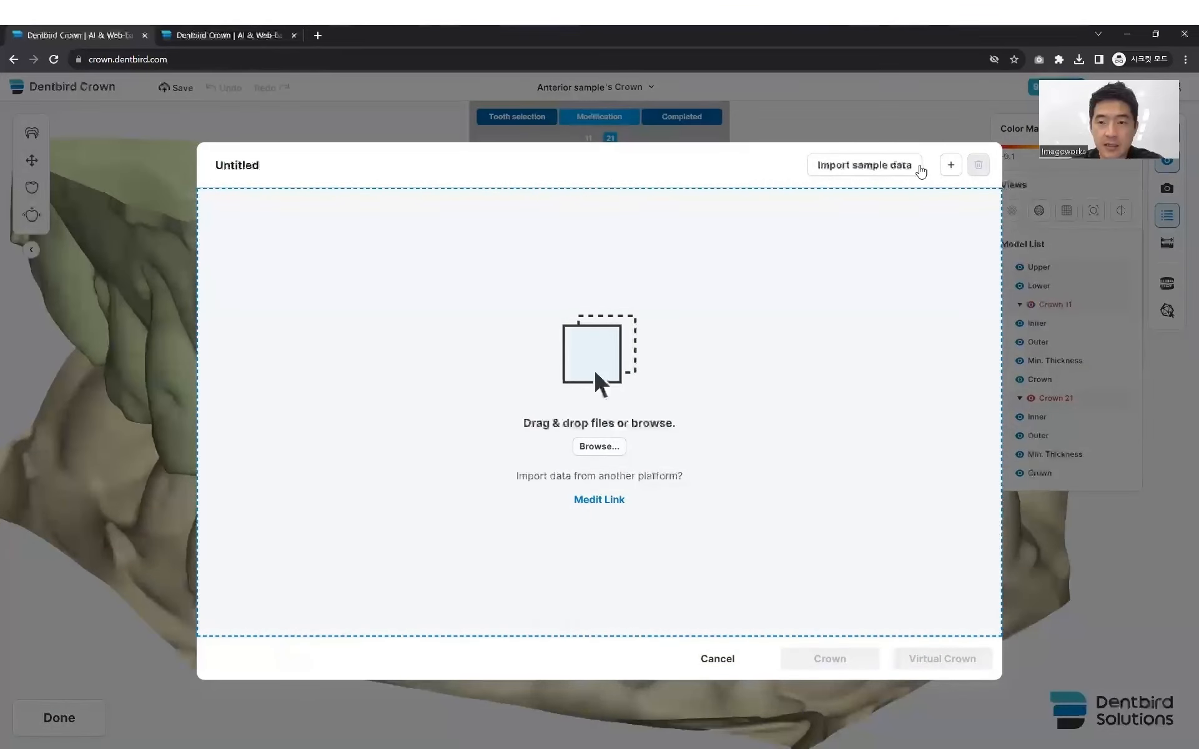
- Import the Implant crown sample case, check its scanned arches, and start it as a Crown design
left_click(889, 167)
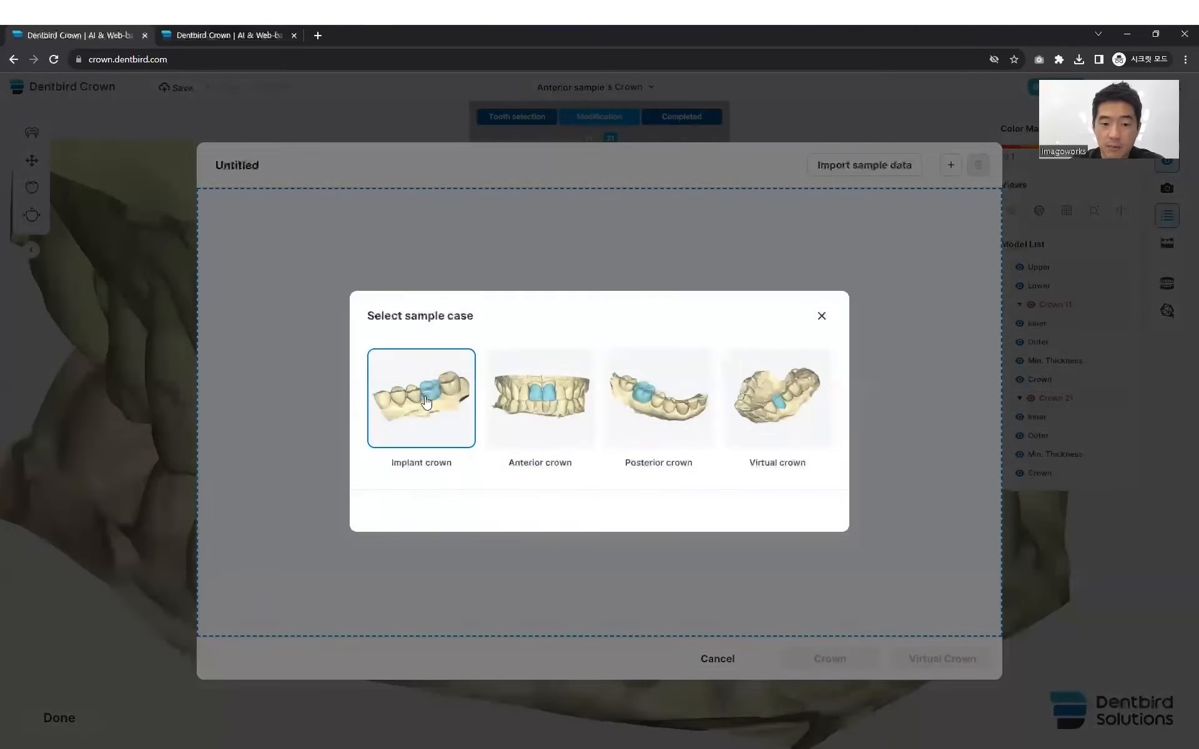
left_click(421, 400)
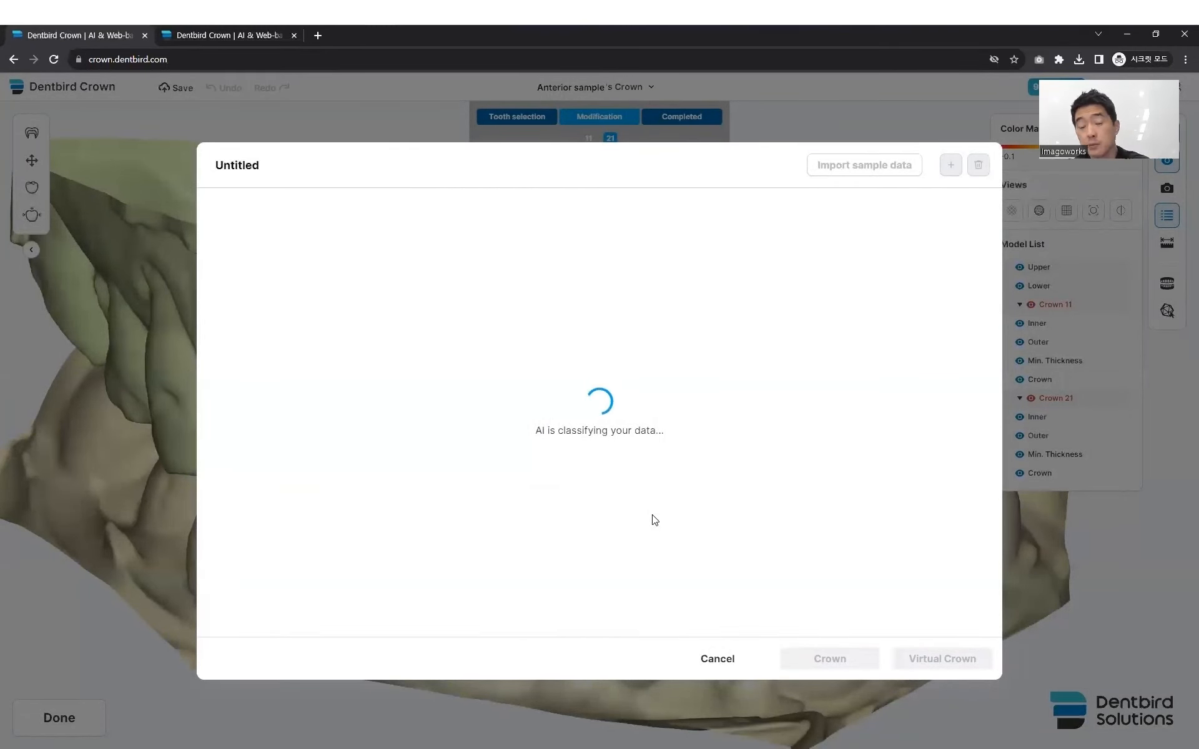
mouse_move(422, 456)
left_mouse_down()
mouse_move(383, 417)
mouse_move(444, 390)
left_mouse_up()
mouse_move(600, 250)
left_mouse_down()
mouse_move(830, 275)
mouse_move(801, 282)
left_mouse_up()
left_click_drag(515, 389, 394, 418)
scroll(409, 420, "up", 2)
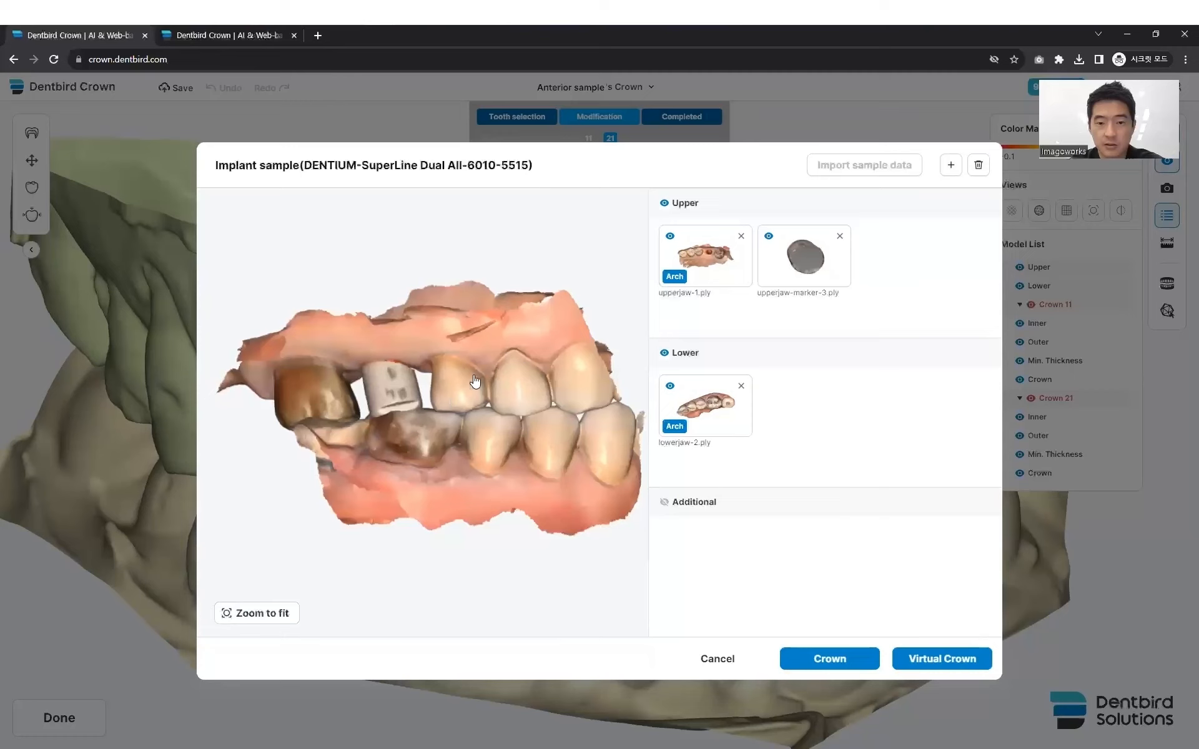
left_click(831, 661)
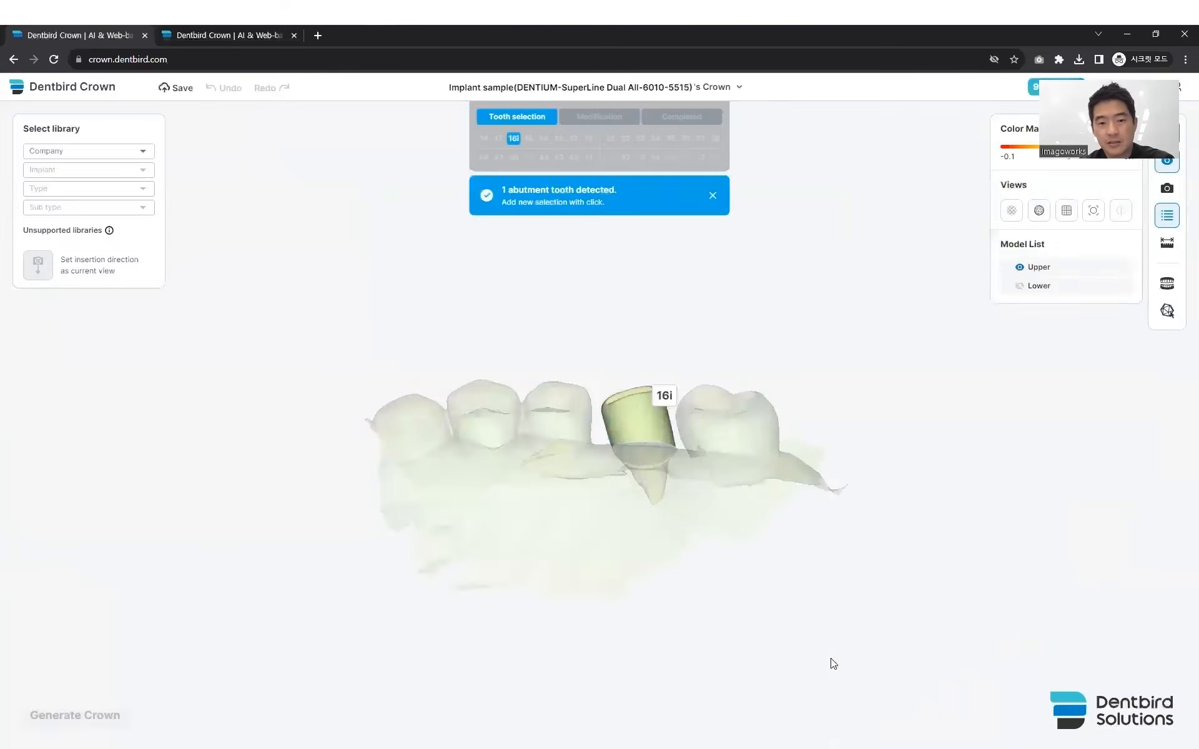
- Examine the detected scan body and confirm it as an implant on upper tooth 16
left_click_drag(663, 463, 607, 570)
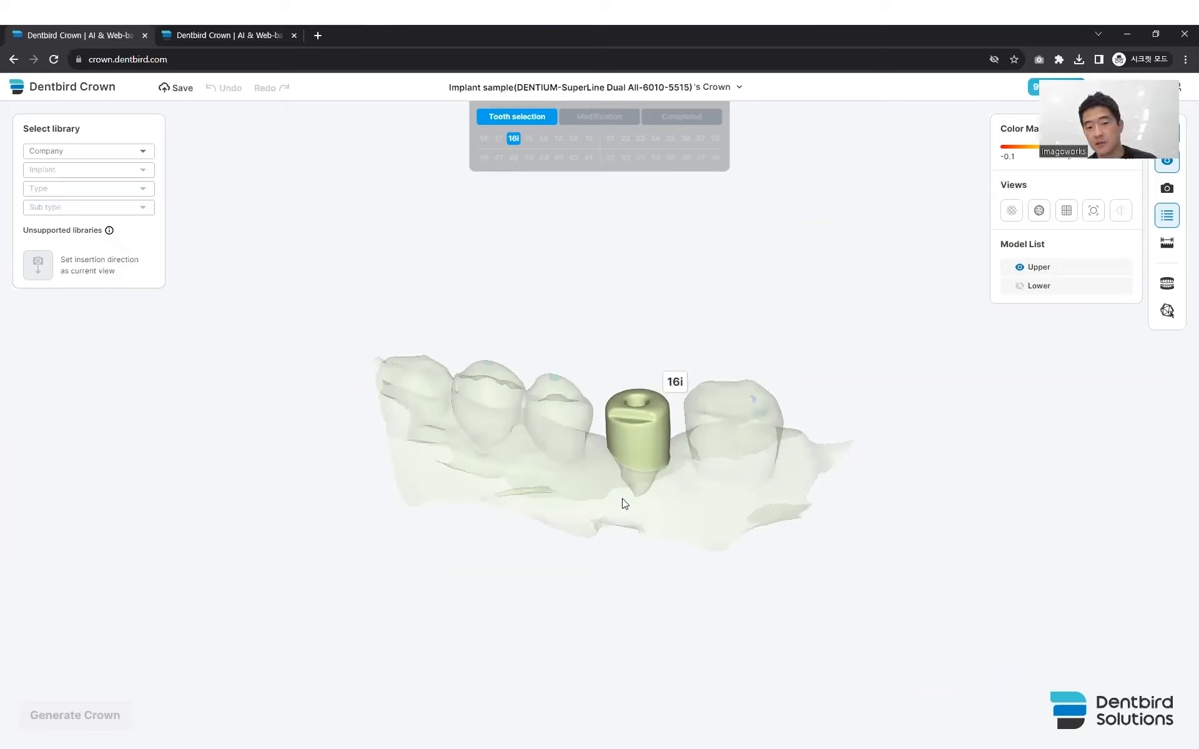
right_click_drag(677, 431, 674, 423)
scroll(662, 409, "up", 3)
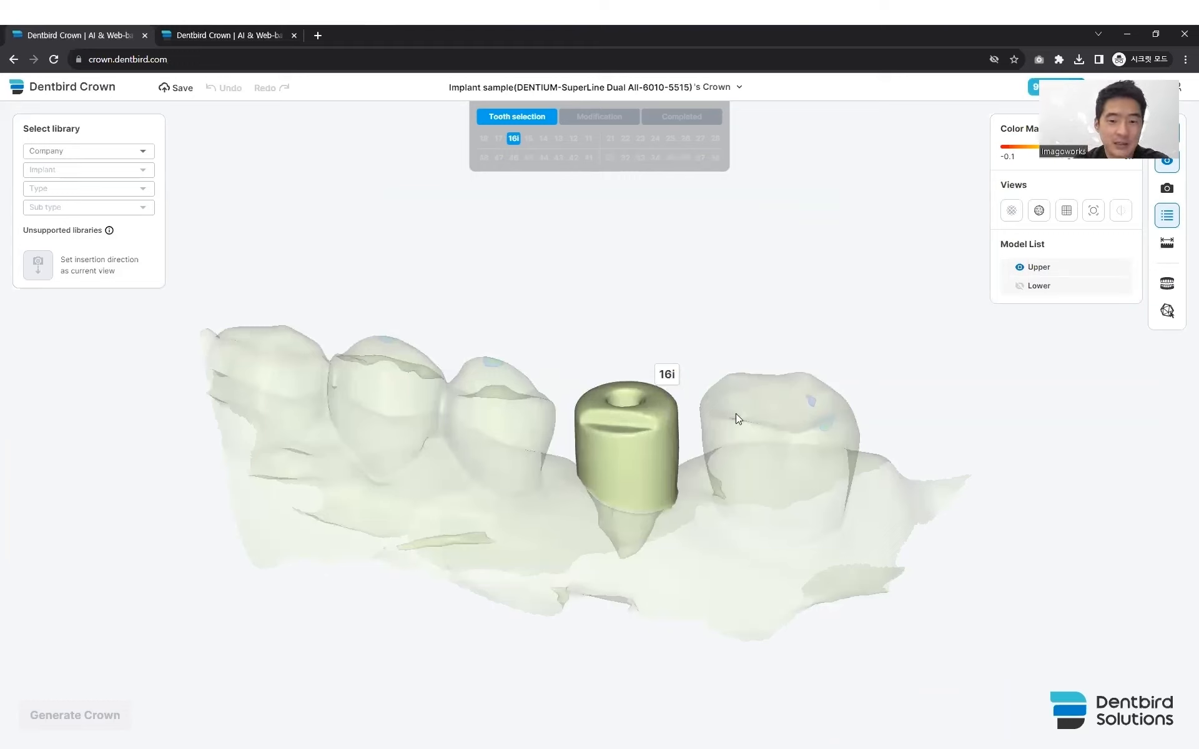
right_click_drag(729, 411, 735, 422)
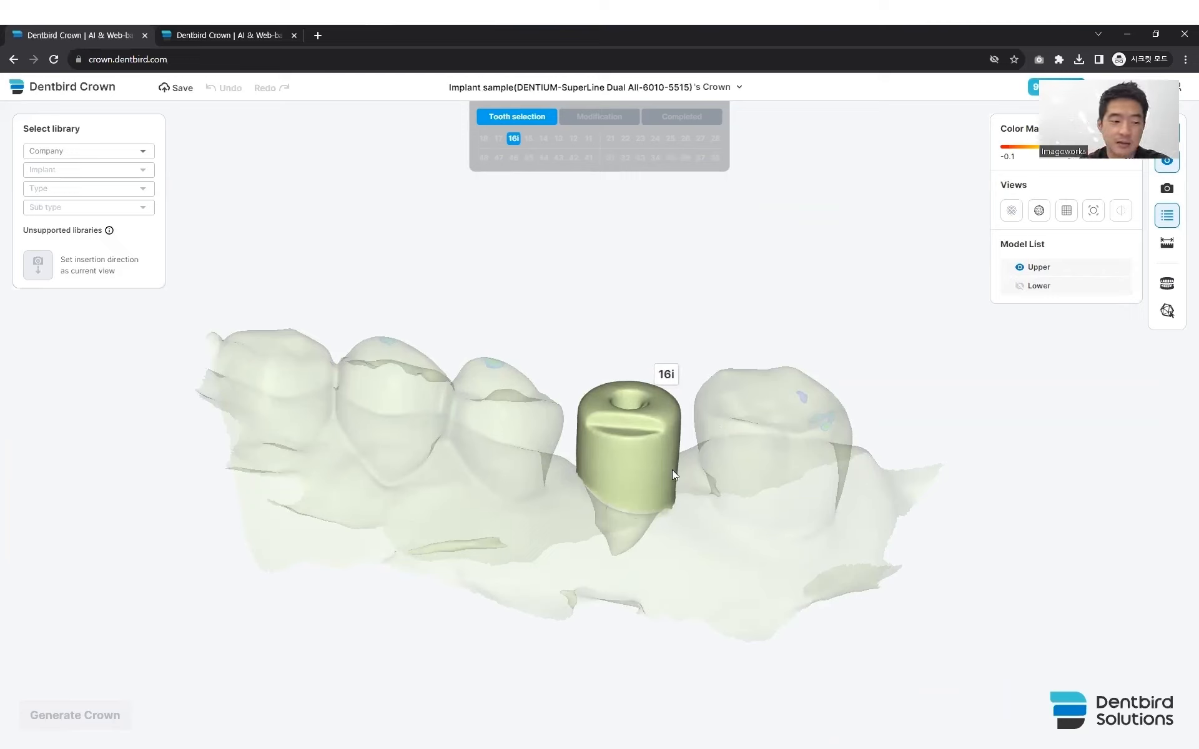
left_click(665, 379)
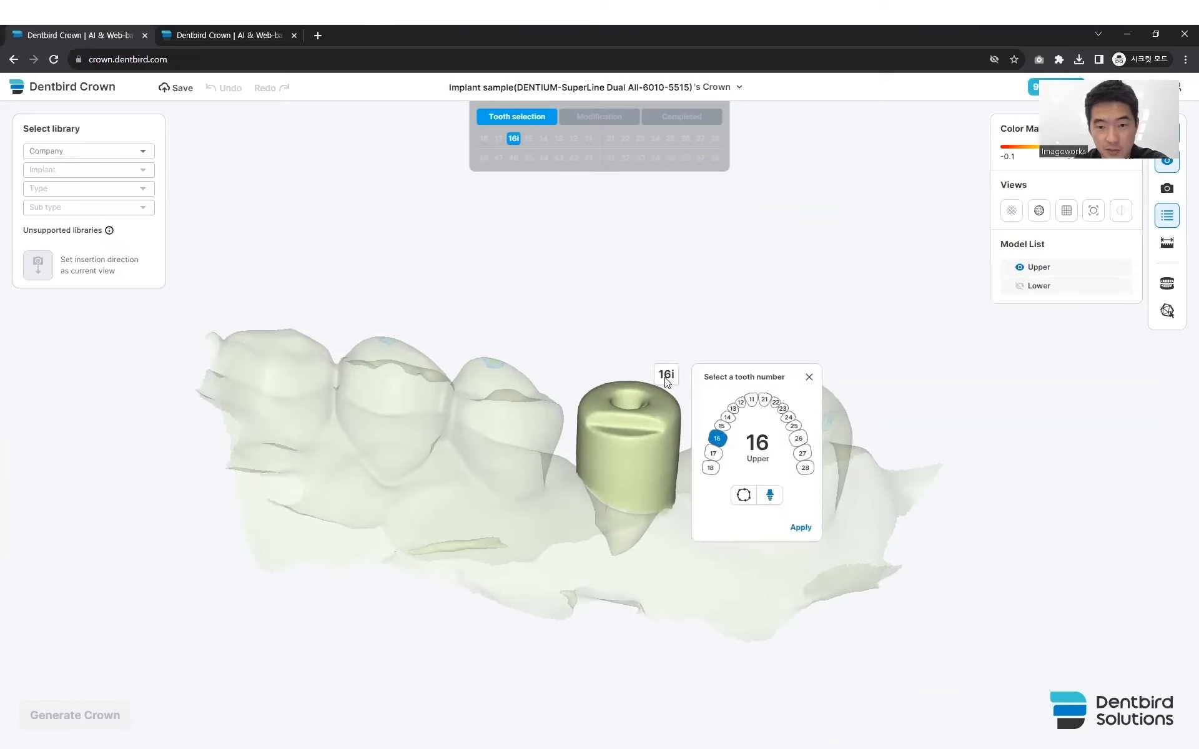
left_click(802, 530)
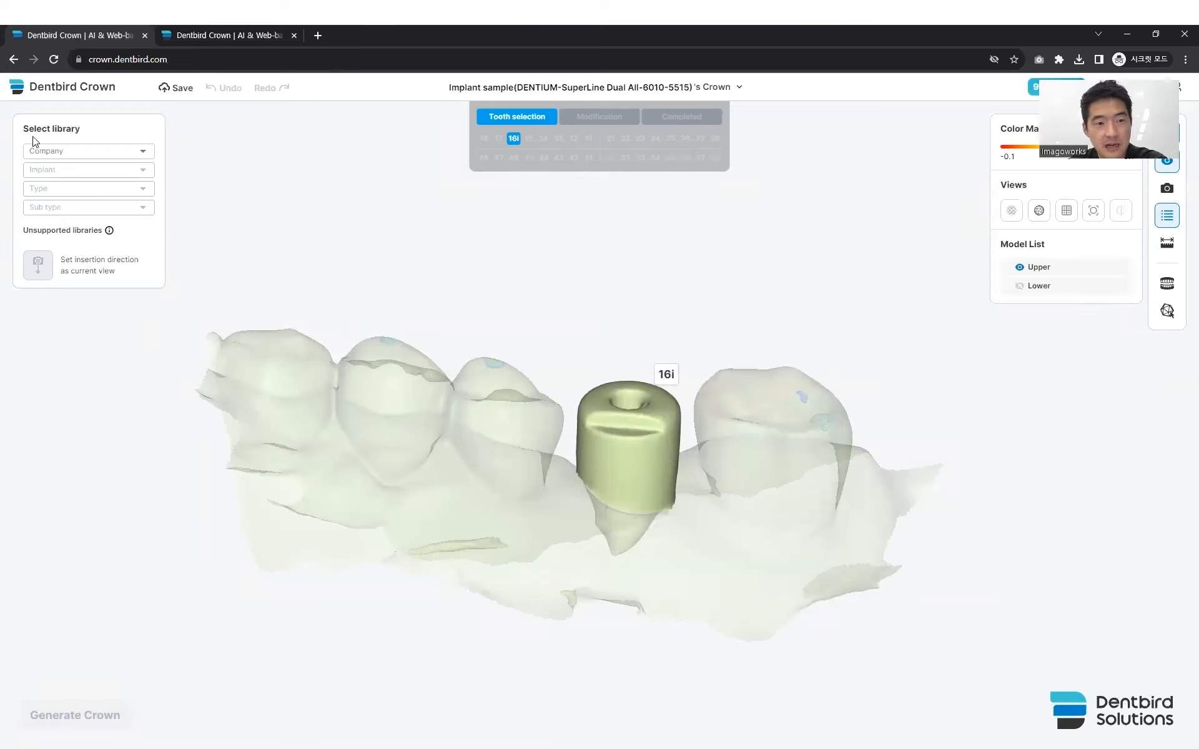
- Select the implant library DENTIUM, DENTIUM SuperLine Dual All(230500)-hb, type IHAB 6010
left_click(86, 155)
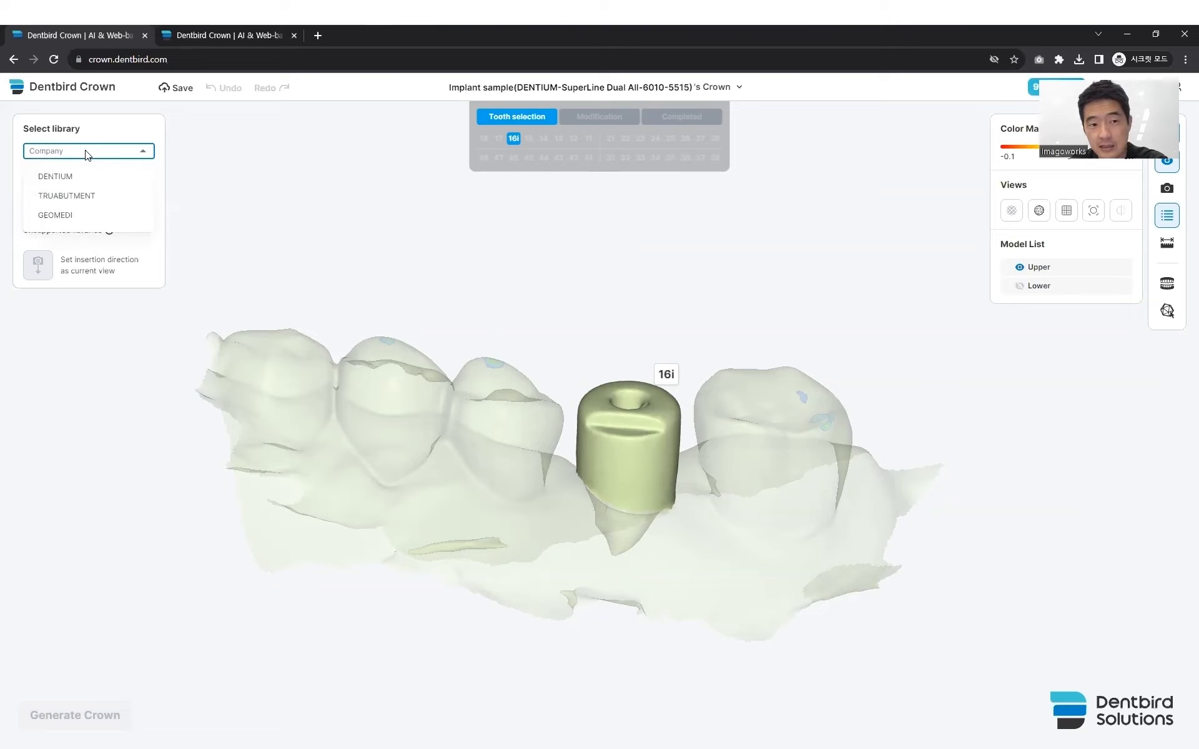
left_click(67, 179)
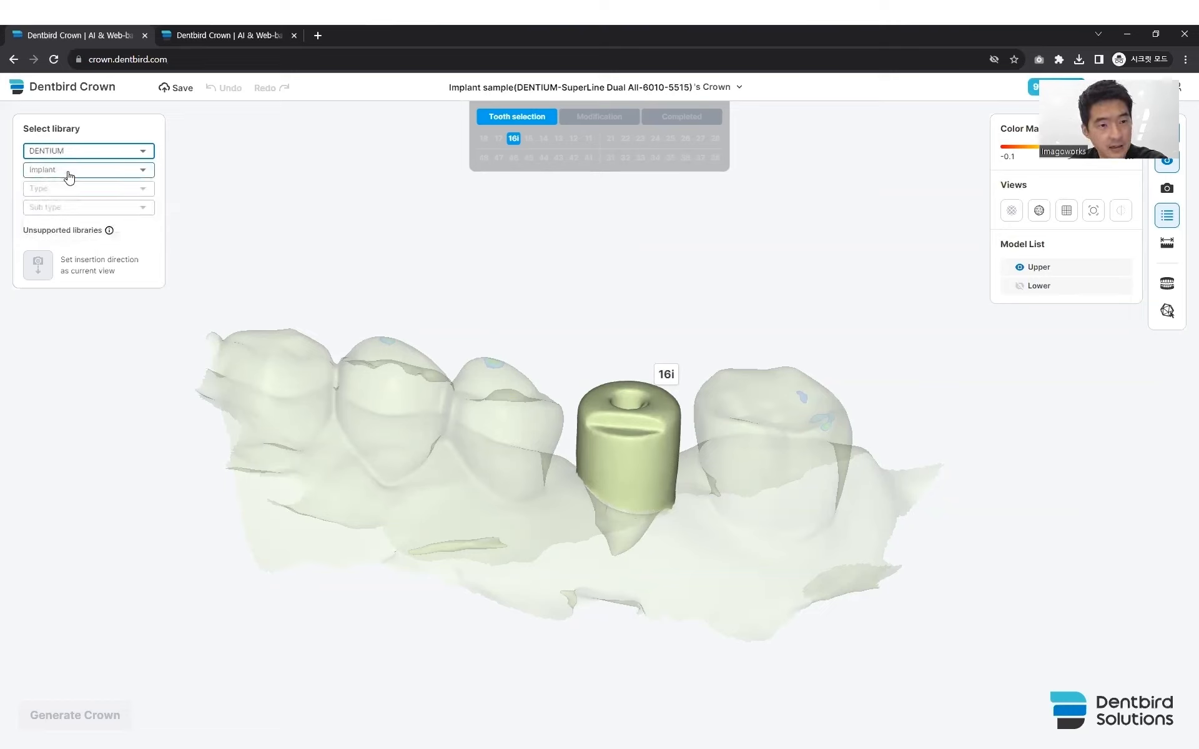
left_click(70, 177)
left_click(74, 254)
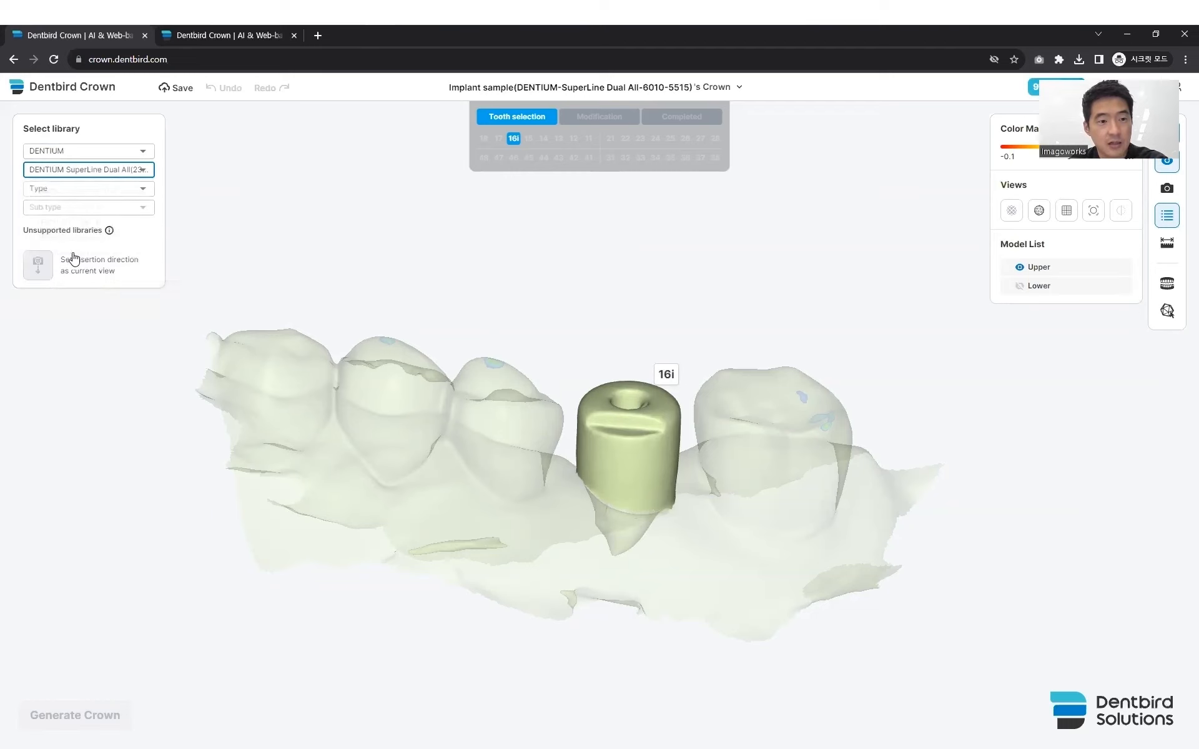
left_click(70, 189)
scroll(86, 238, "down", 3)
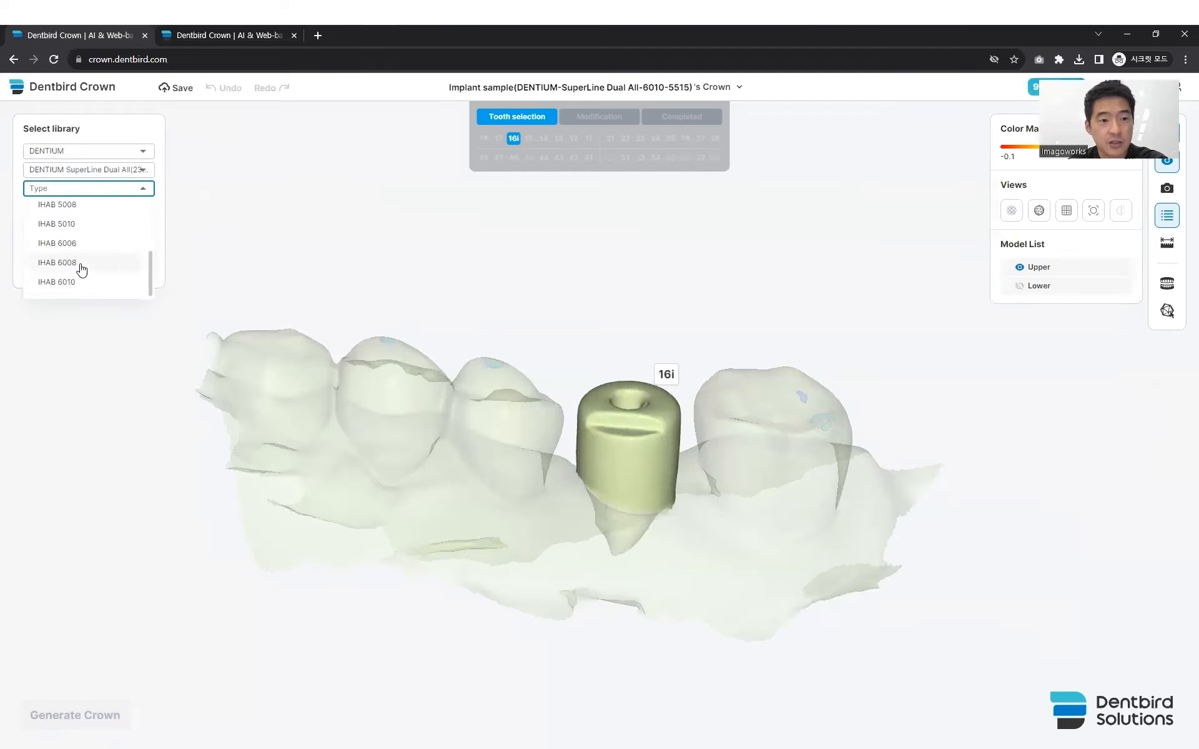
left_click(79, 283)
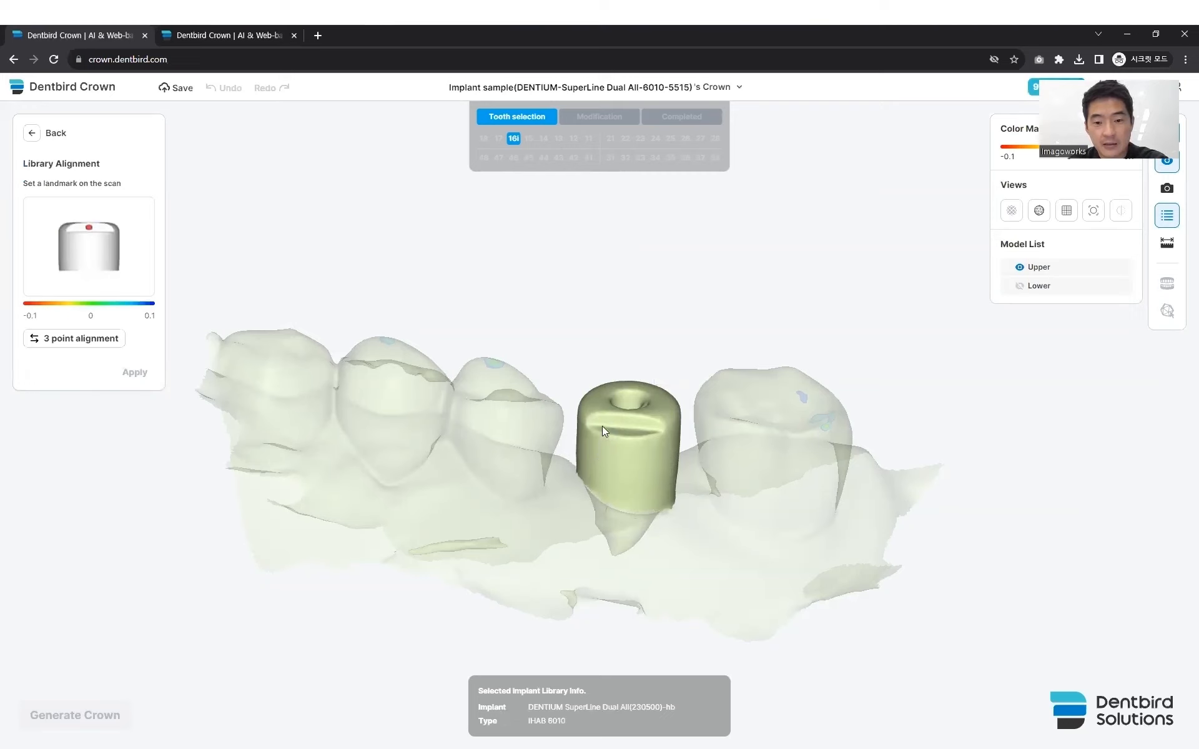
- Align the library to the scan with a landmark on the scan body's flat upper face and apply the alignment
scroll(603, 421, "up", 5)
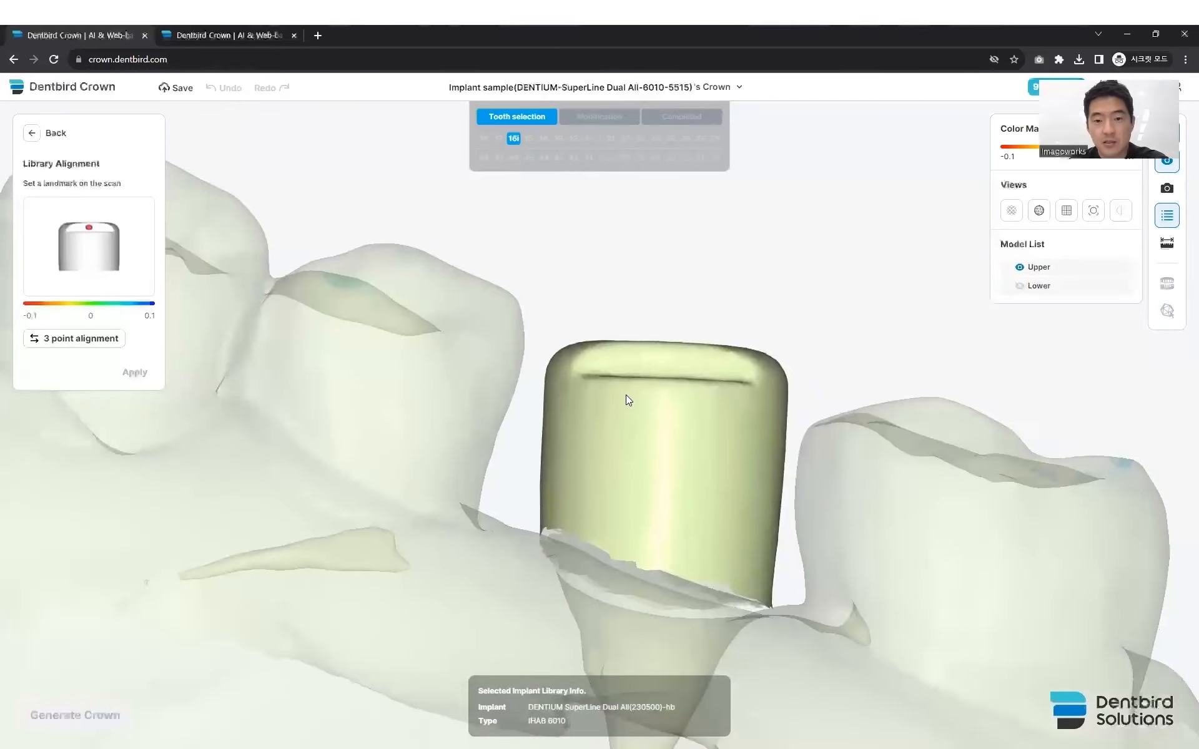
left_click(663, 354)
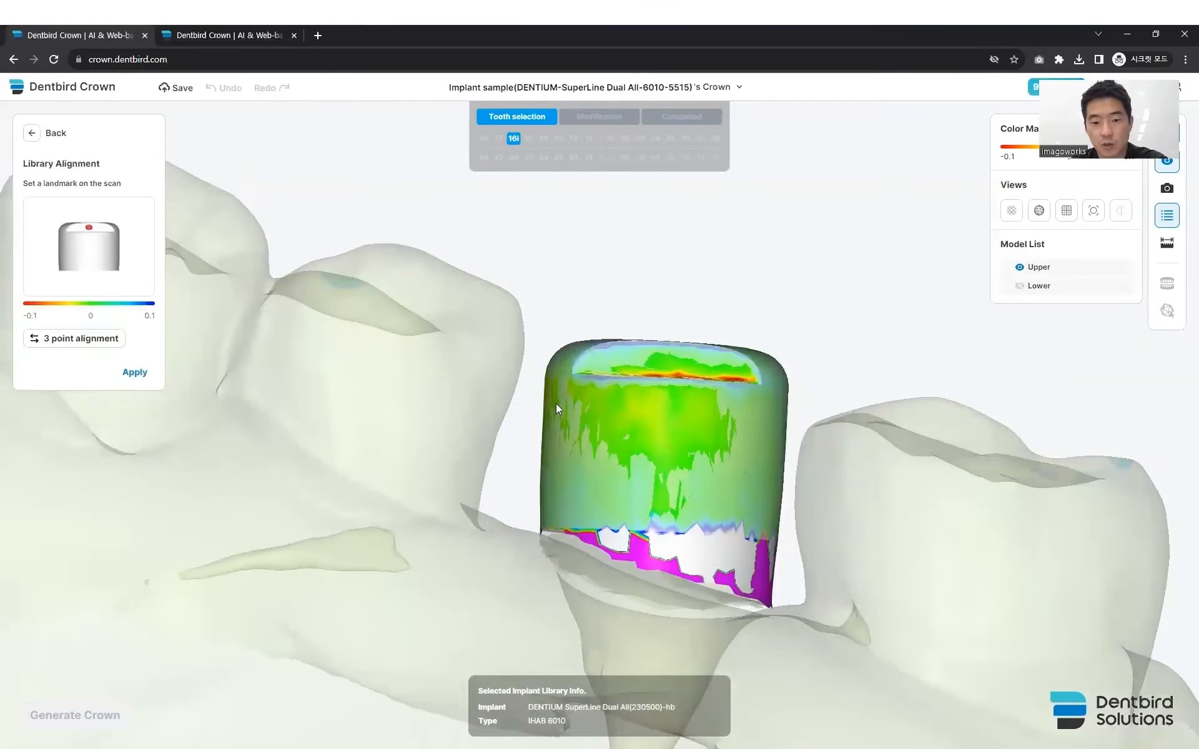
left_click(127, 372)
- Choose DAB 5515 as the abutment sub type for implant 16i
right_click_drag(393, 405, 369, 521)
scroll(374, 476, "down", 4)
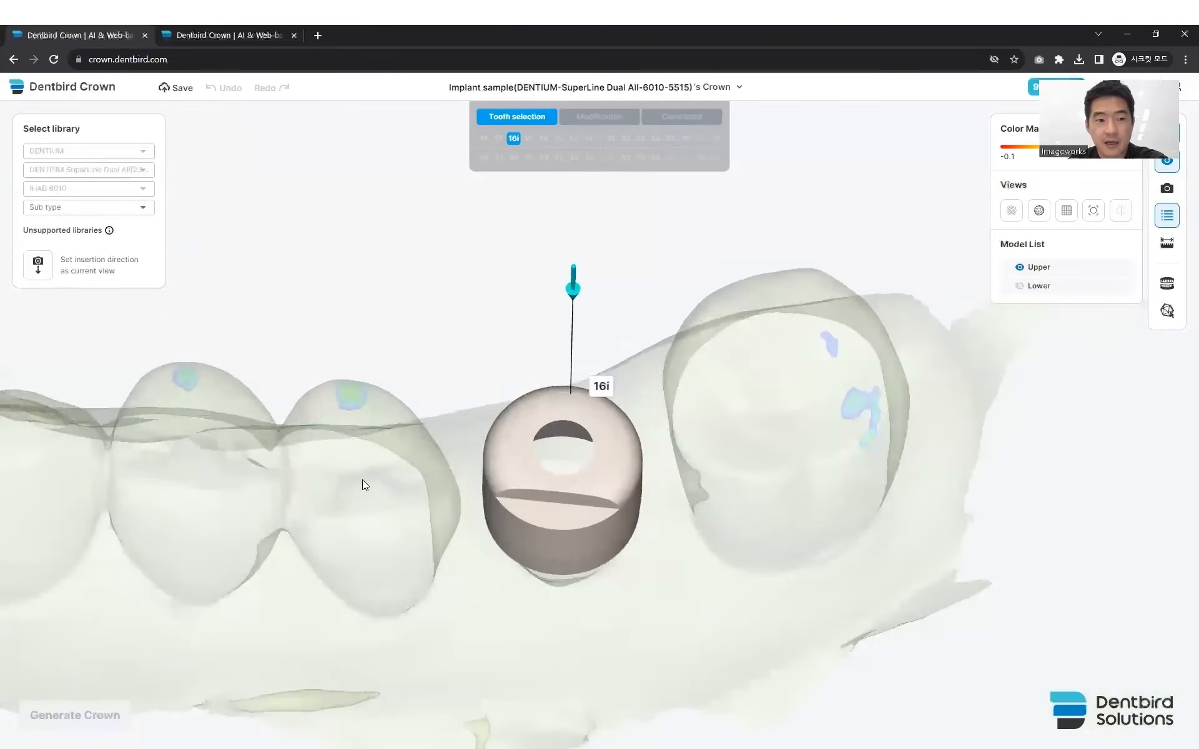
left_click(122, 208)
scroll(125, 268, "down", 3)
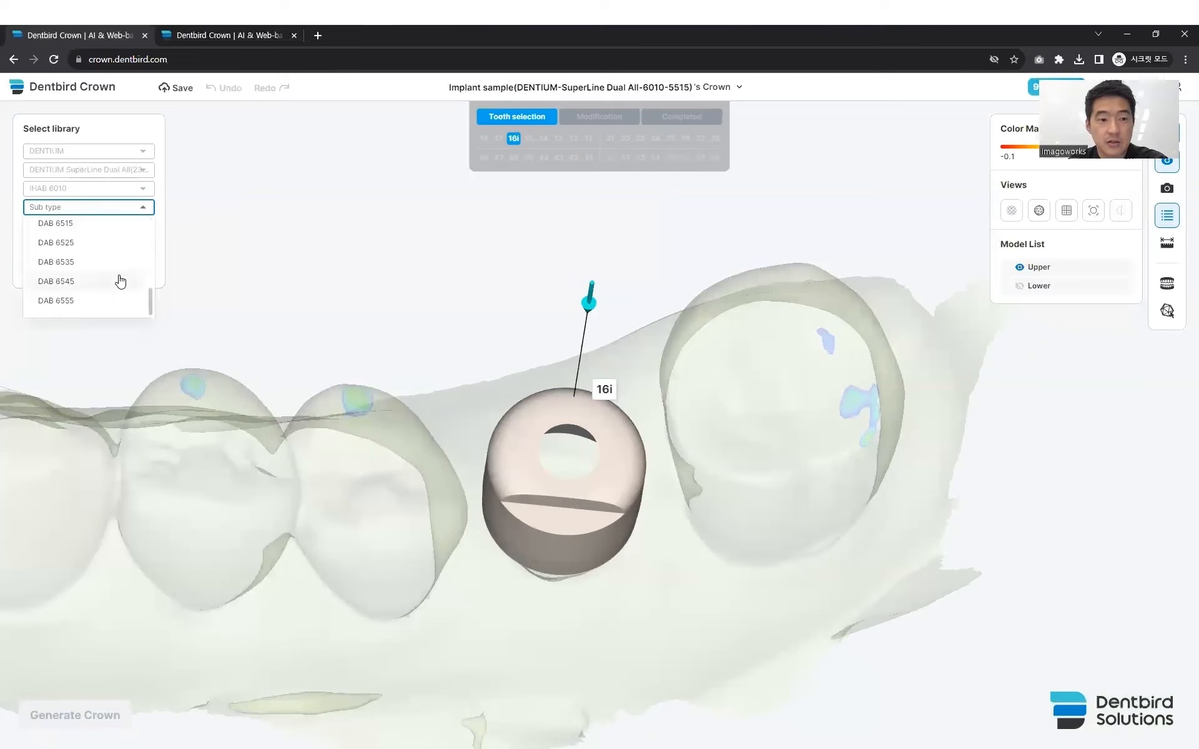
scroll(119, 279, "up", 3)
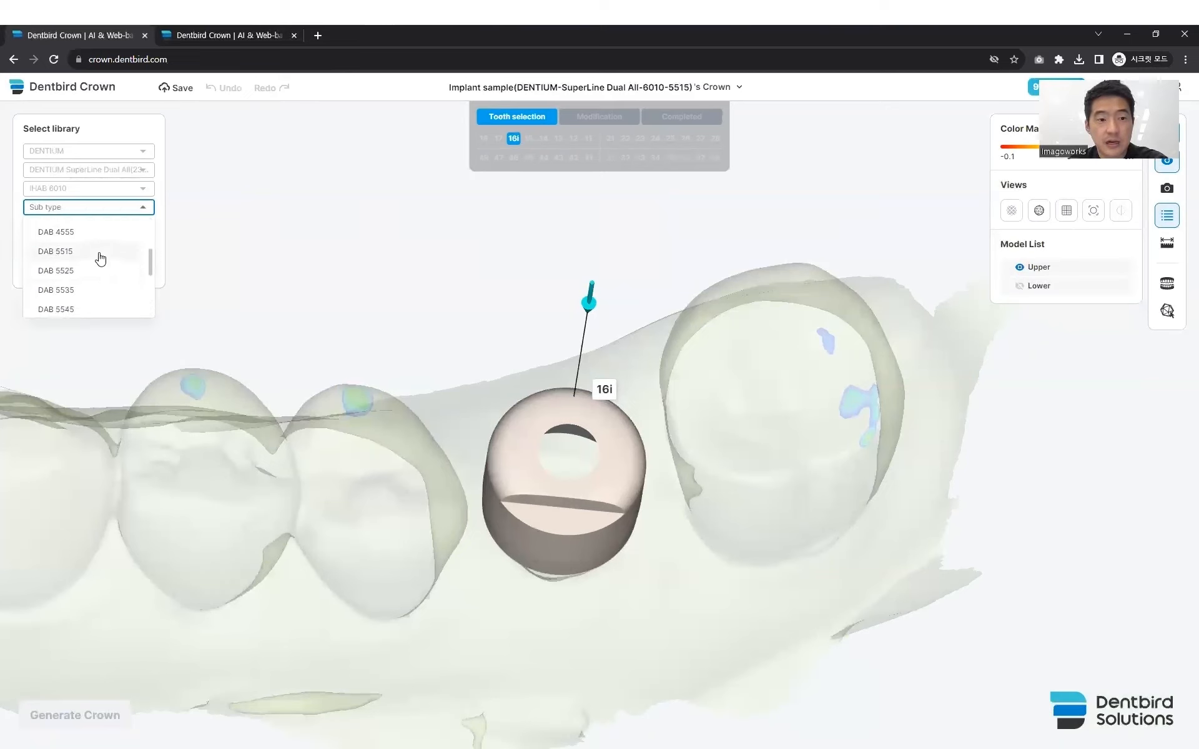
left_click(100, 251)
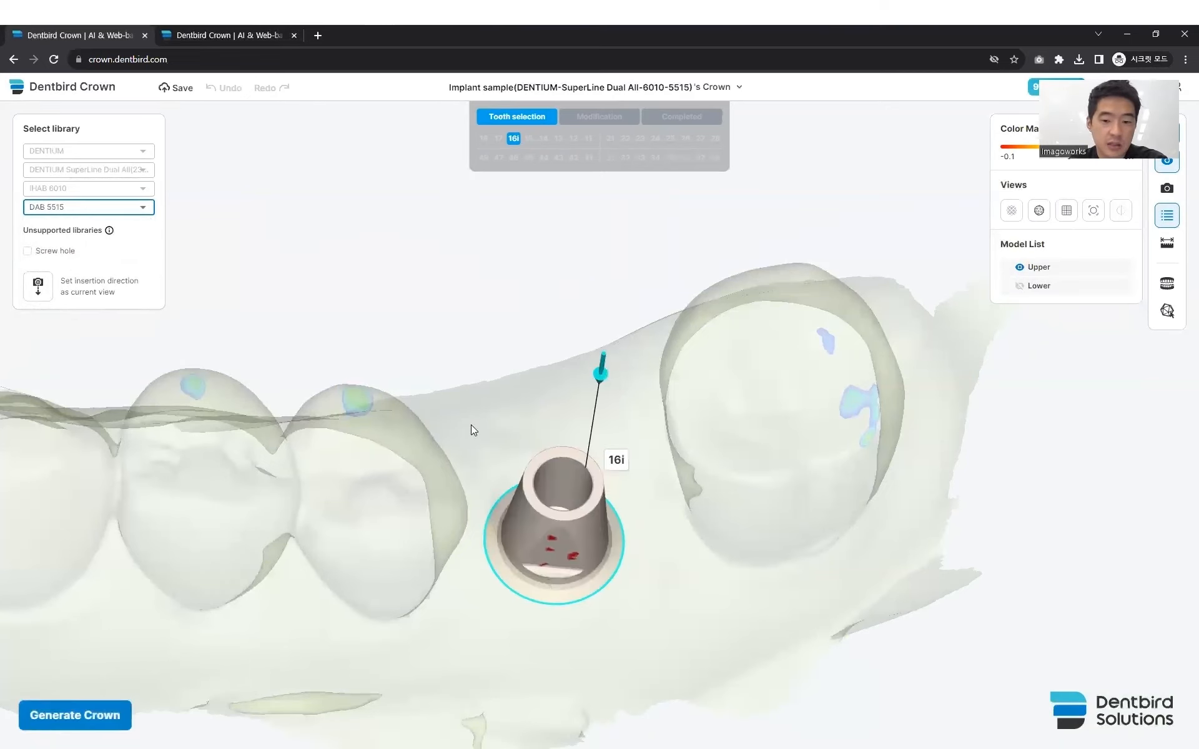
- Adjust the insertion direction arrow of abutment 16i, then set the insertion direction to the current view from the biting side
right_click_drag(671, 449, 648, 469)
middle_click_drag(649, 468, 639, 388)
right_click_drag(641, 399, 645, 414)
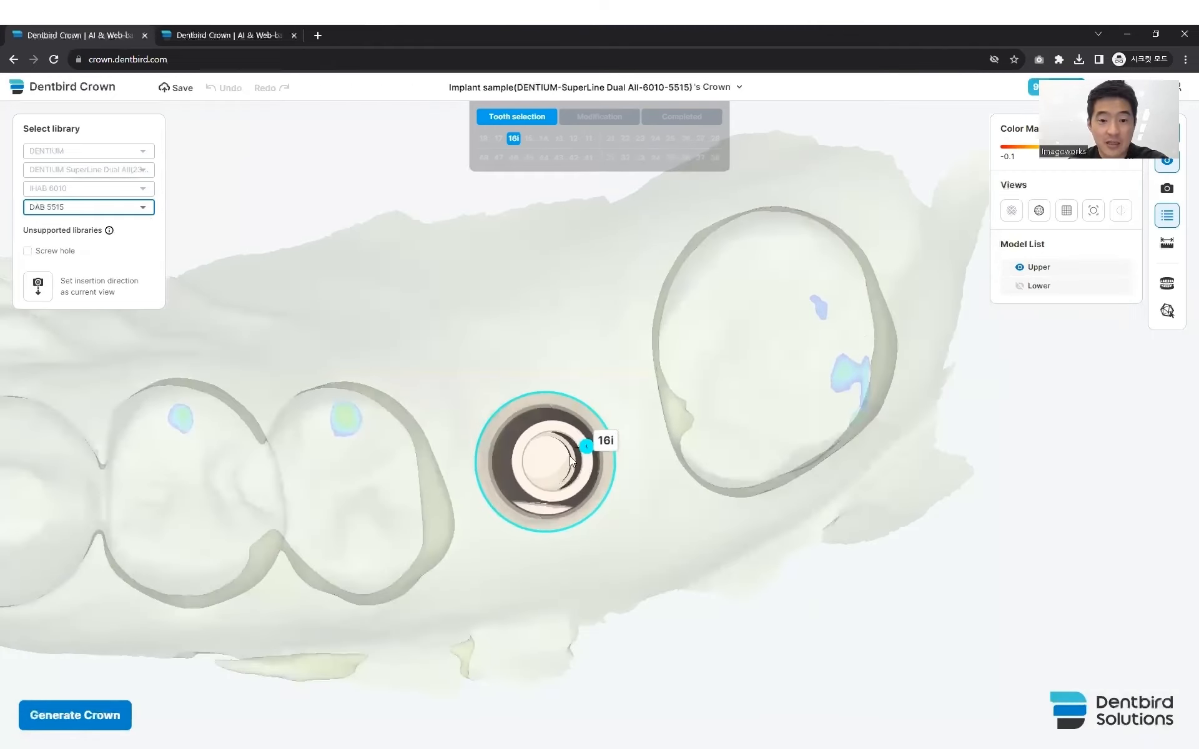
right_click_drag(581, 475, 568, 385)
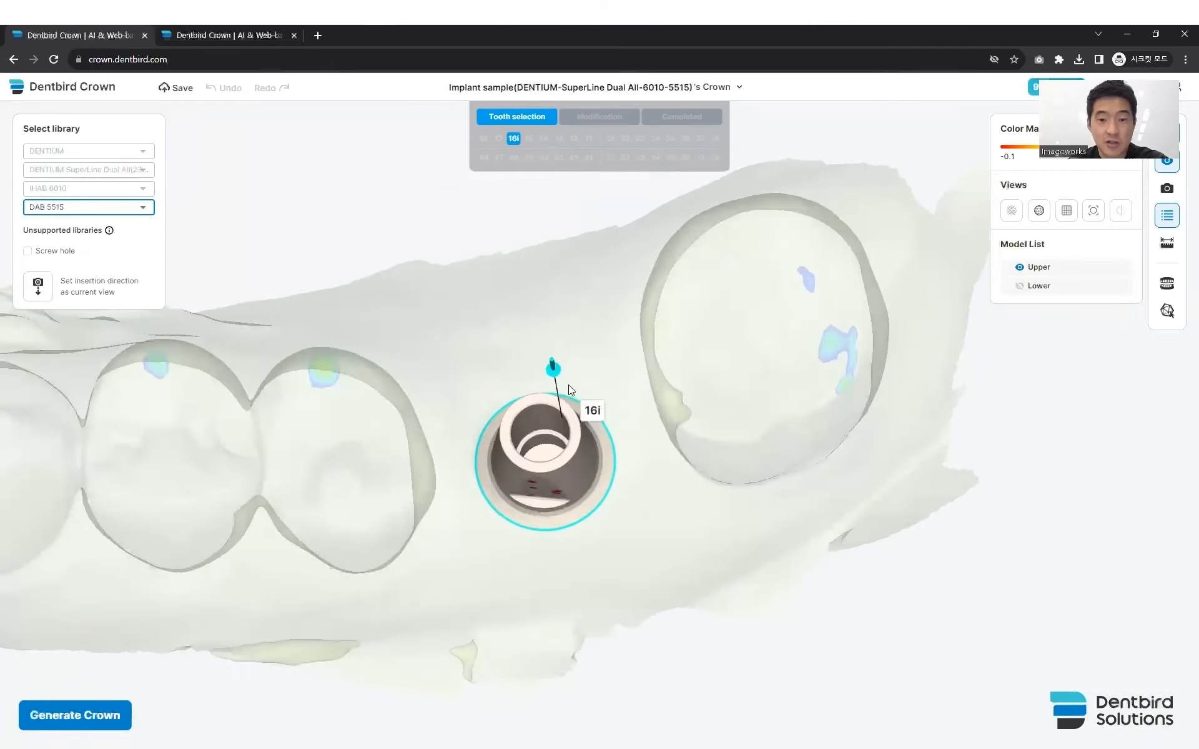
mouse_move(559, 365)
left_mouse_down()
mouse_move(549, 355)
mouse_move(544, 373)
mouse_move(561, 369)
mouse_move(548, 355)
mouse_move(544, 376)
left_mouse_up()
right_click_drag(589, 403, 582, 431)
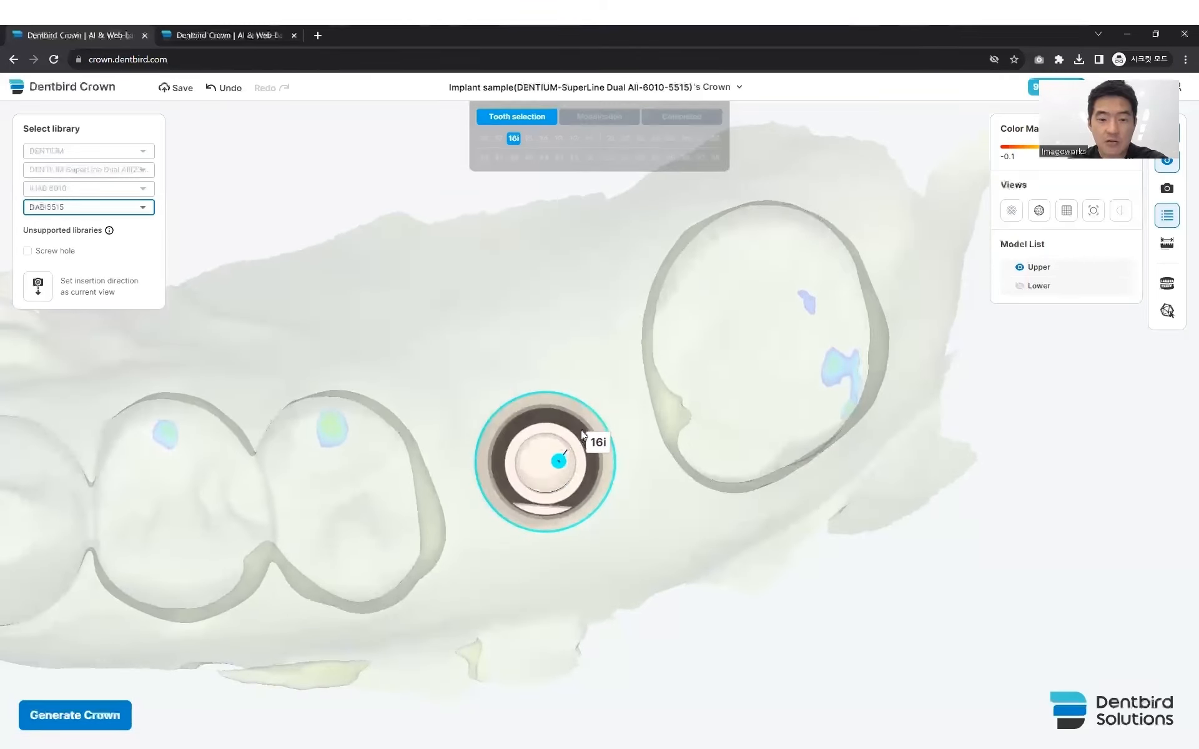
left_click(38, 291)
left_click(38, 288)
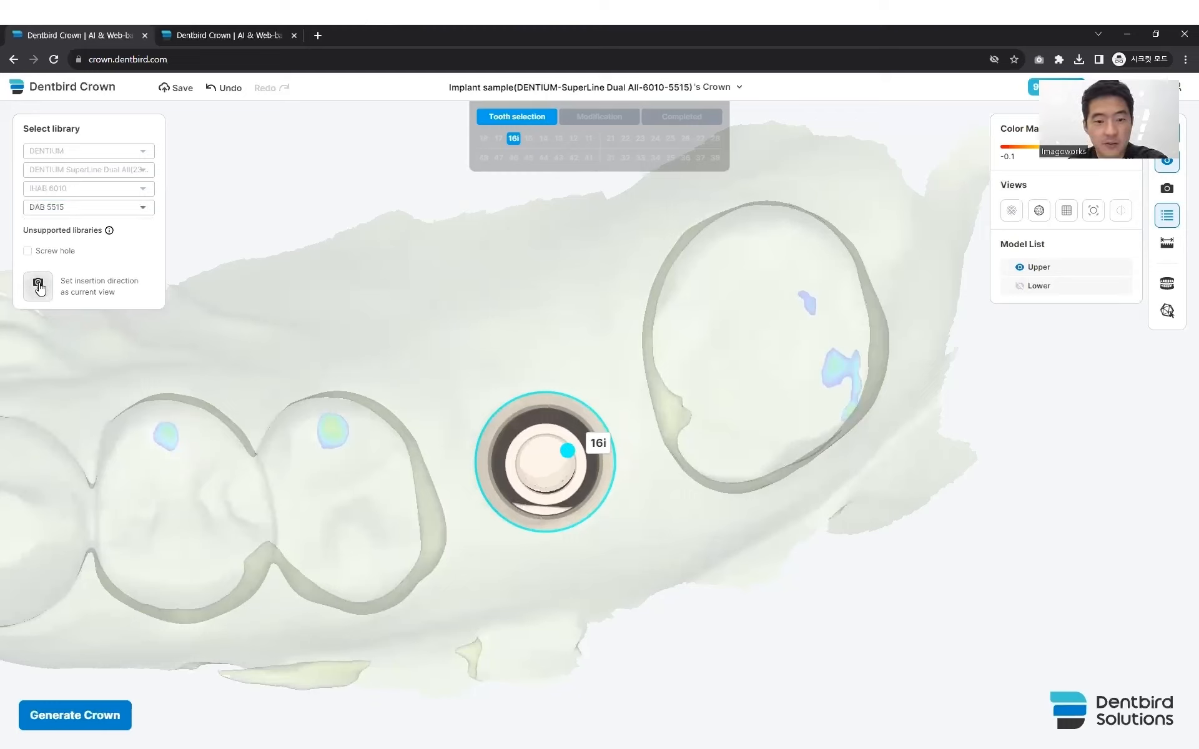
left_click_drag(446, 411, 446, 373)
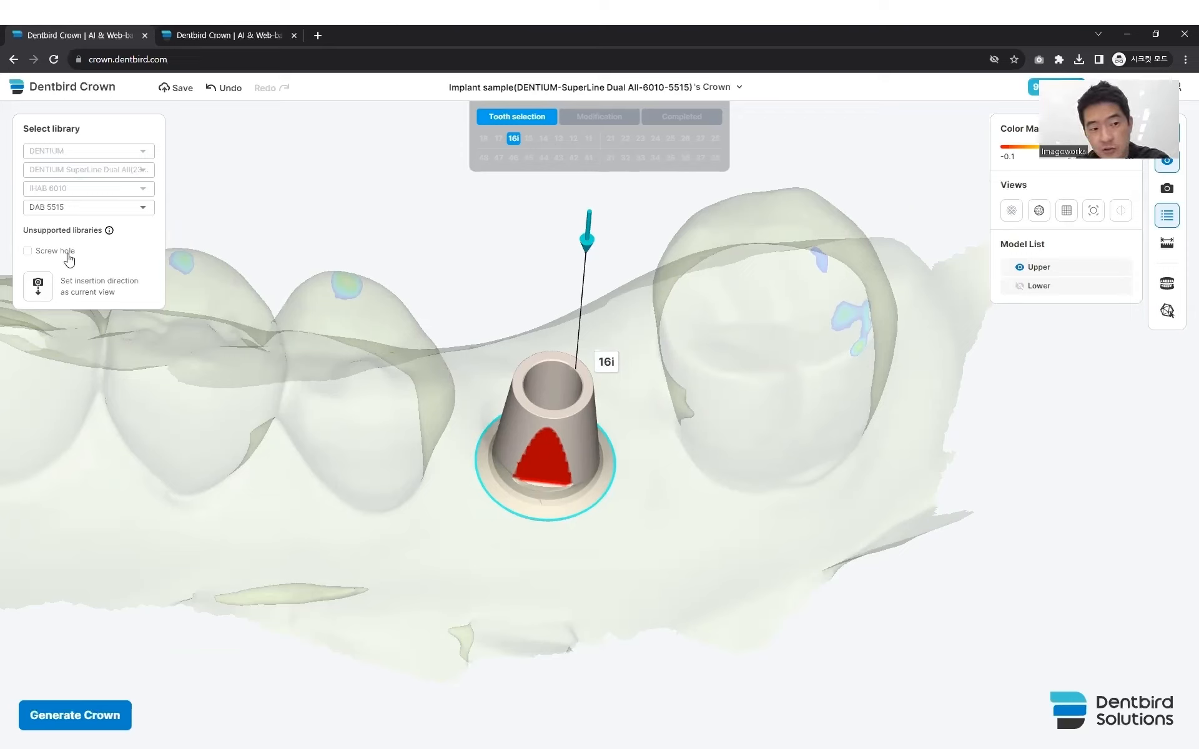
- Enable the screw hole for implant 16i and generate the crown
left_click(28, 251)
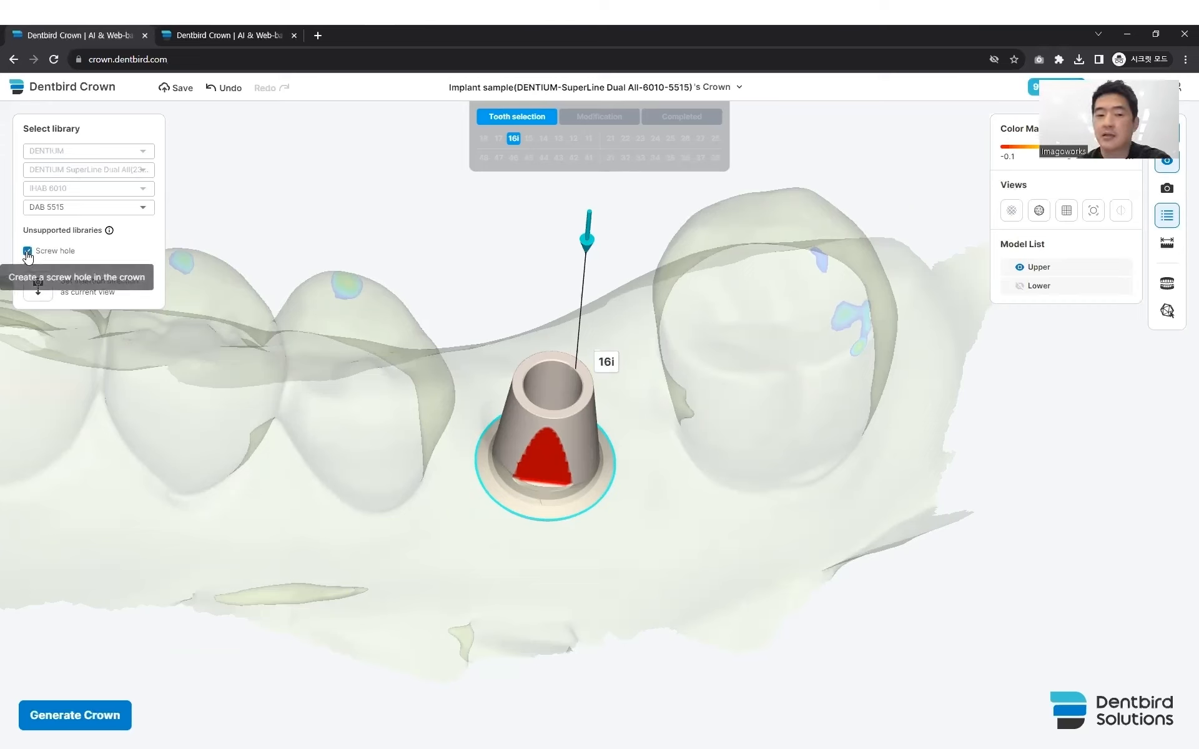
left_click(27, 252)
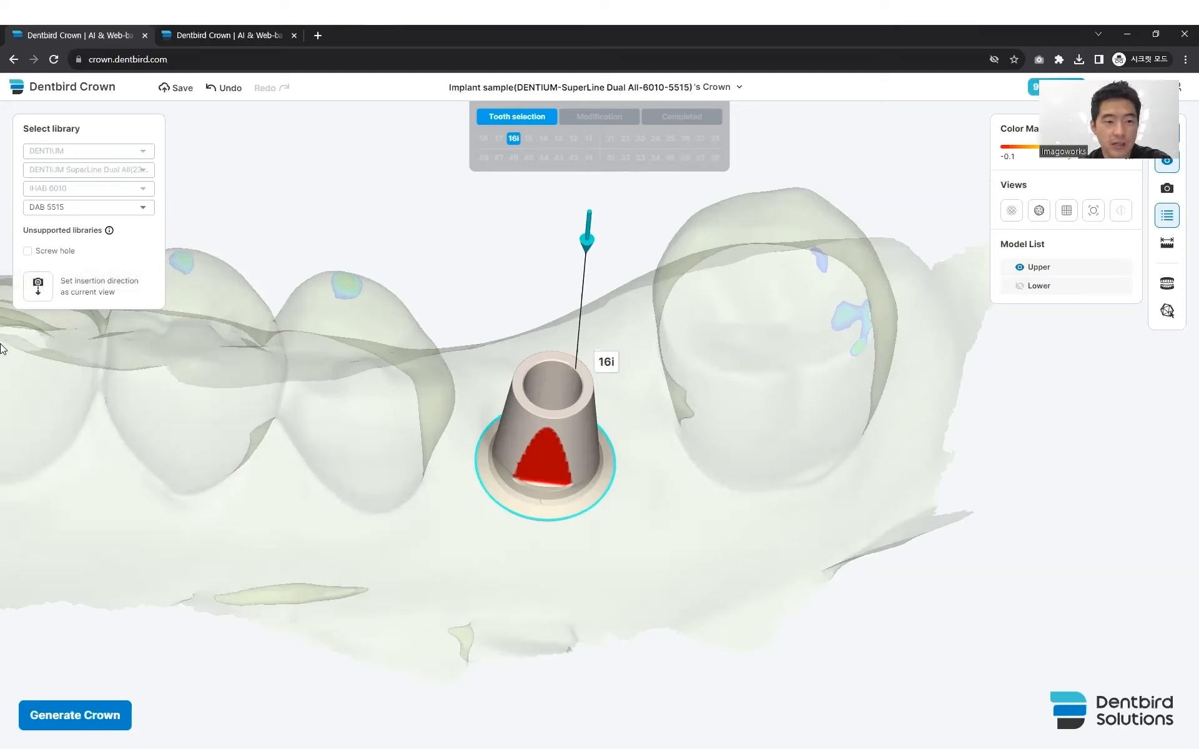
left_click(27, 251)
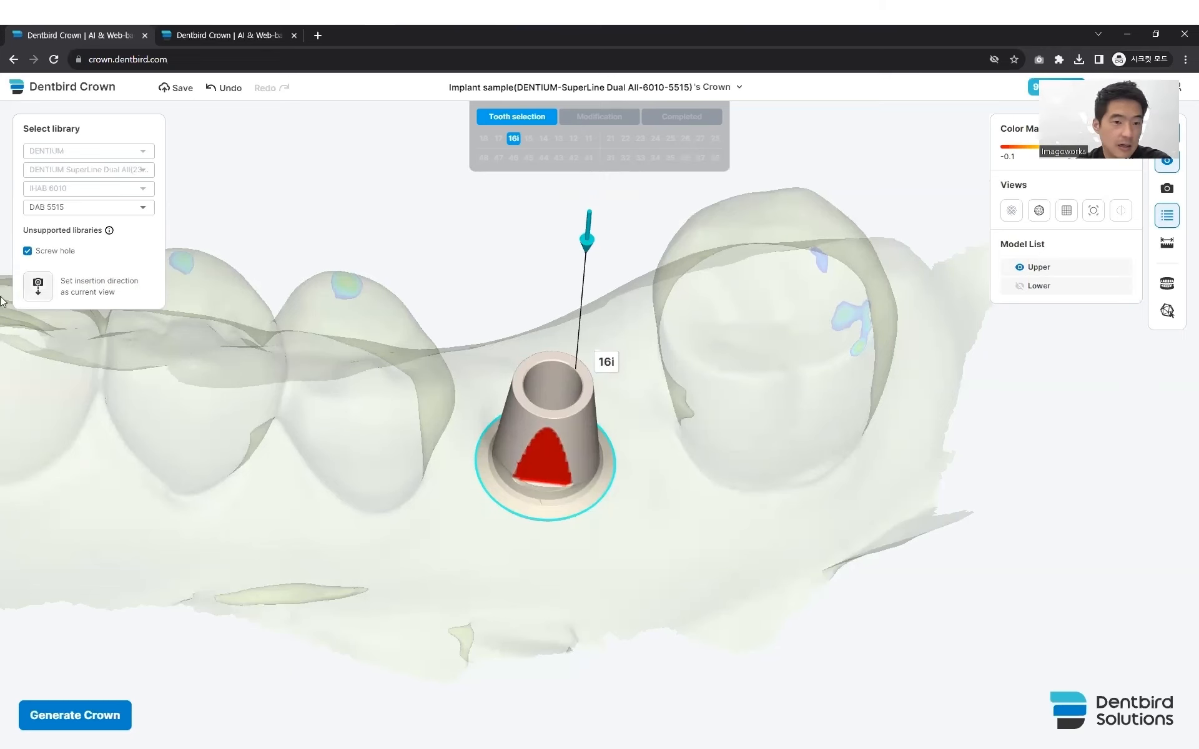
left_click_drag(370, 363, 344, 378)
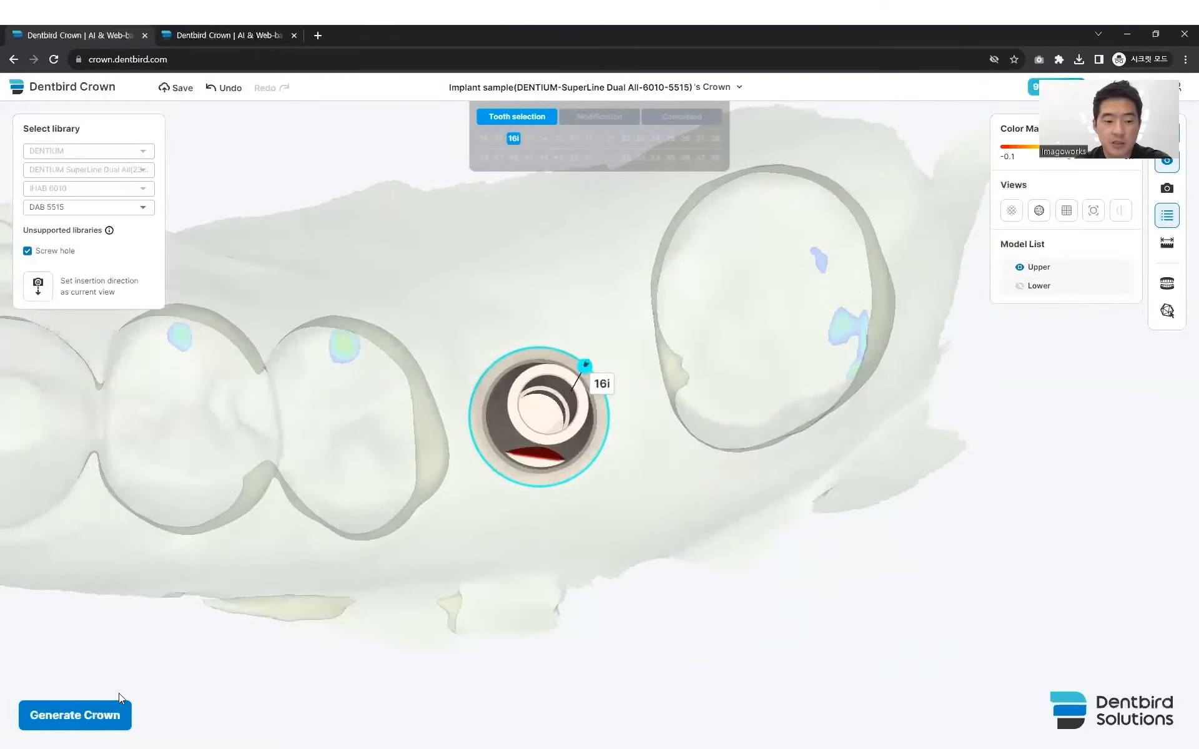
left_click(89, 713)
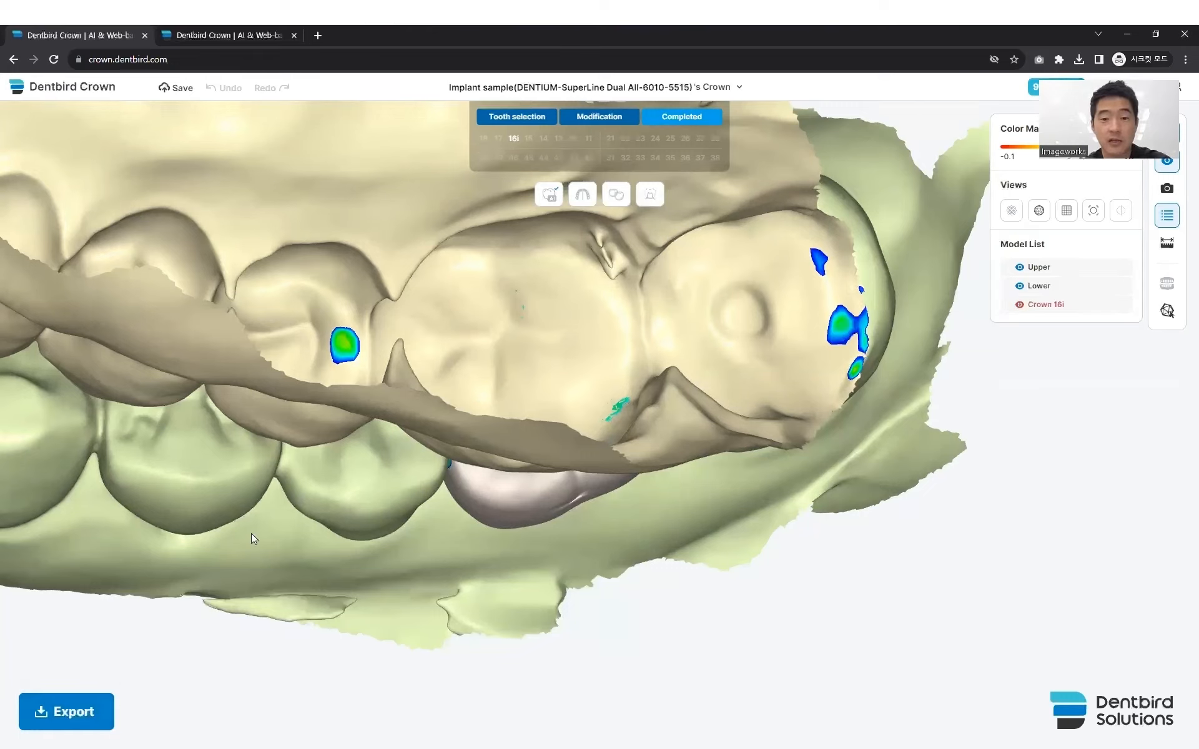
- Hide the lower arch and examine crown 16i with its screw hole and contact areas from the biting side
right_click_drag(495, 542, 494, 505)
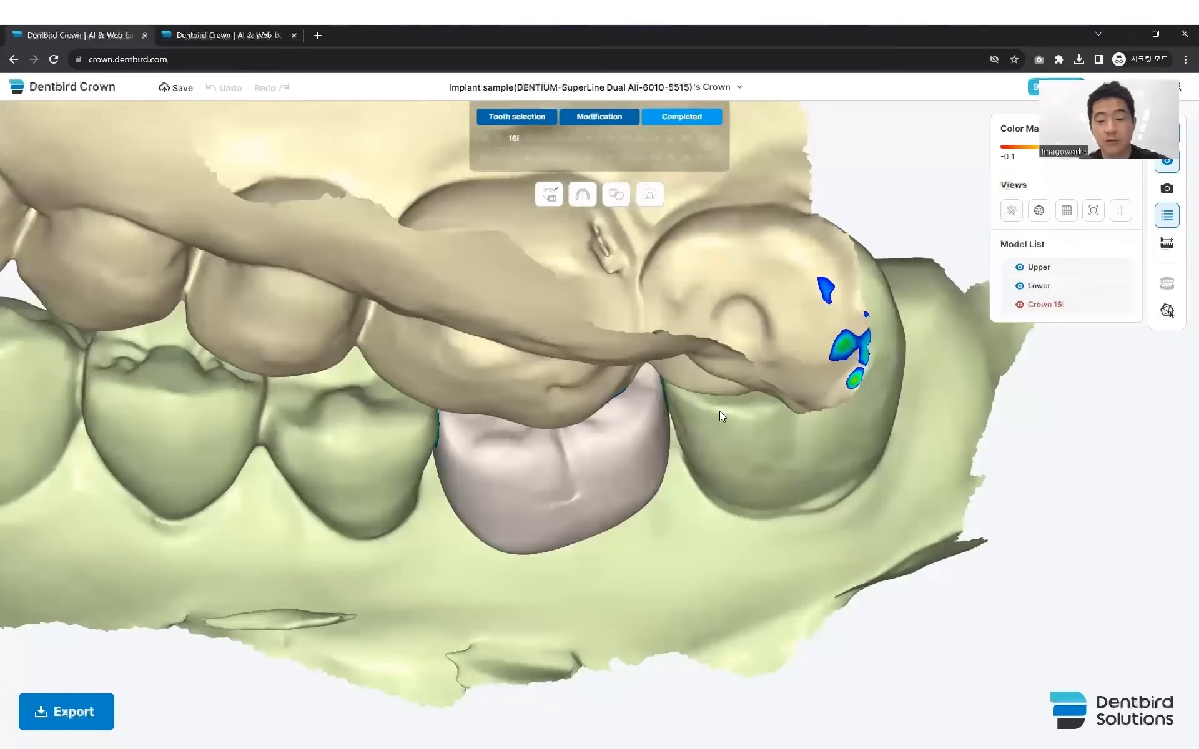
key("2")
right_click_drag(475, 440, 540, 509)
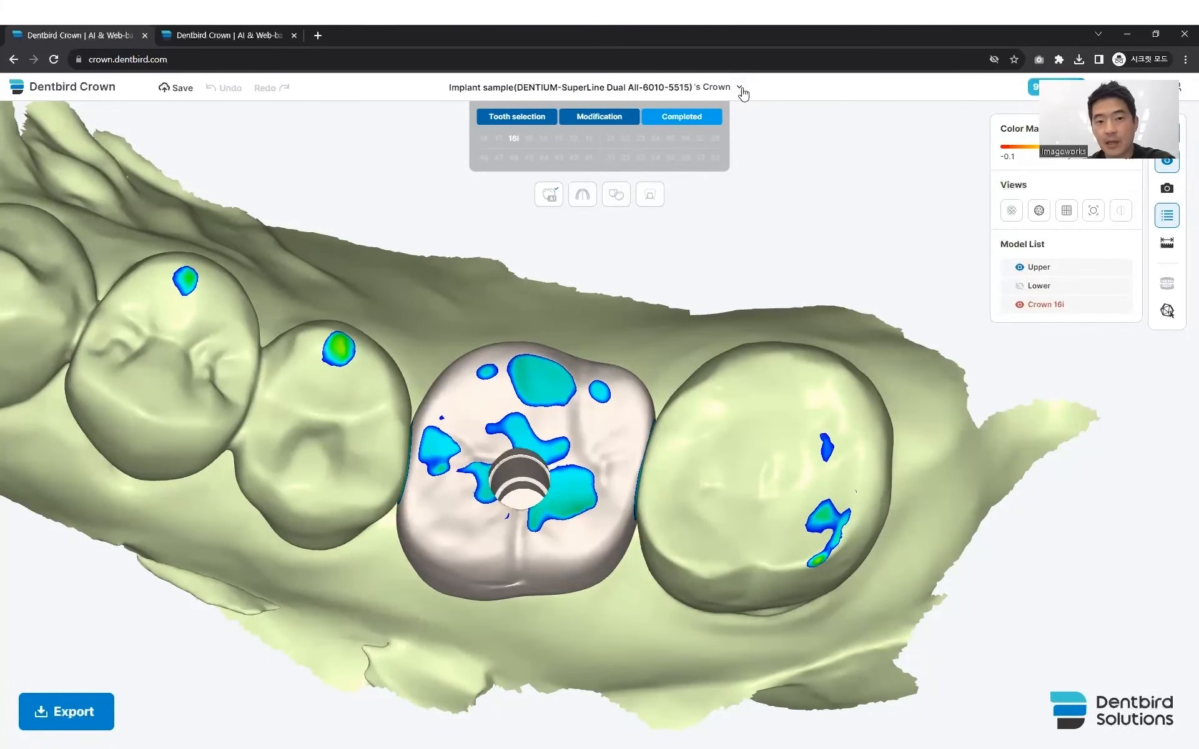
- Save the Implant sample case and start a new untitled case
left_click(176, 87)
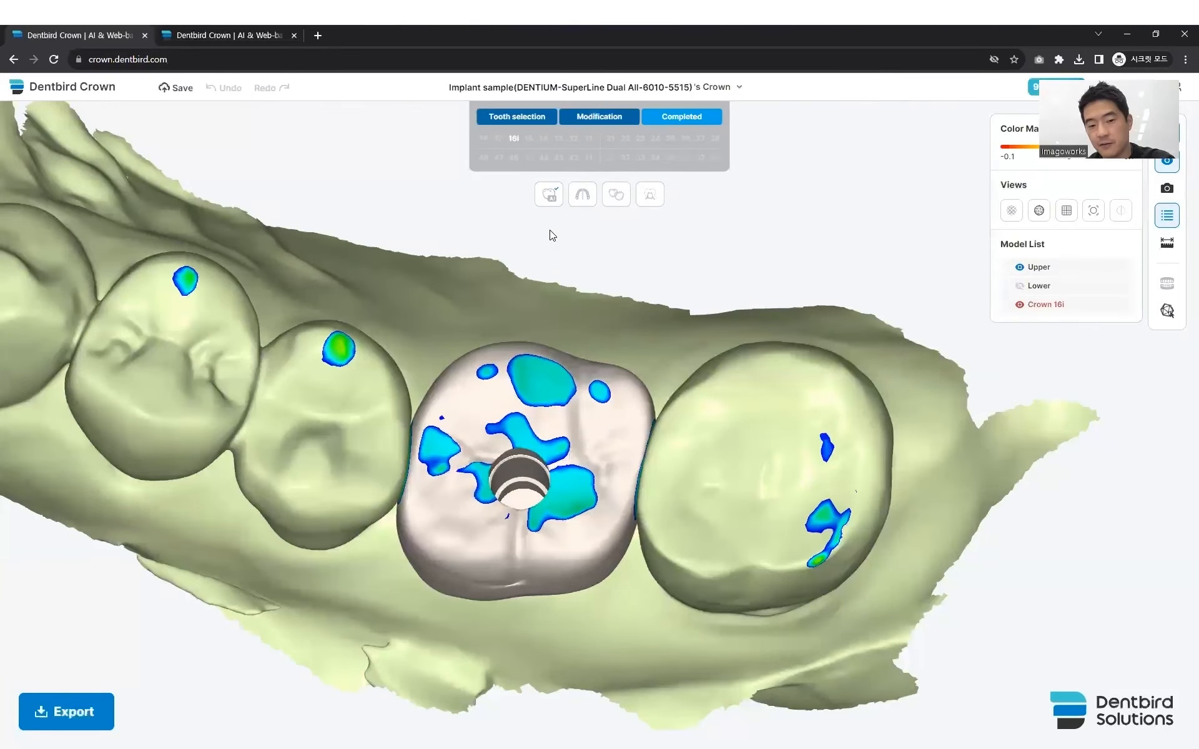
left_click(741, 89)
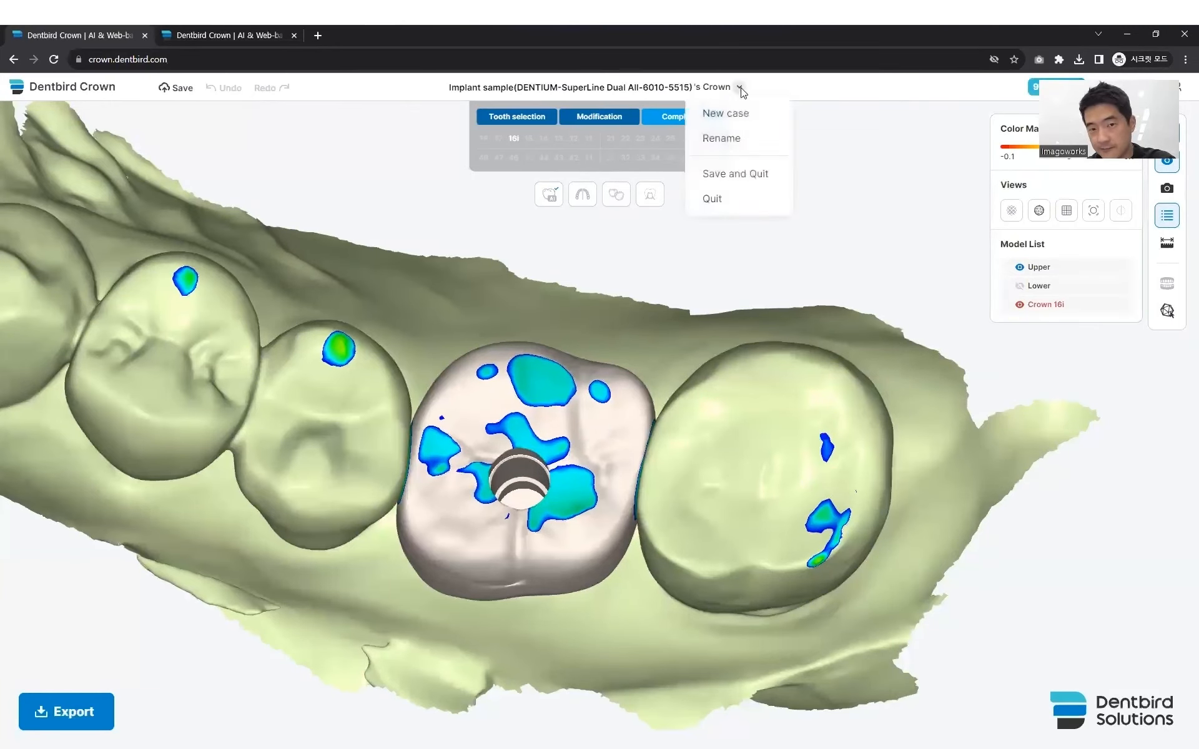
left_click(724, 113)
left_click(661, 134)
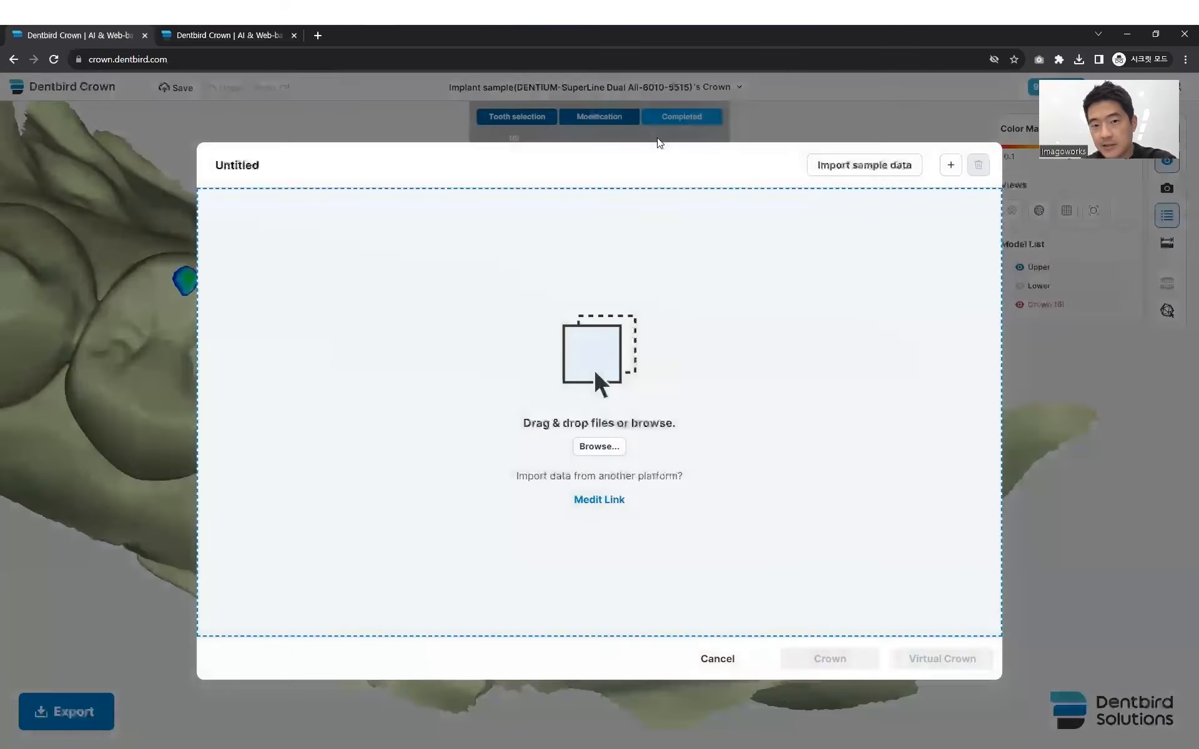
- Import the Virtual sample data, examine the upper arch scan, and open it as a Virtual Crown case
left_click(881, 166)
left_click(776, 400)
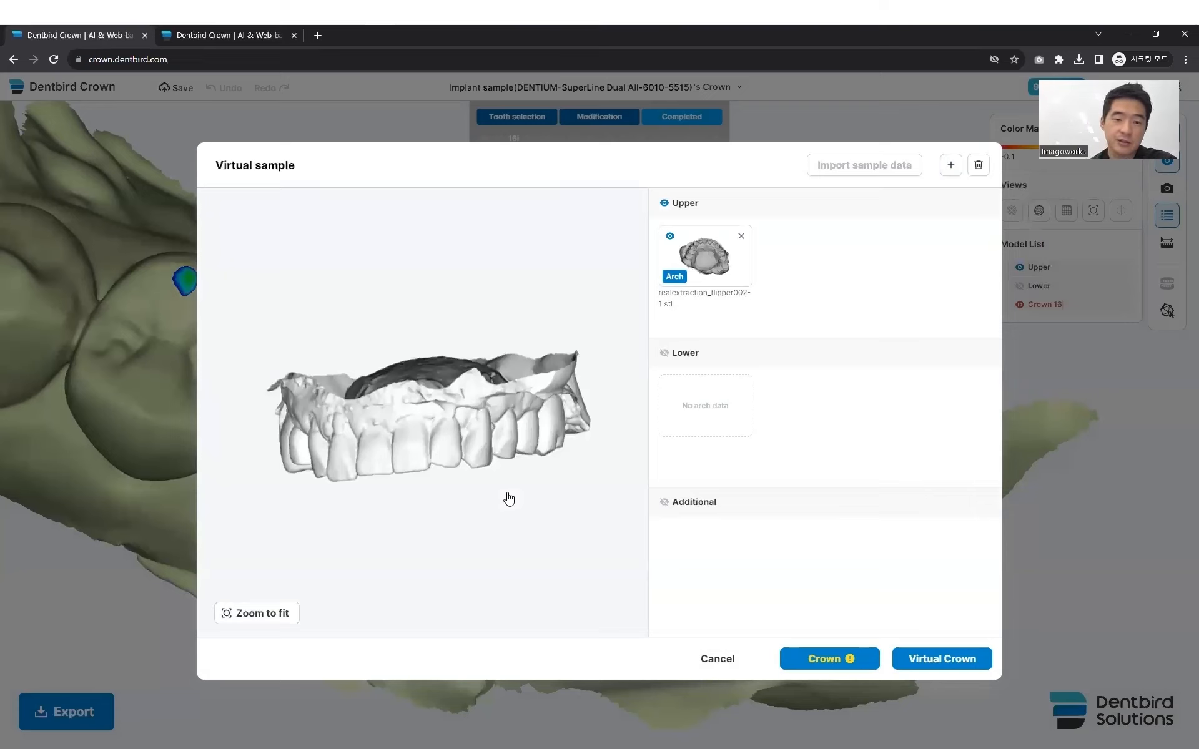
mouse_move(422, 414)
left_mouse_down()
mouse_move(375, 440)
mouse_move(450, 444)
mouse_move(428, 344)
mouse_move(445, 409)
left_mouse_up()
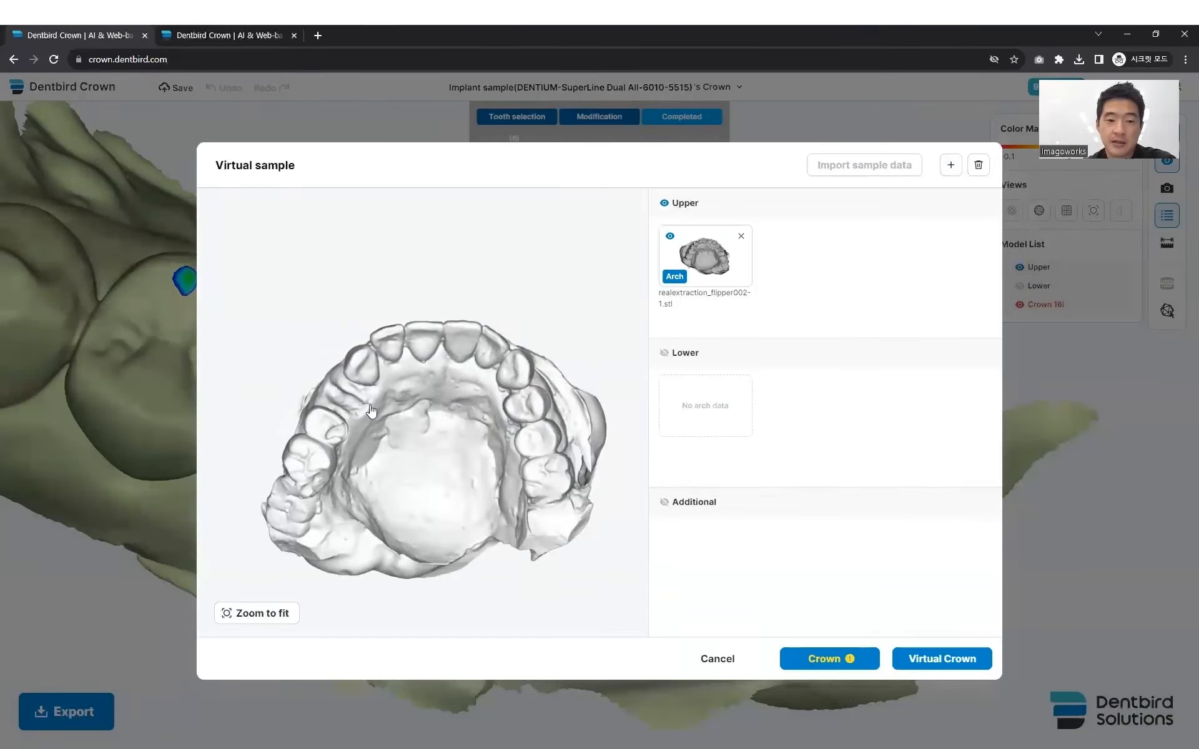
left_click_drag(345, 433, 407, 436)
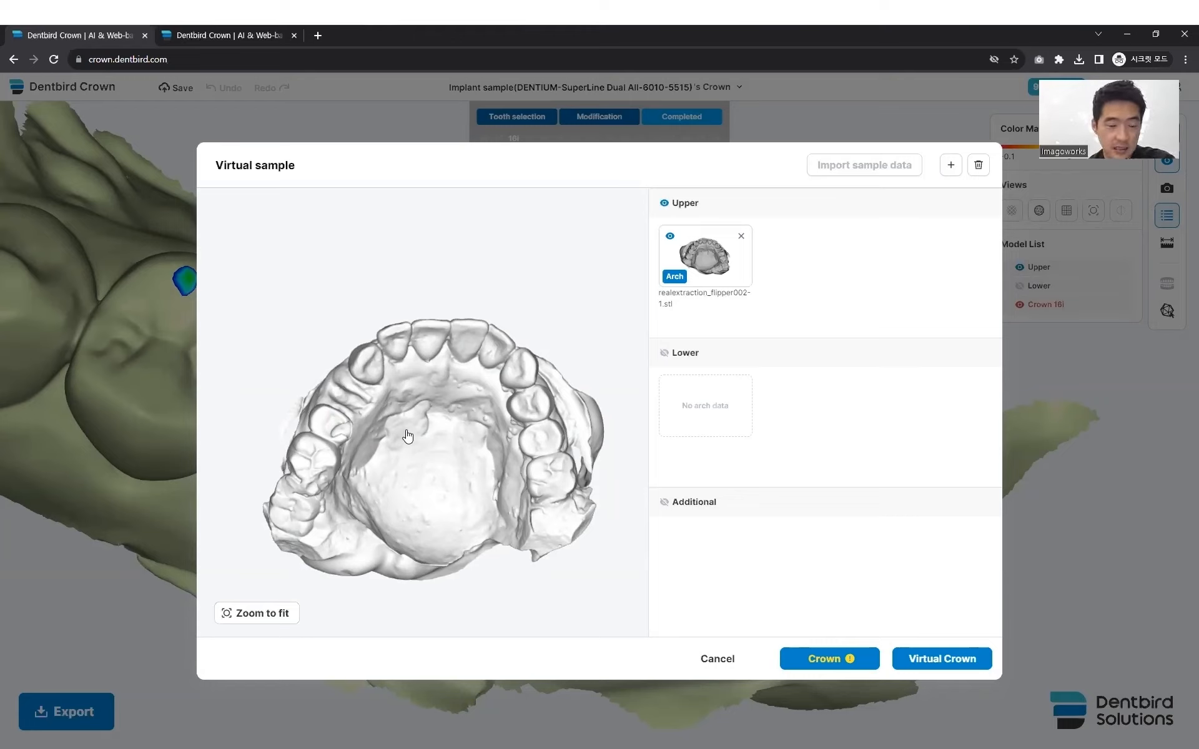
left_click(928, 657)
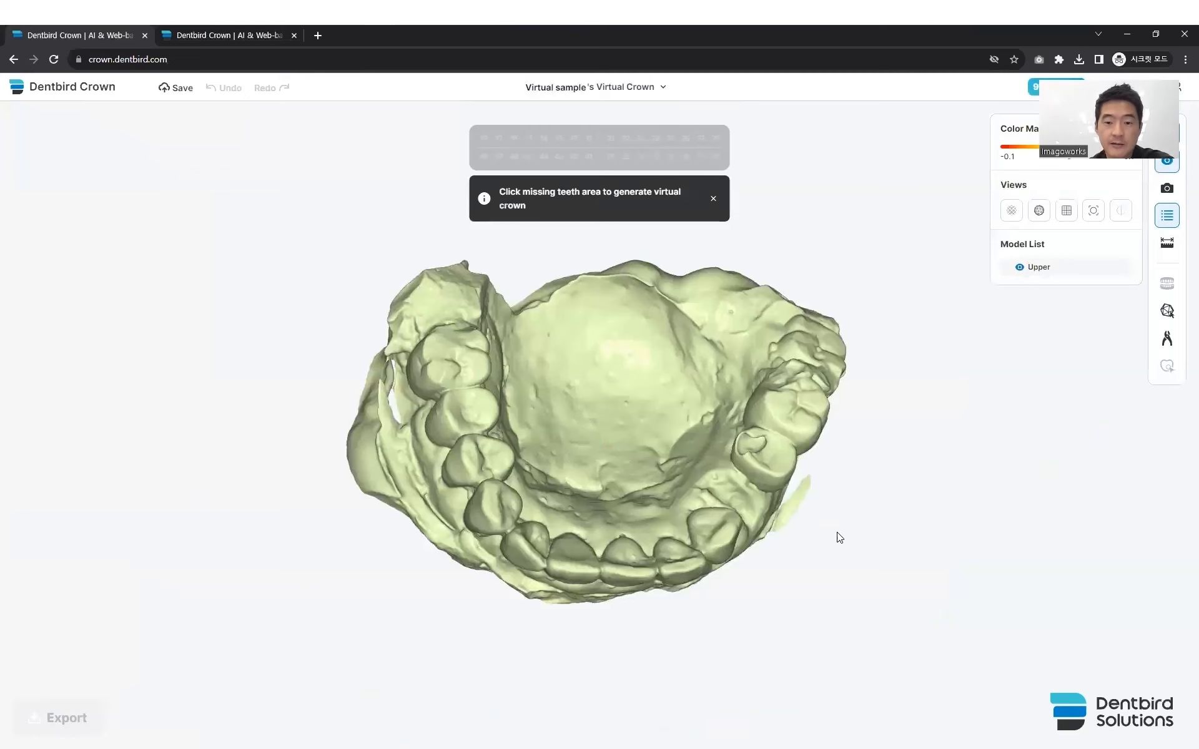
- Generate a virtual crown for tooth 14 in the missing tooth gap, with the insertion direction set to the current view
scroll(692, 521, "up", 5)
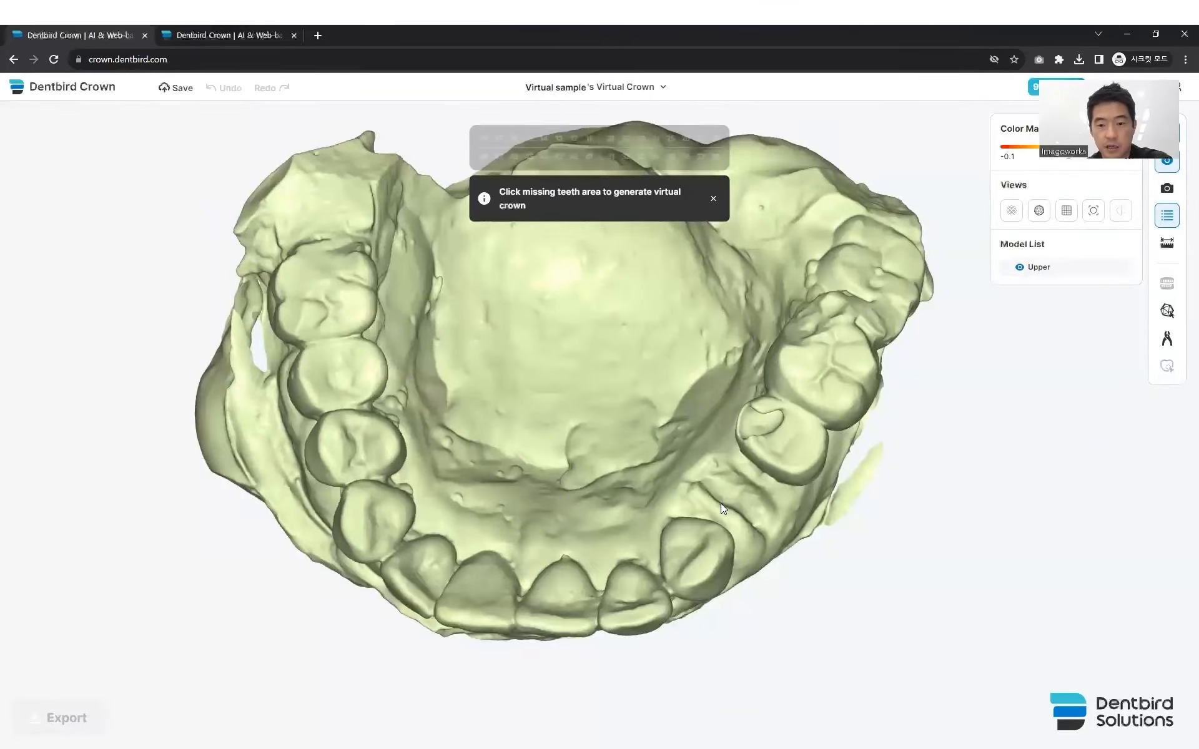
right_click_drag(720, 503, 718, 508)
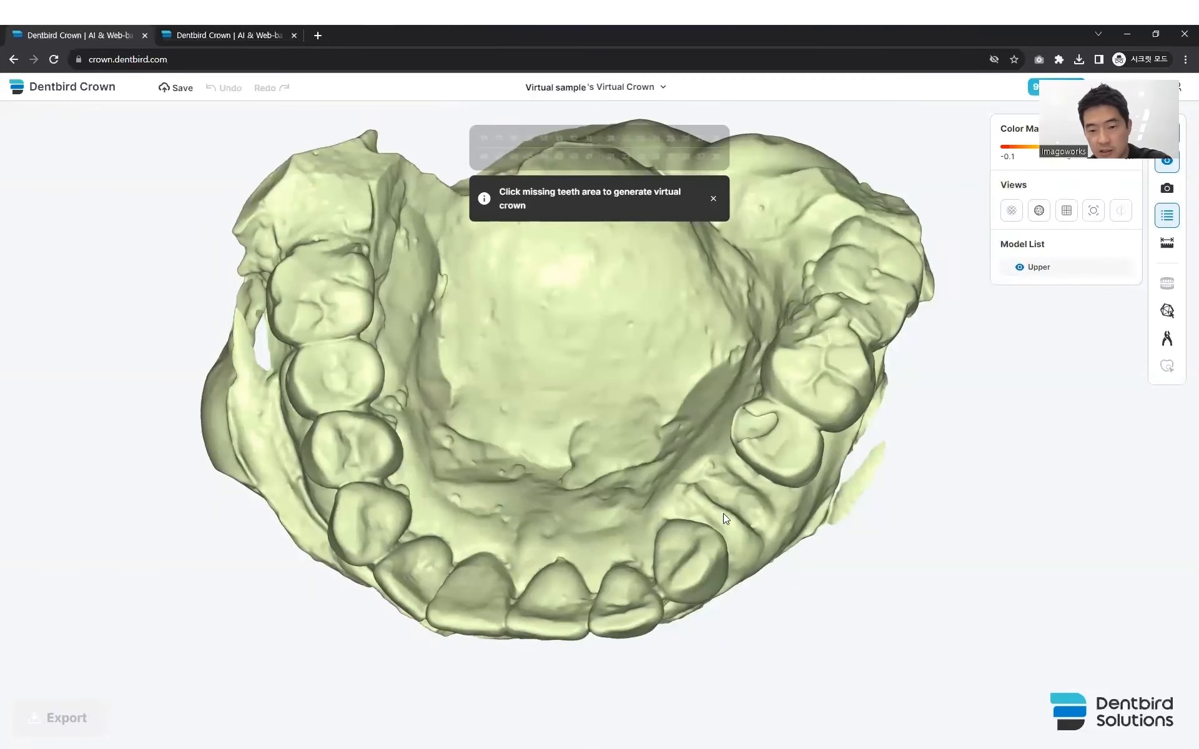
left_click(731, 508)
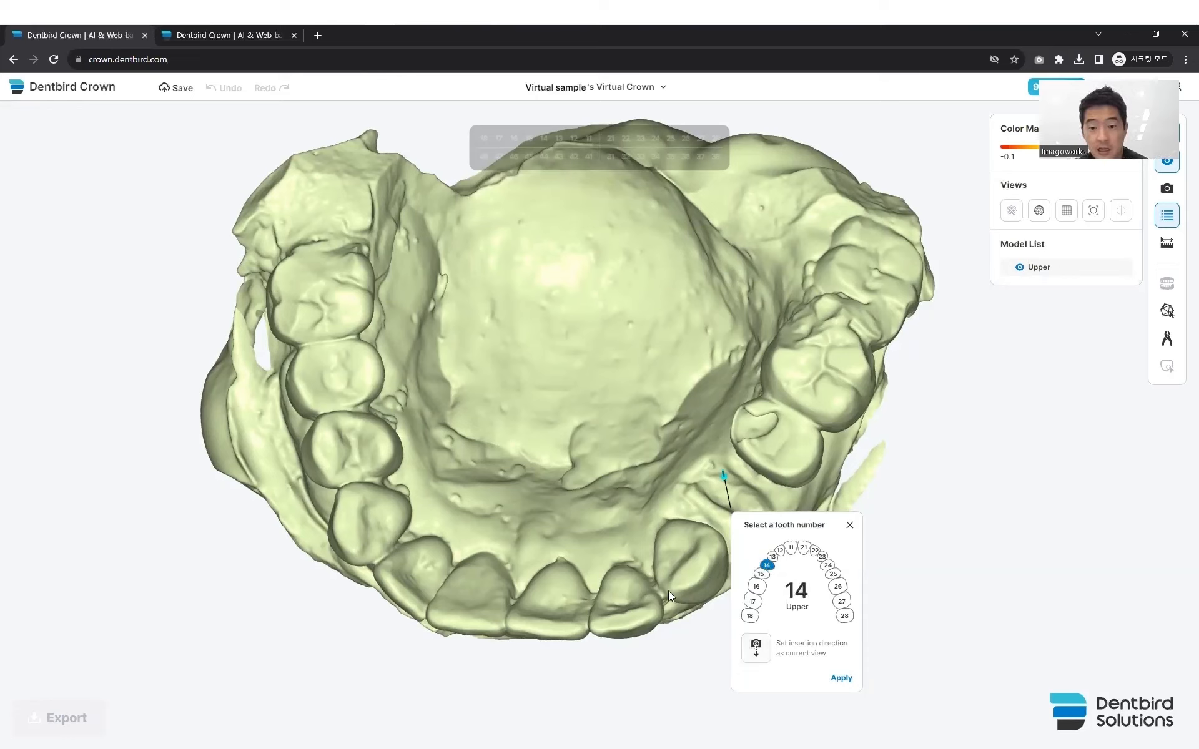
right_click_drag(677, 580, 672, 580)
left_click(756, 650)
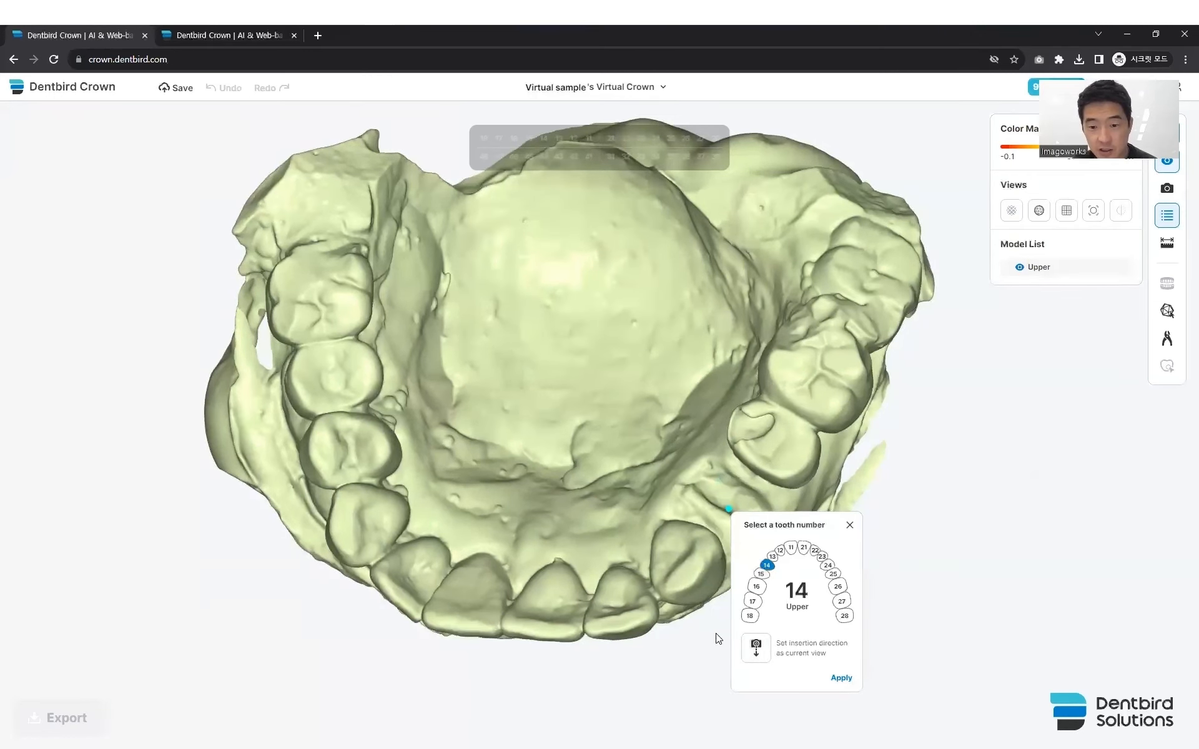
left_click(815, 670)
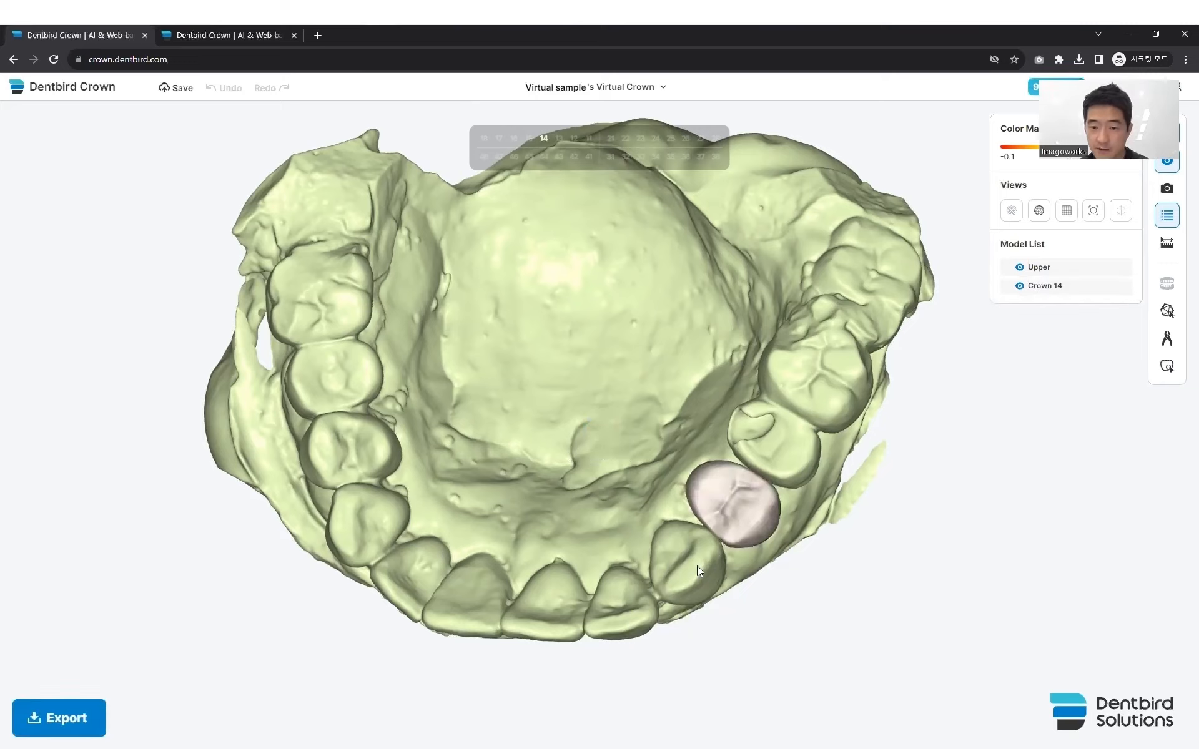
- Examine virtual crown 14 and its neighbouring teeth from the front of the upper arch
left_click_drag(700, 579, 700, 536)
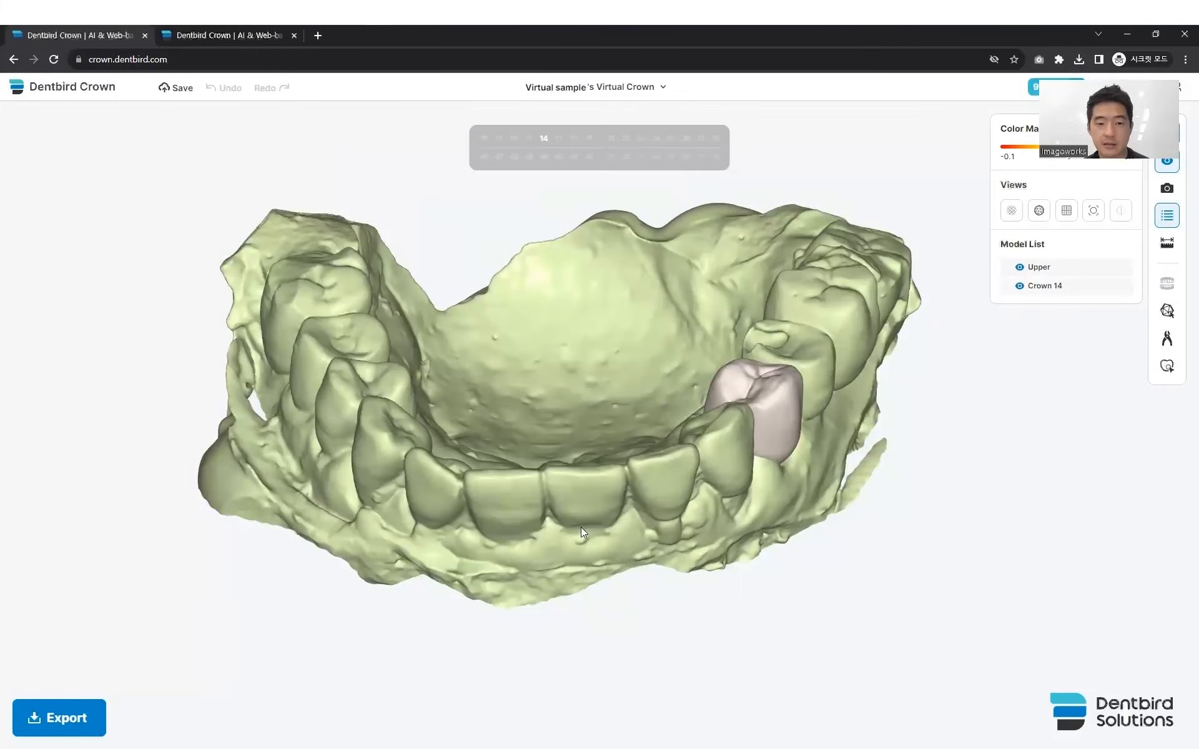
left_click_drag(601, 526, 565, 467)
scroll(556, 550, "up", 3)
middle_click_drag(550, 535, 576, 540)
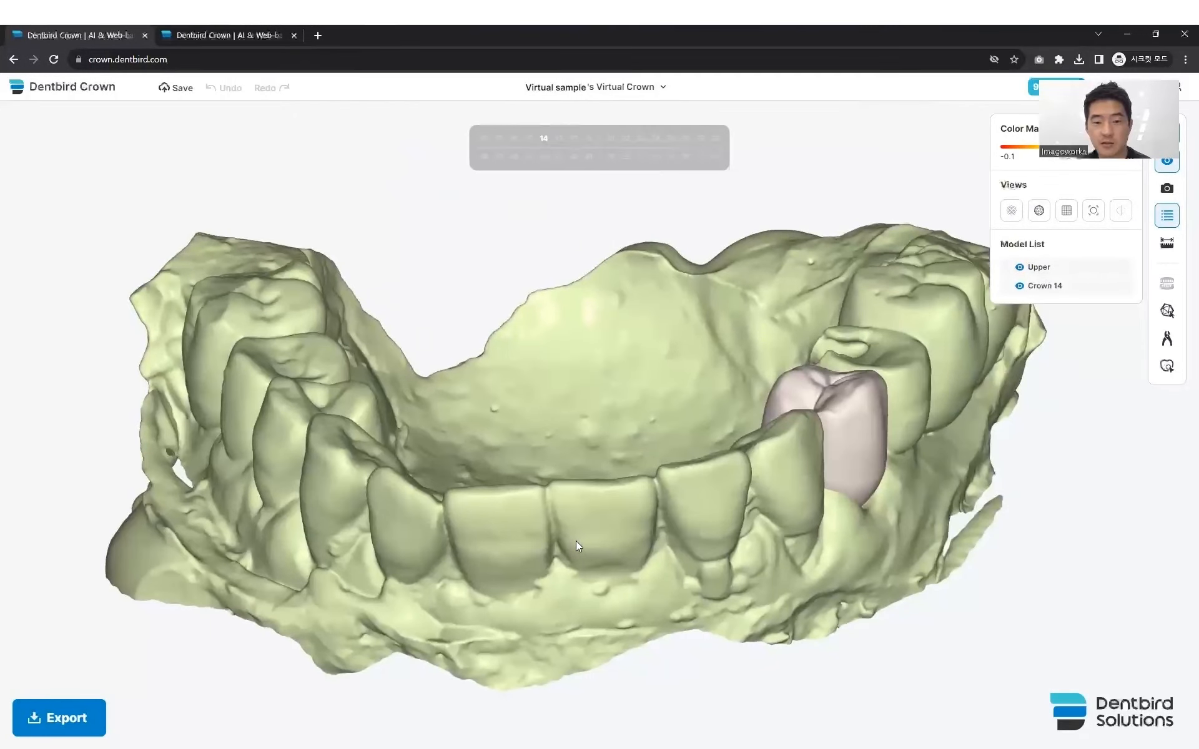
right_click_drag(584, 523, 576, 533)
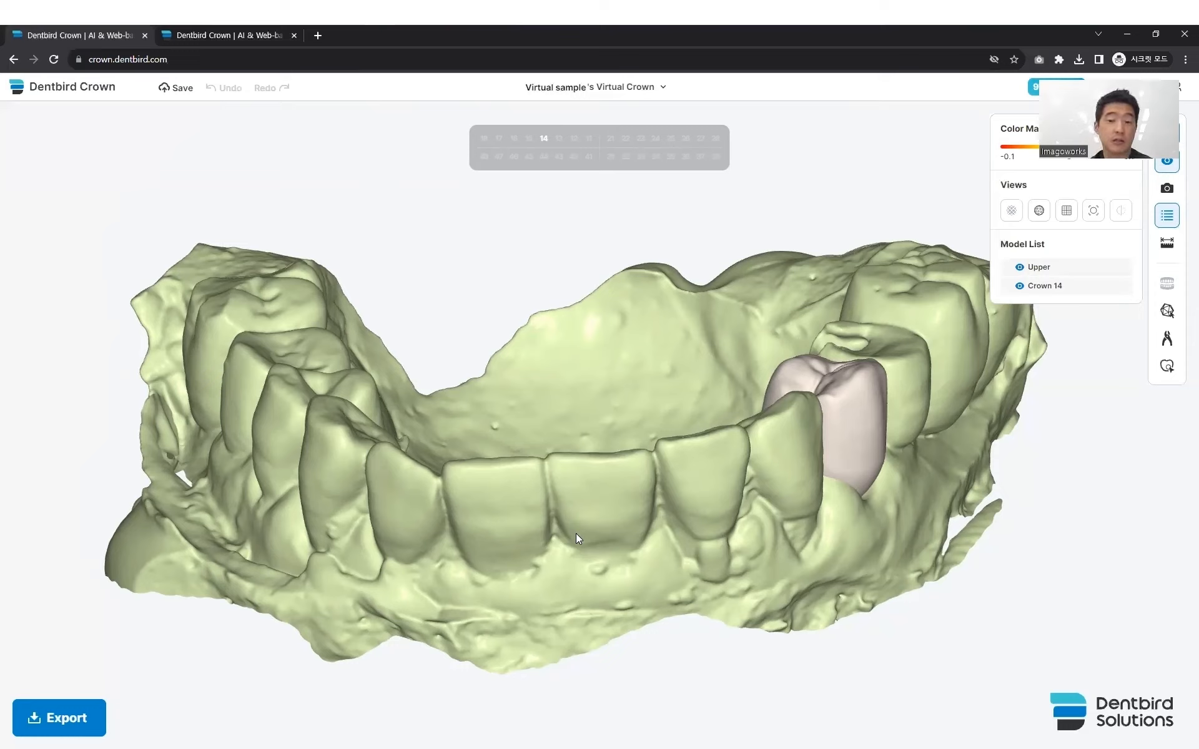
mouse_move(494, 569)
right_mouse_down()
mouse_move(559, 531)
mouse_move(478, 584)
right_mouse_up()
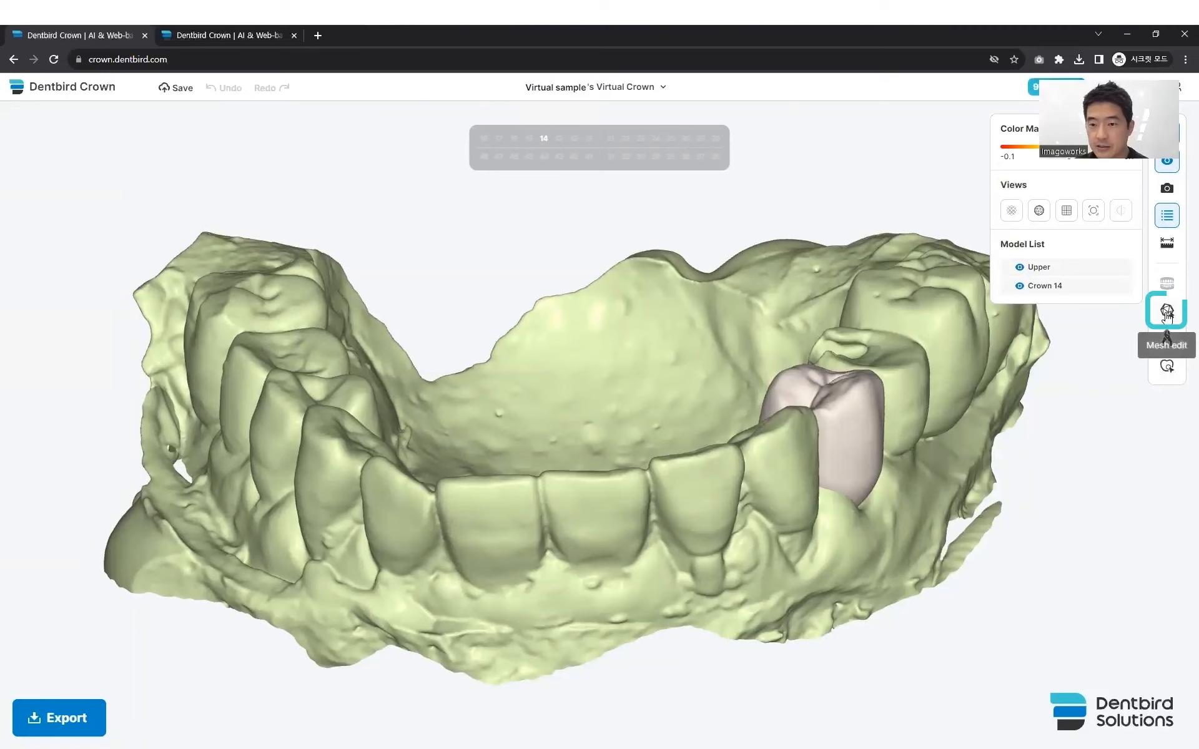
- In Mesh Edit, brush over the excess gum border of the arch on the side opposite crown 14 and trim it
left_click(1168, 312)
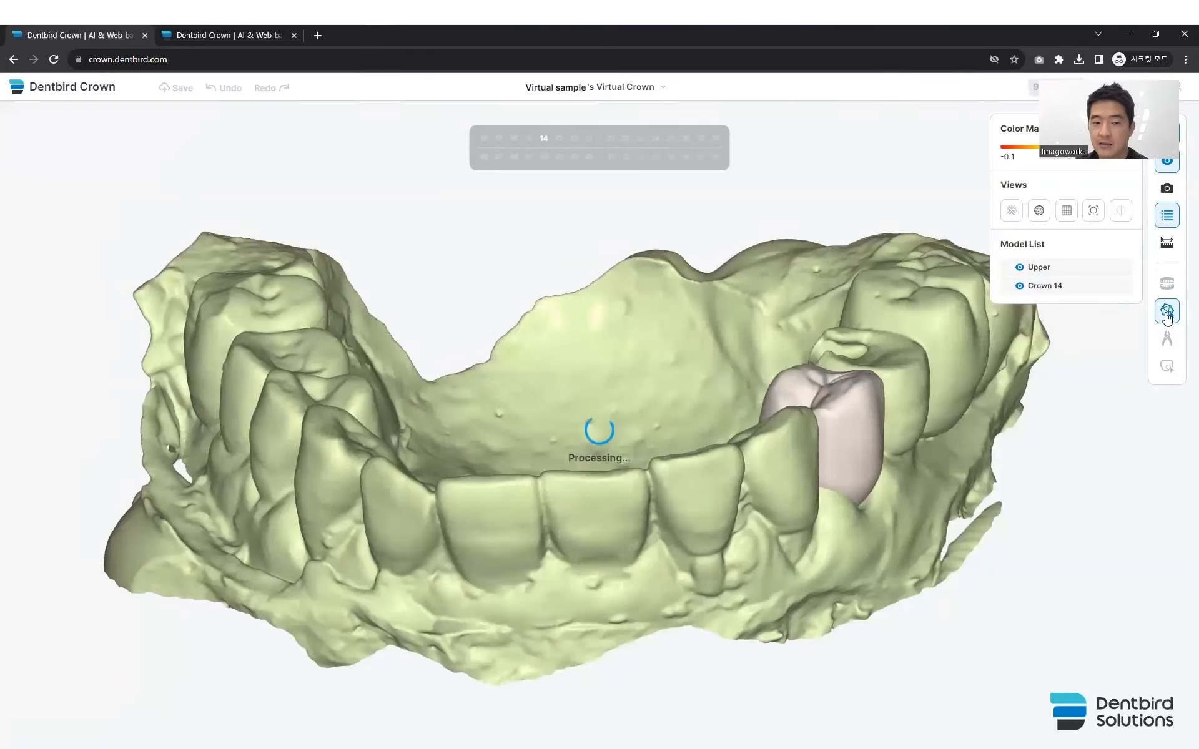
right_click_drag(635, 421, 605, 423)
middle_click_drag(603, 423, 683, 365)
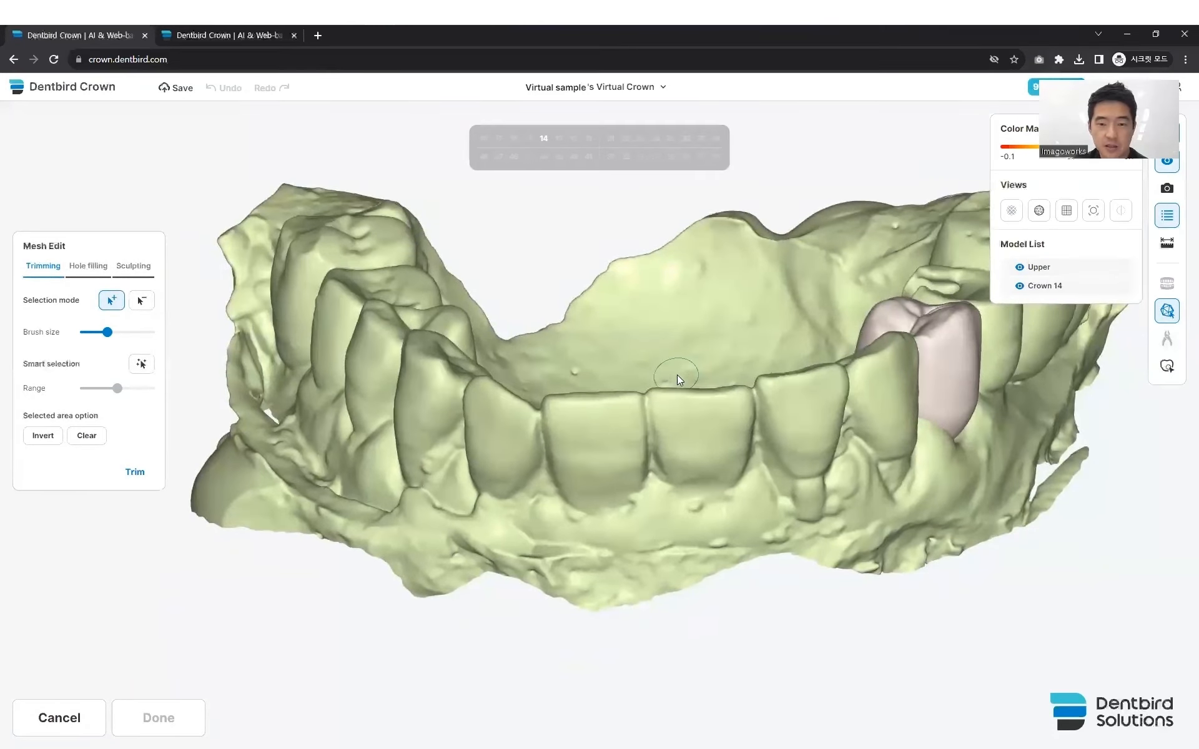
right_click_drag(678, 372, 677, 363)
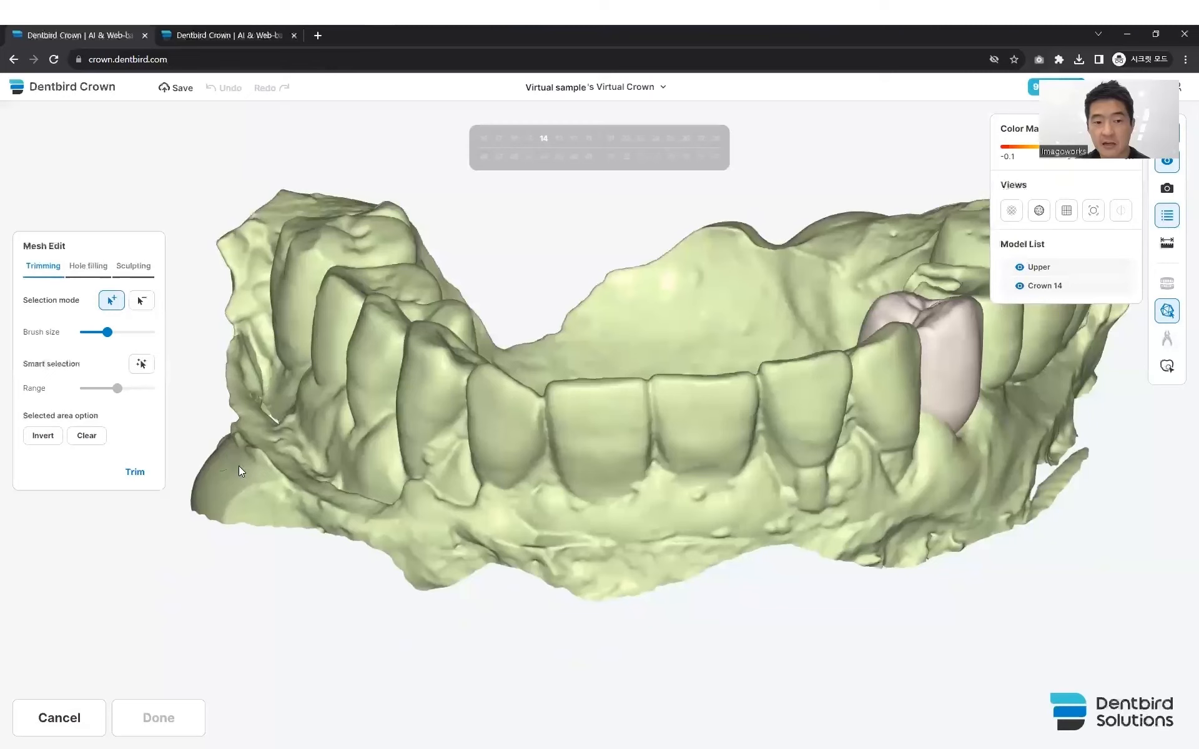
left_click_drag(219, 498, 382, 542)
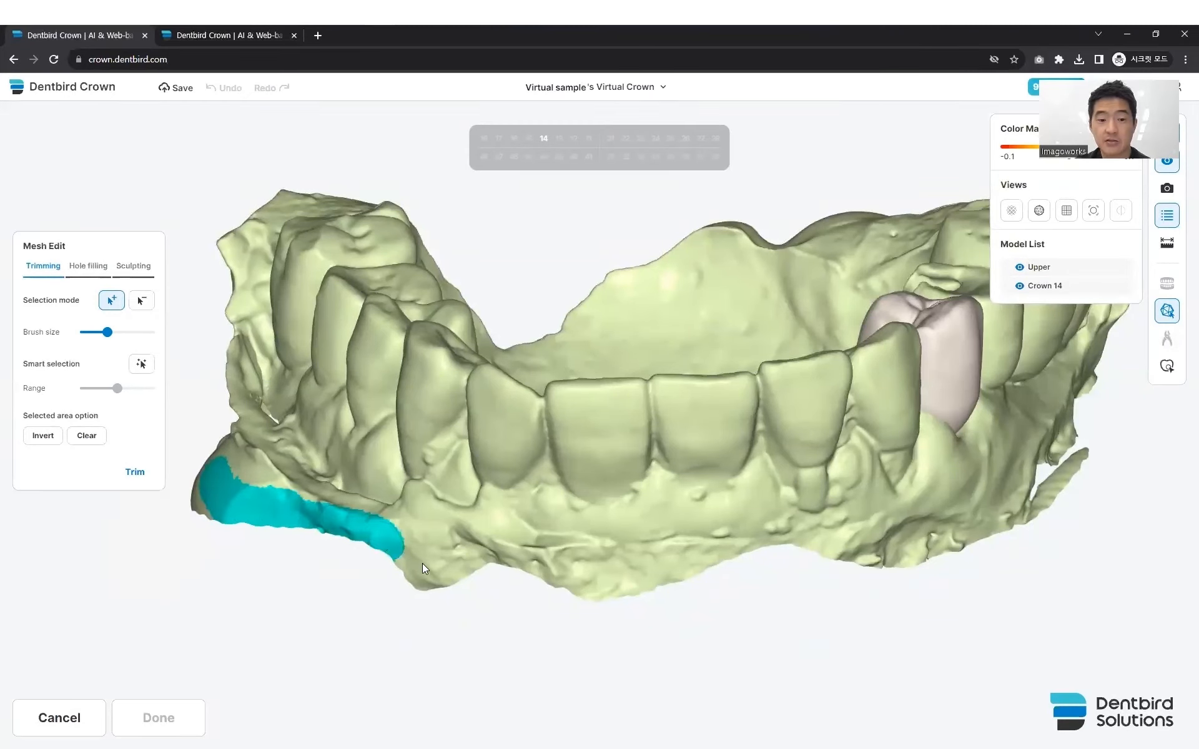
mouse_move(443, 580)
left_mouse_down()
mouse_move(434, 592)
mouse_move(413, 581)
left_mouse_up()
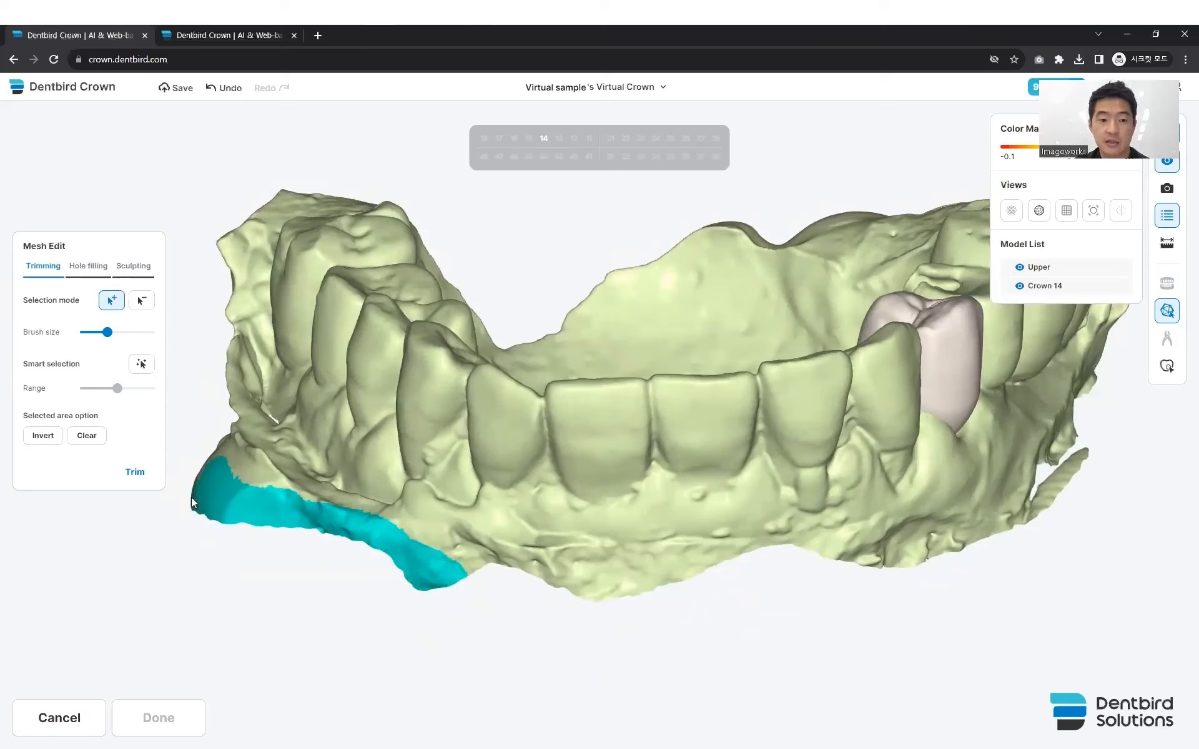
left_click(133, 471)
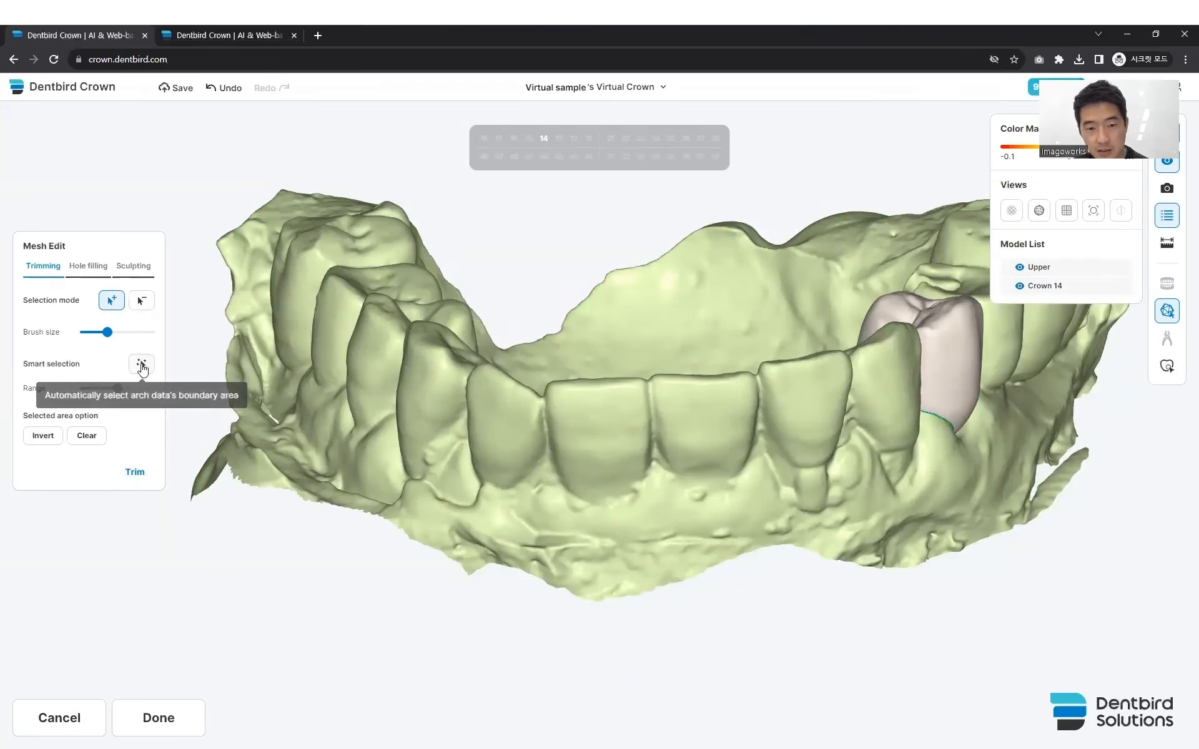
- Smart-select the arch's boundary area, increase the selection range, and trim the selected area away
left_click(142, 368)
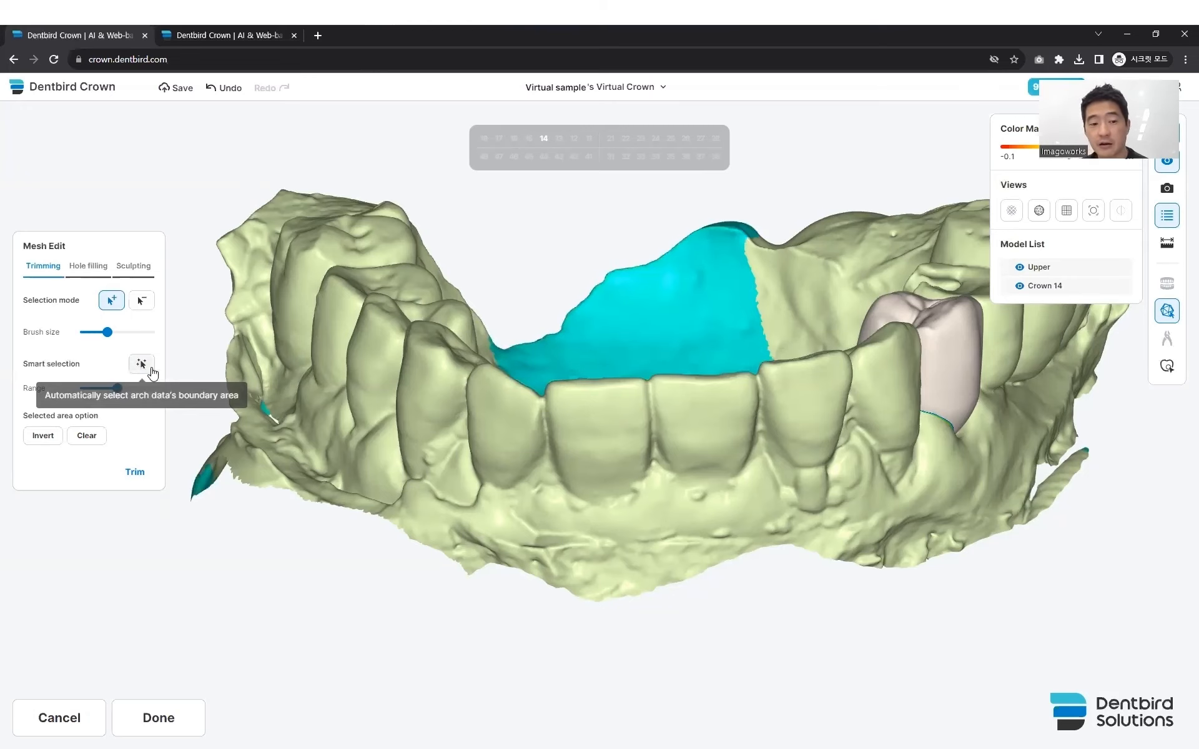
mouse_move(505, 411)
right_mouse_down()
mouse_move(482, 471)
mouse_move(511, 388)
right_mouse_up()
left_click_drag(117, 389, 132, 392)
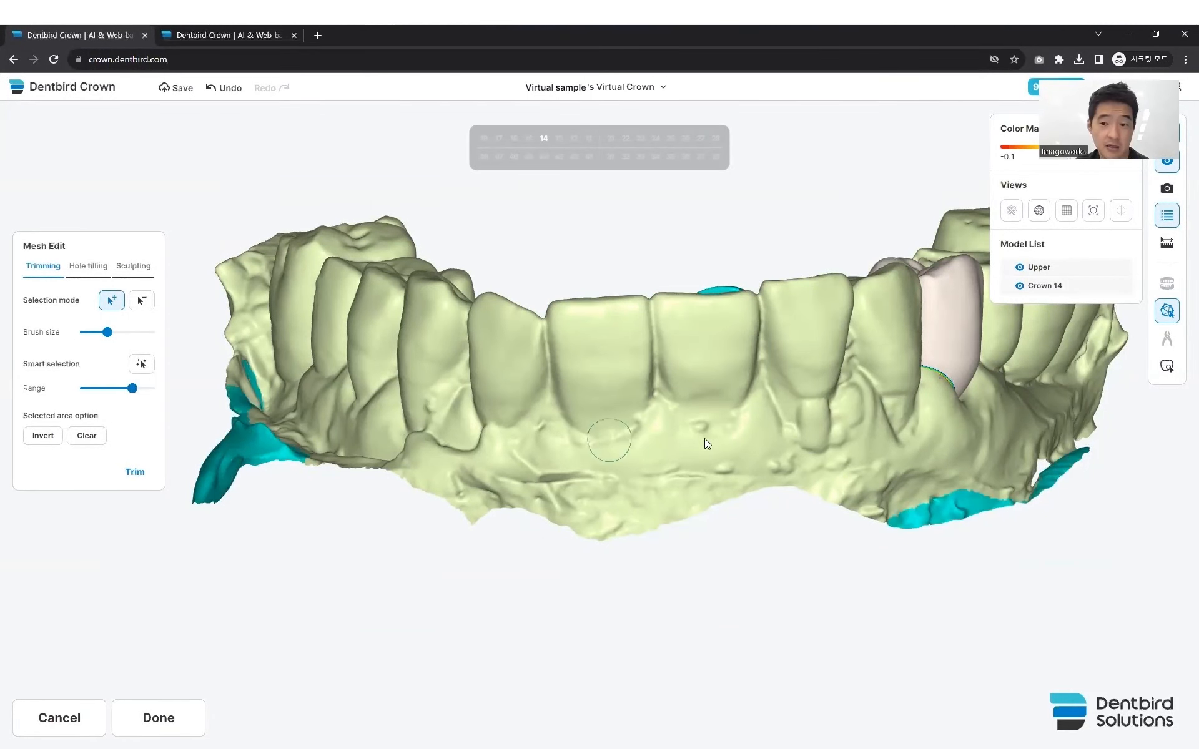
left_click(133, 473)
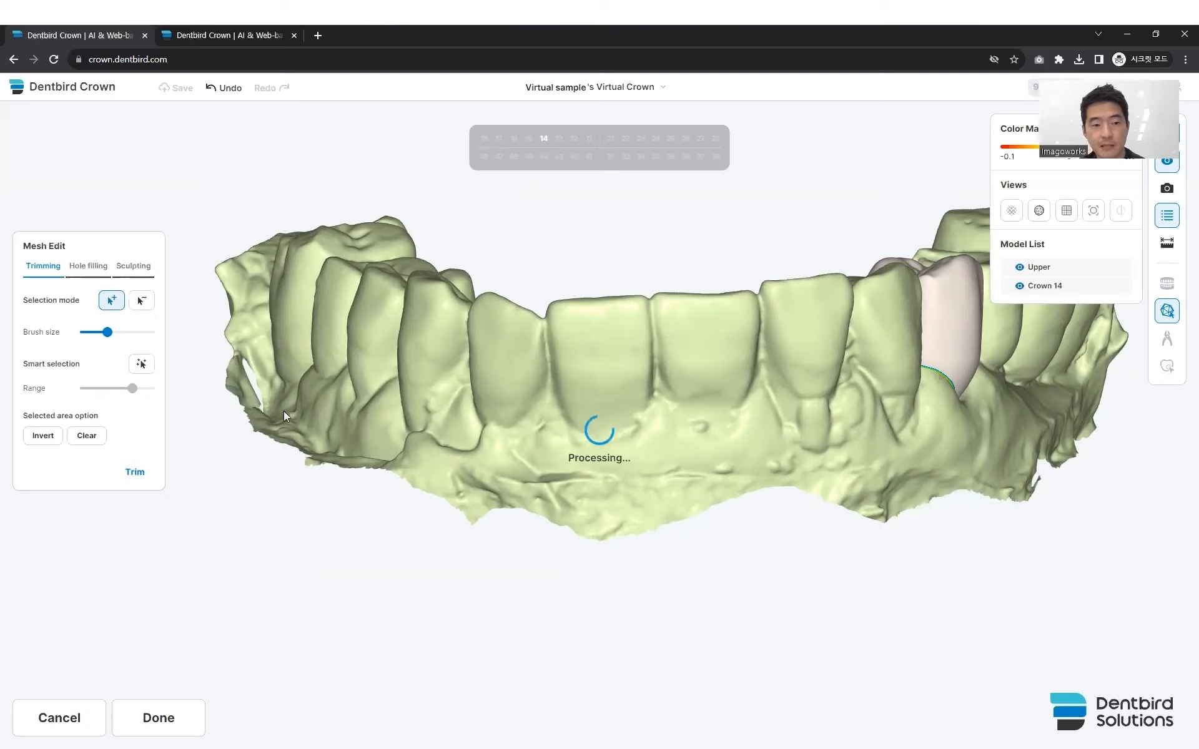
right_click_drag(605, 435, 637, 446)
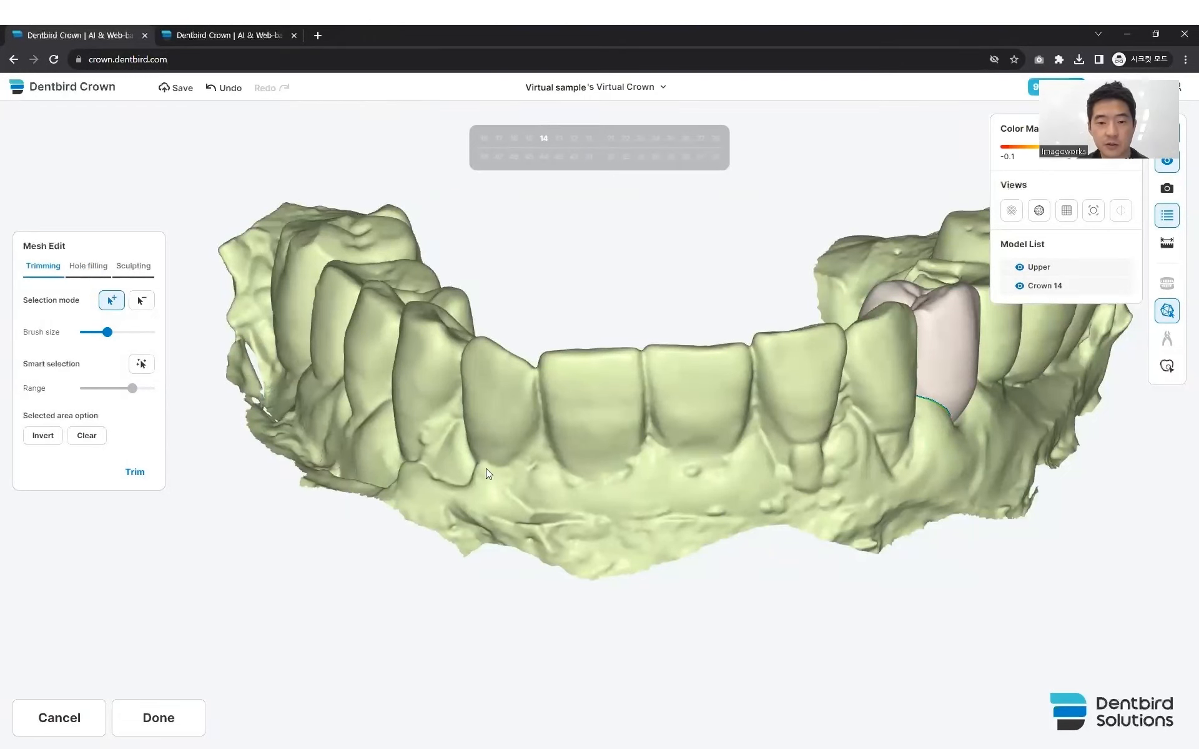
- Mark one round spot on the front face of each of teeth 22, 21 and 11 and trim them into holes
right_click_drag(560, 458, 550, 460)
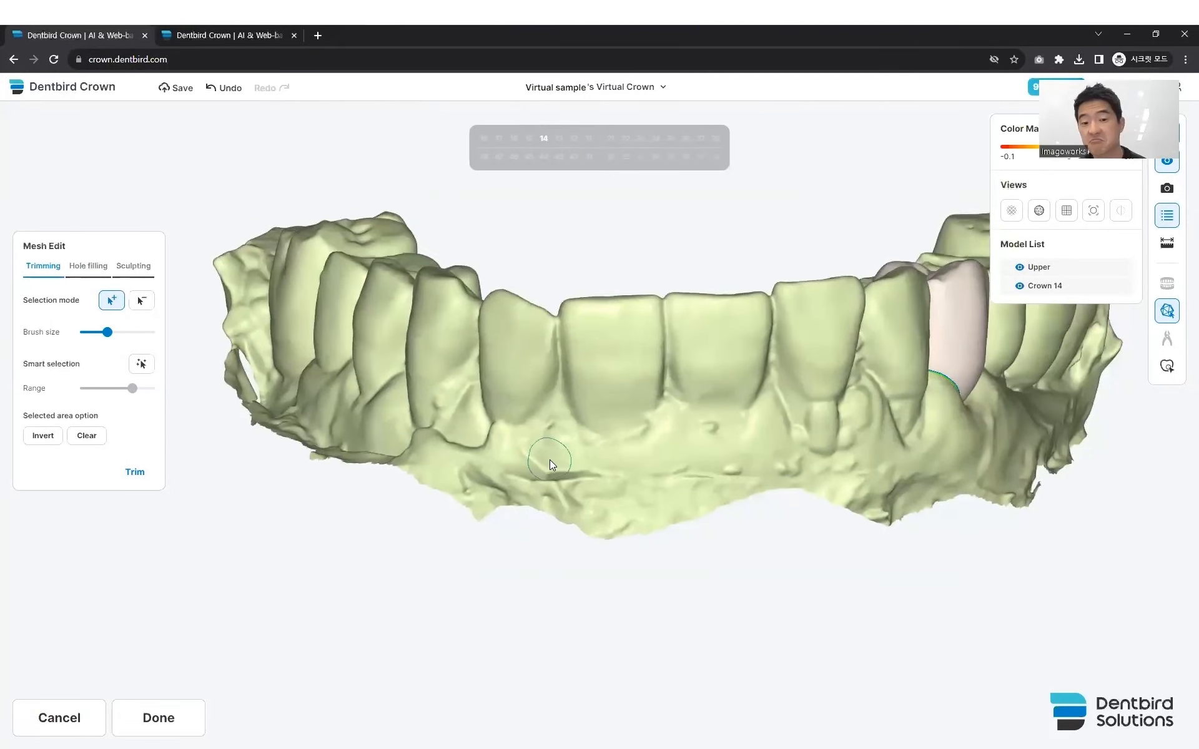
left_click(515, 374)
left_click(603, 371)
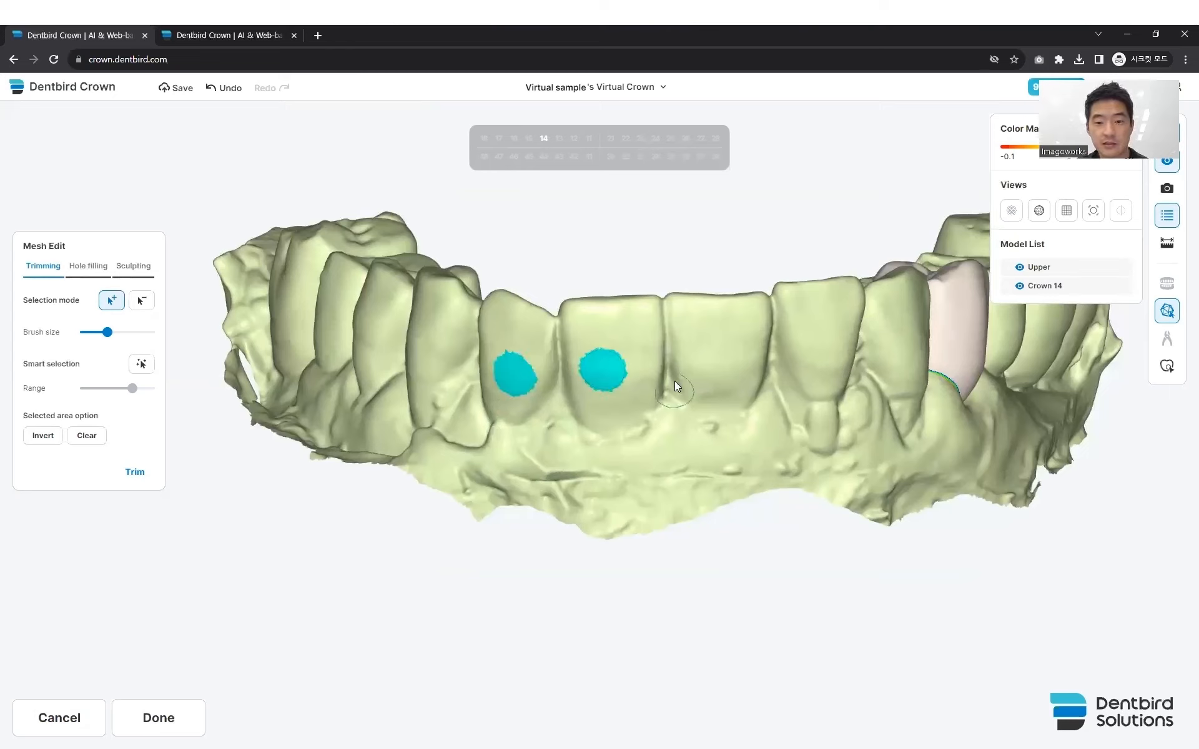
left_click(705, 361)
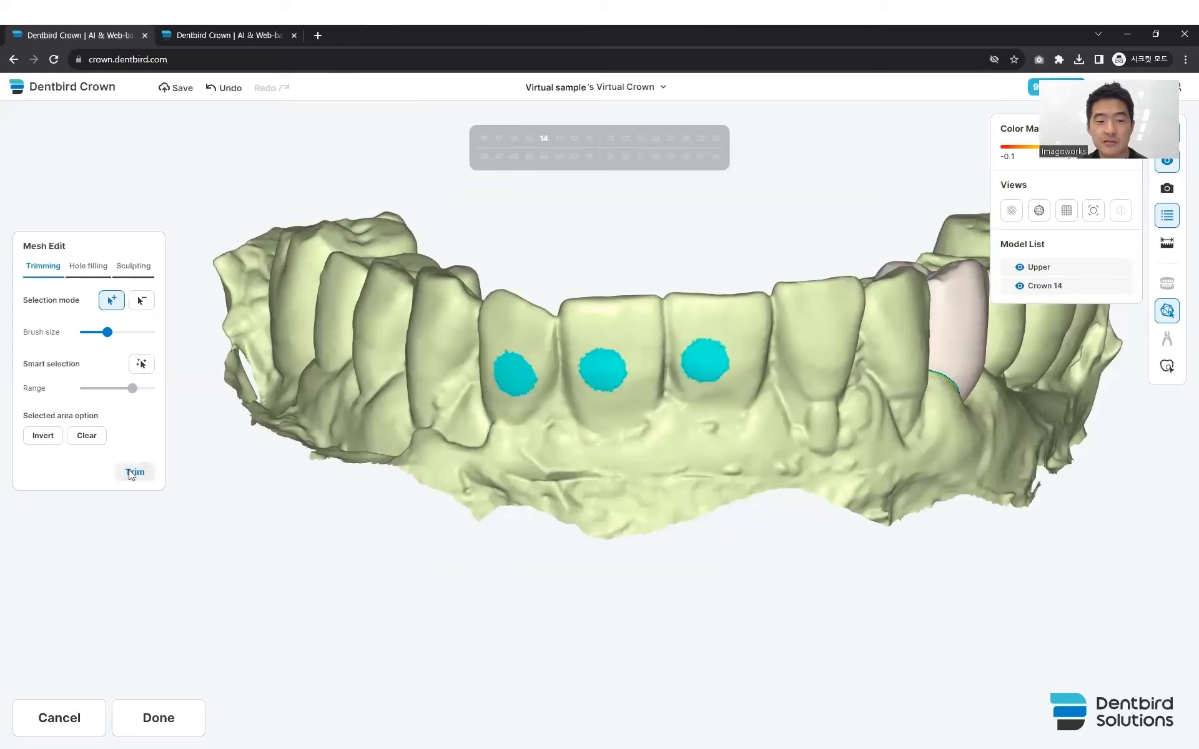
left_click(134, 472)
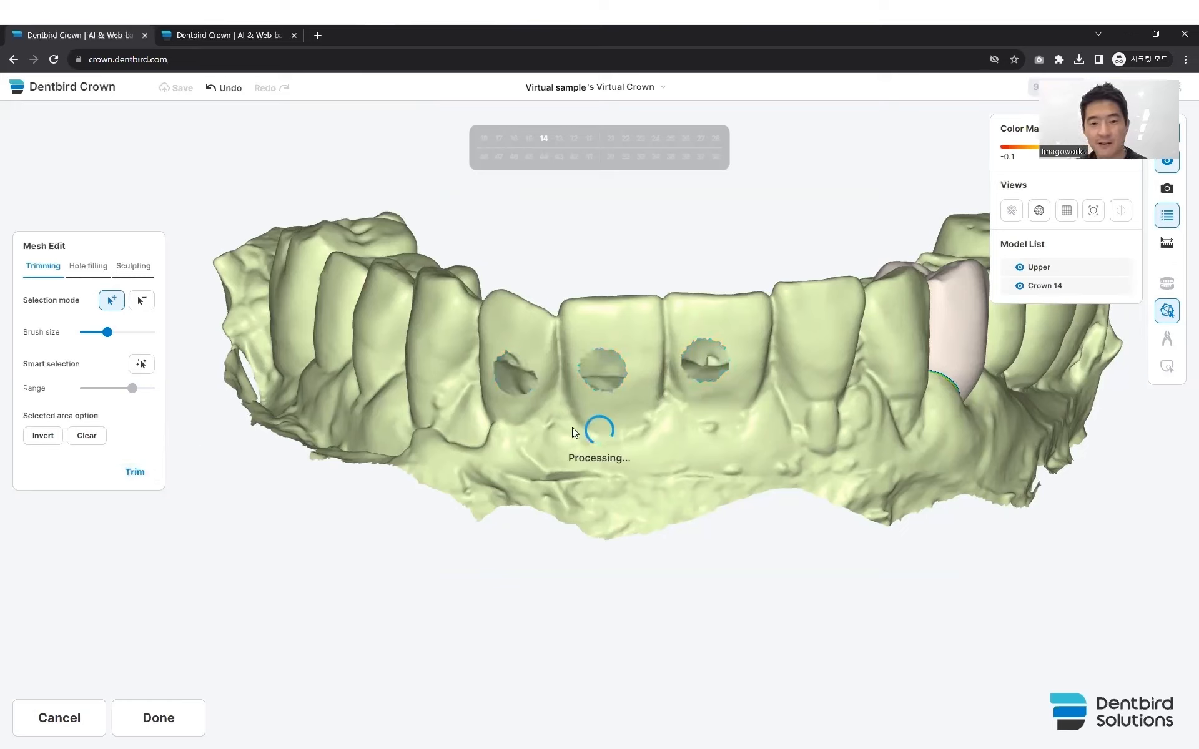
right_click_drag(590, 461, 583, 499)
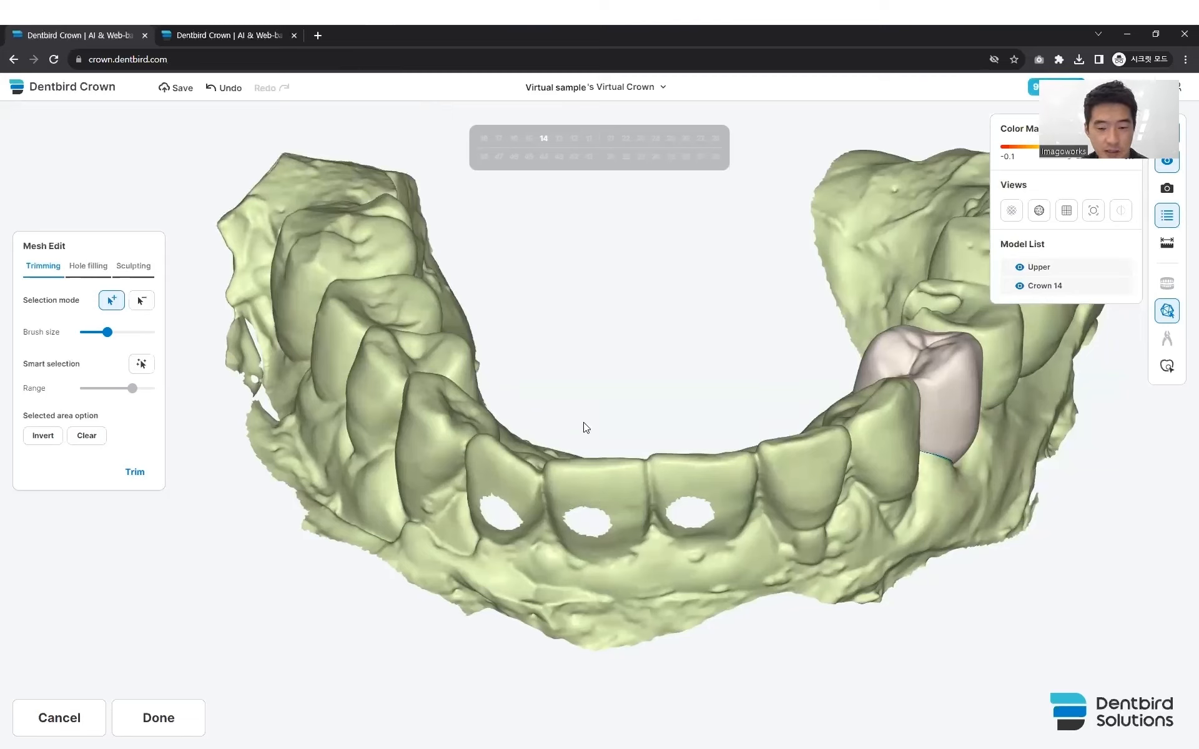
- Fill the three detected holes in the front teeth and finish the mesh editing
left_click(88, 268)
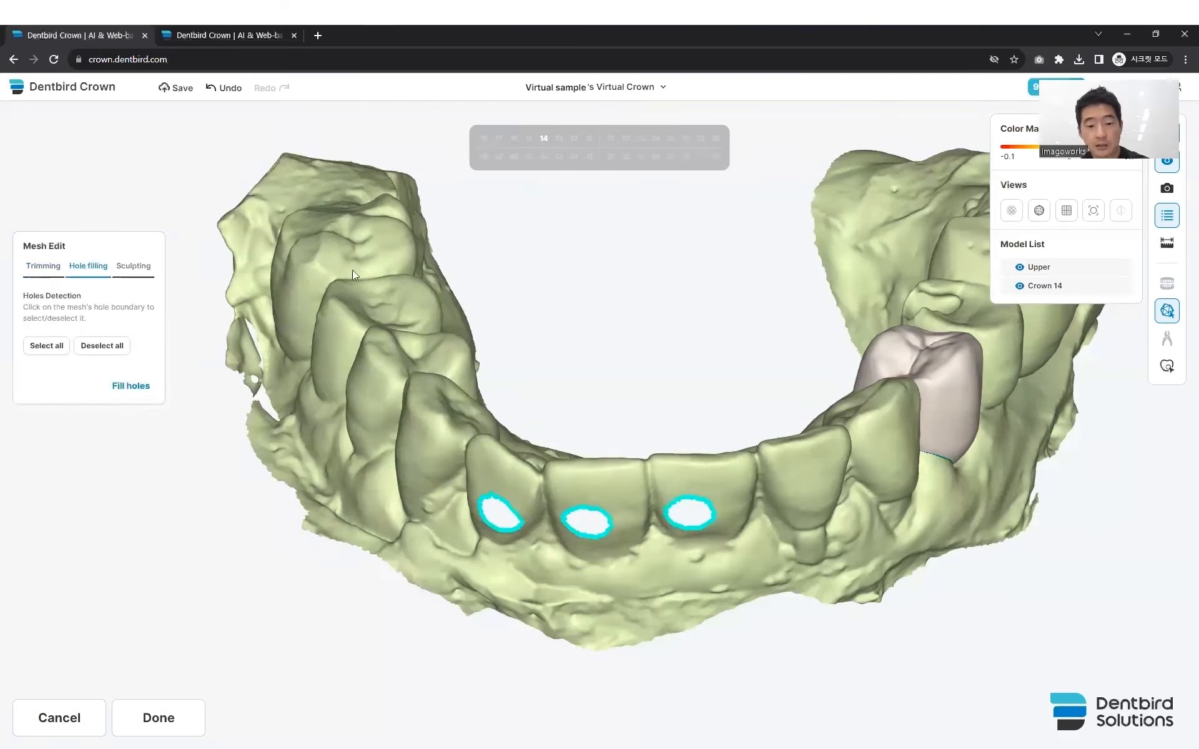
right_click_drag(601, 575, 620, 520)
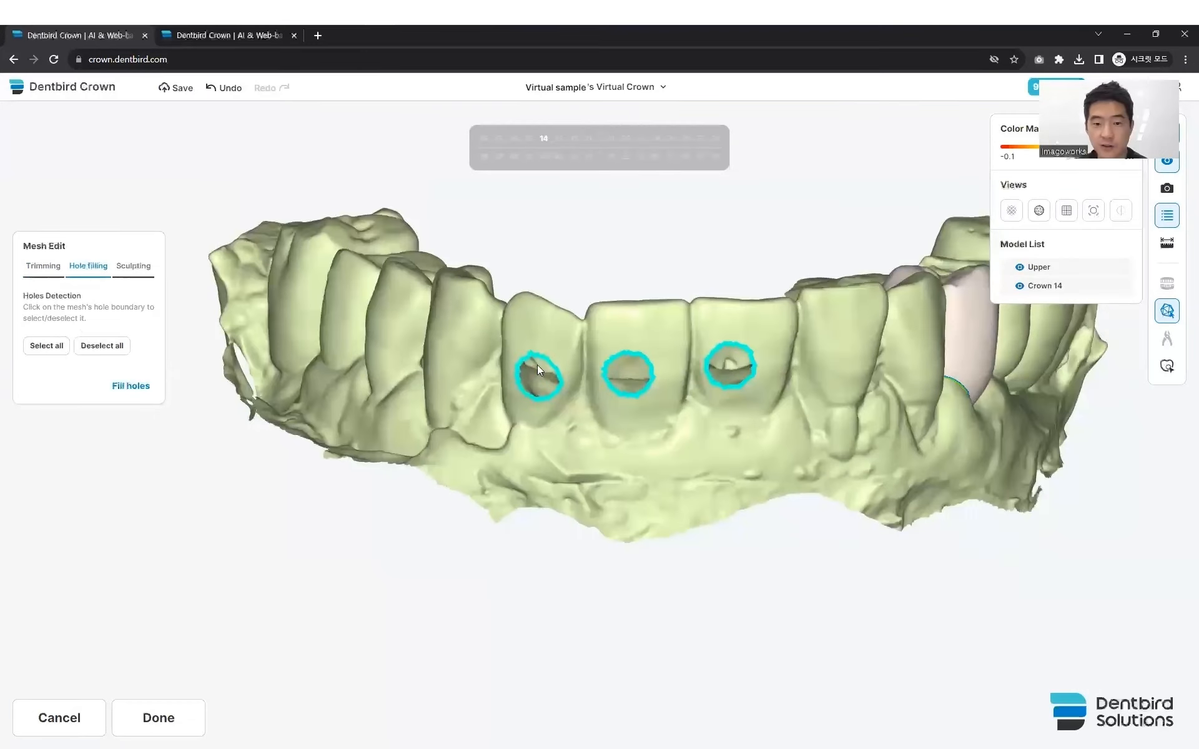
right_click_drag(662, 388, 615, 372)
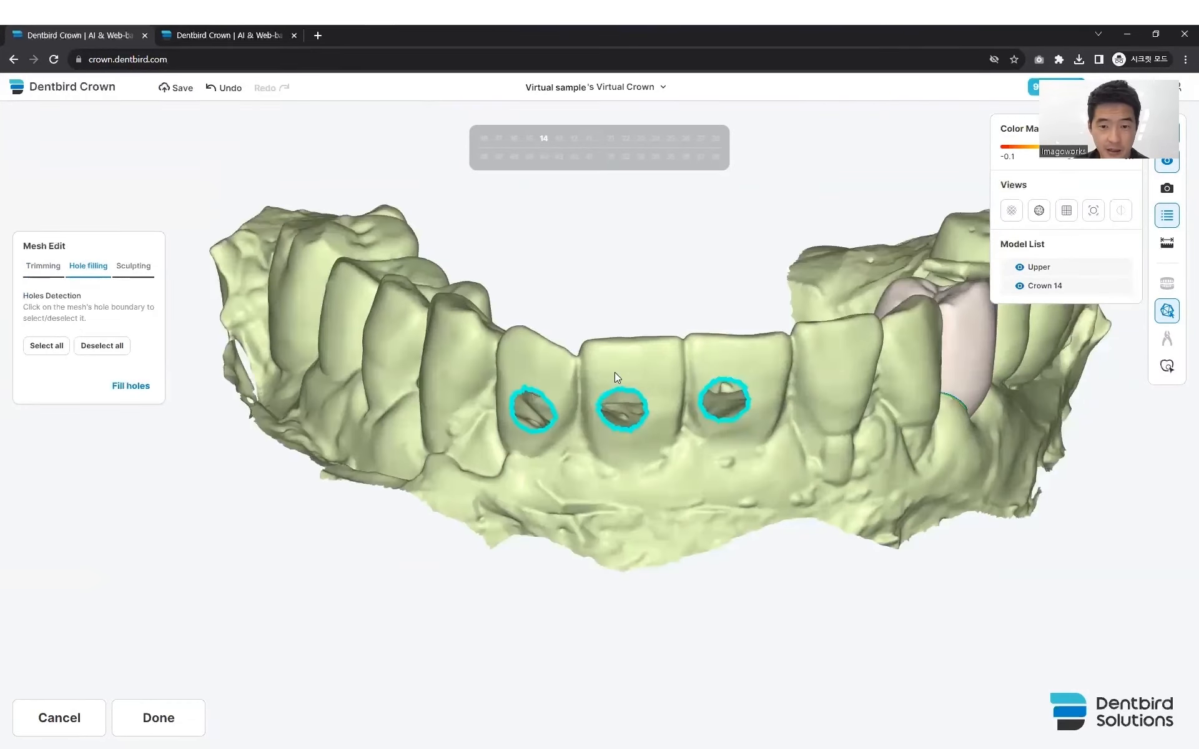
left_click(130, 387)
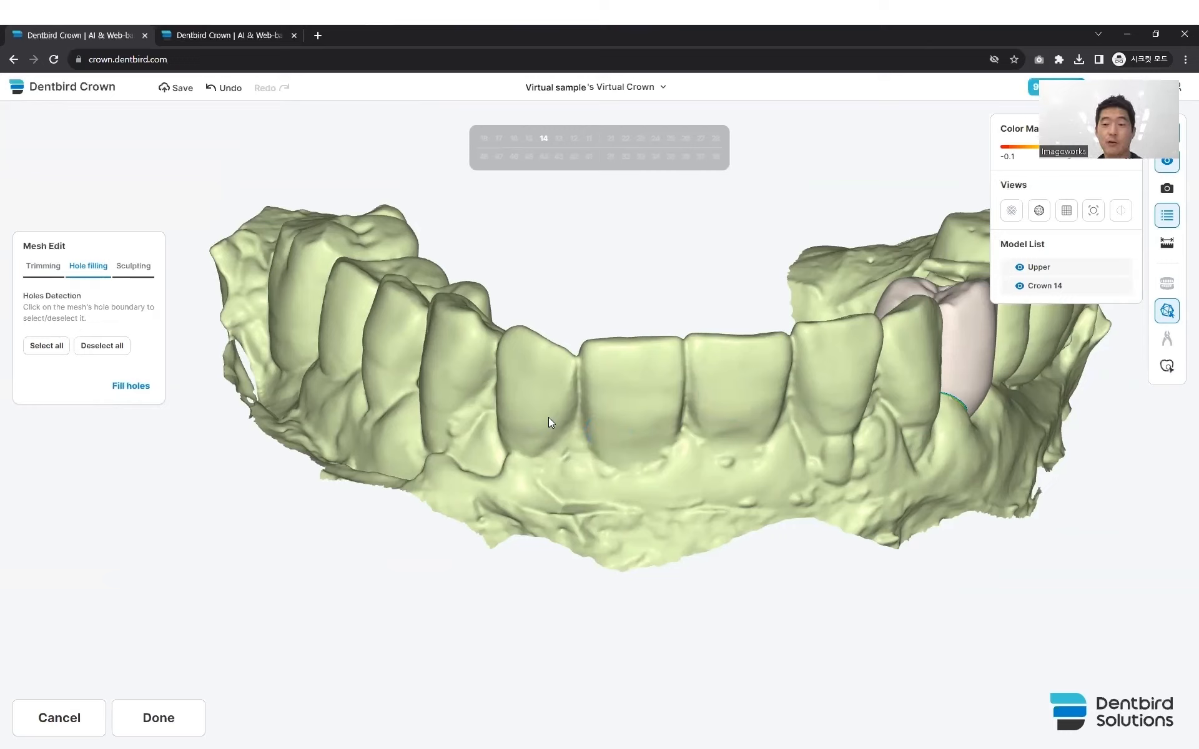
right_click_drag(645, 425, 624, 495)
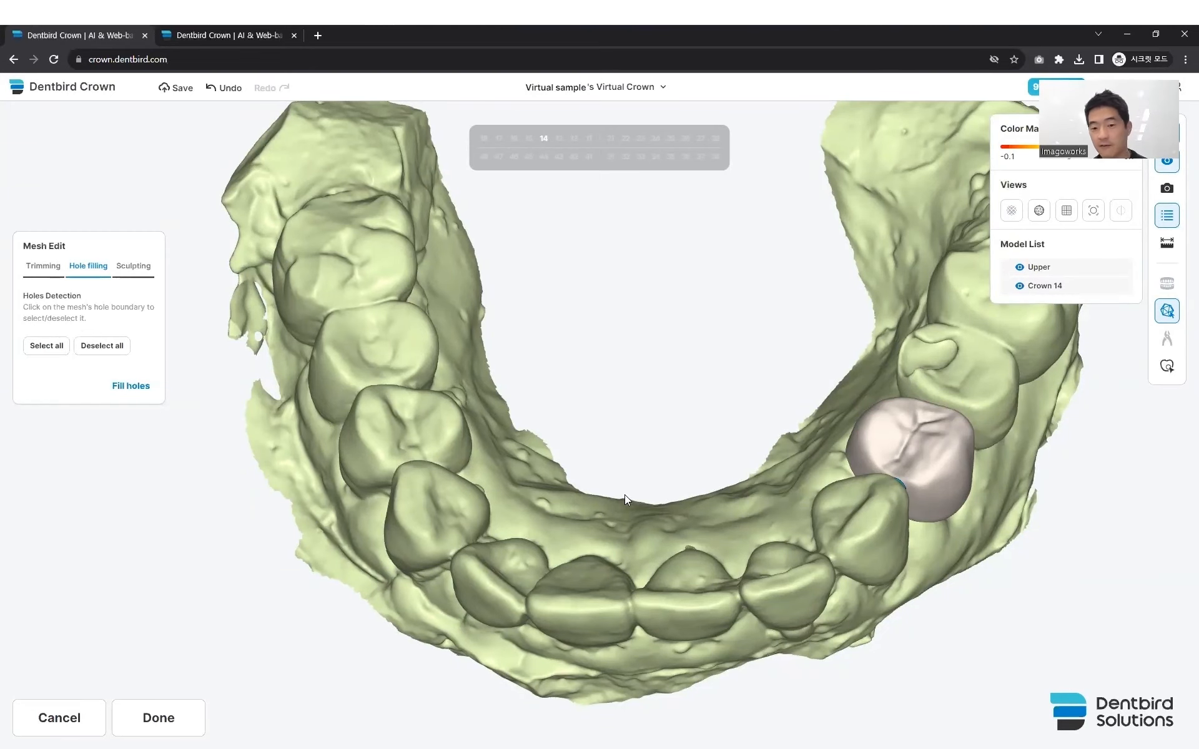
right_click_drag(653, 495, 542, 447)
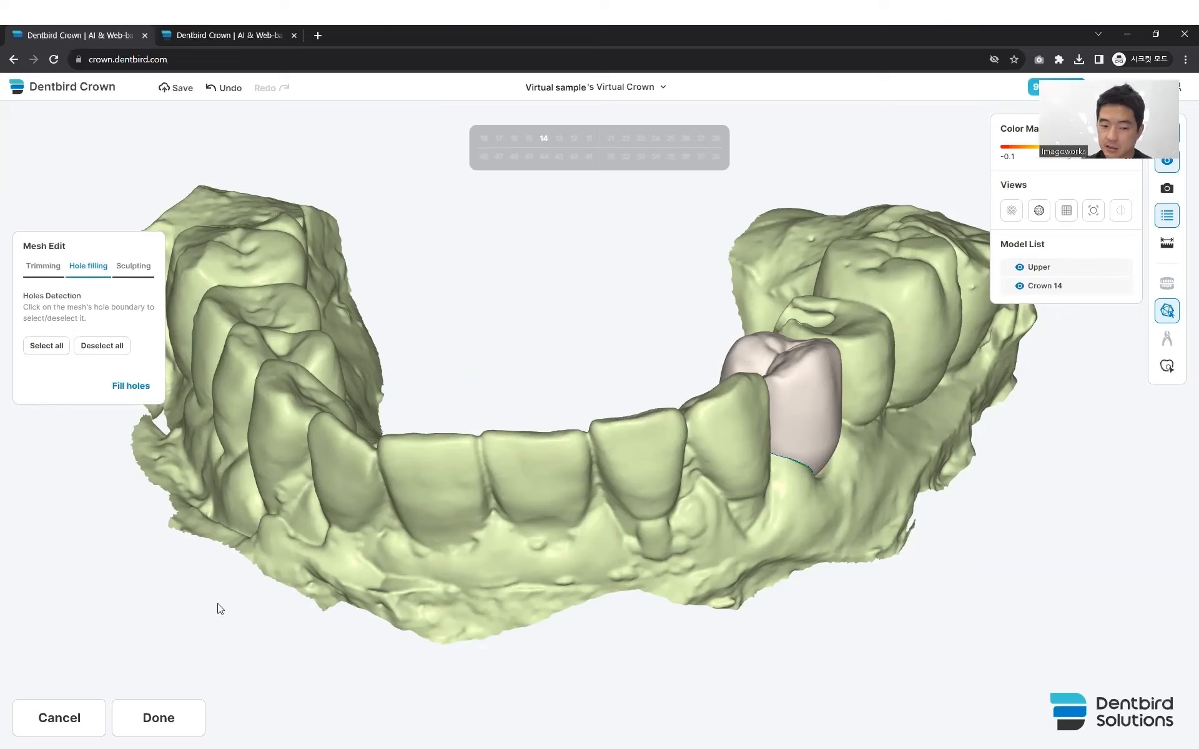
left_click(158, 719)
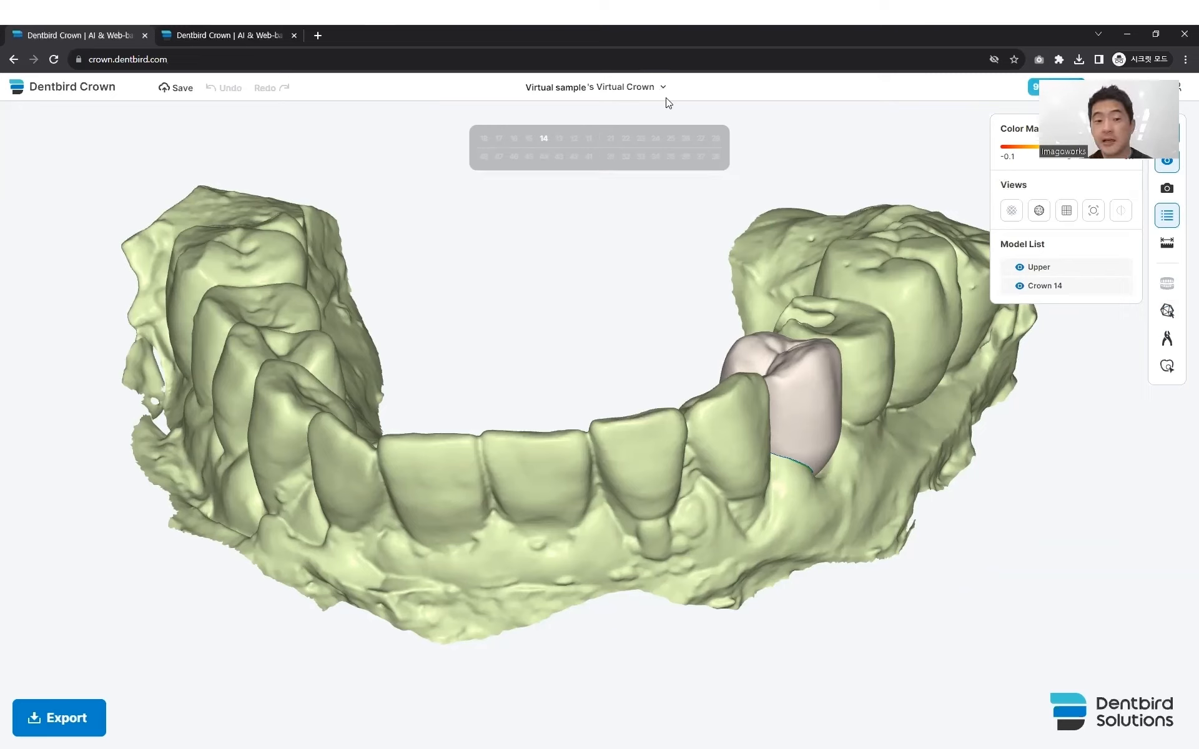
- Virtually extract the premolar on the arch side opposite crown 14 using its detected border line, and finish the extraction
left_click_drag(514, 338, 530, 415)
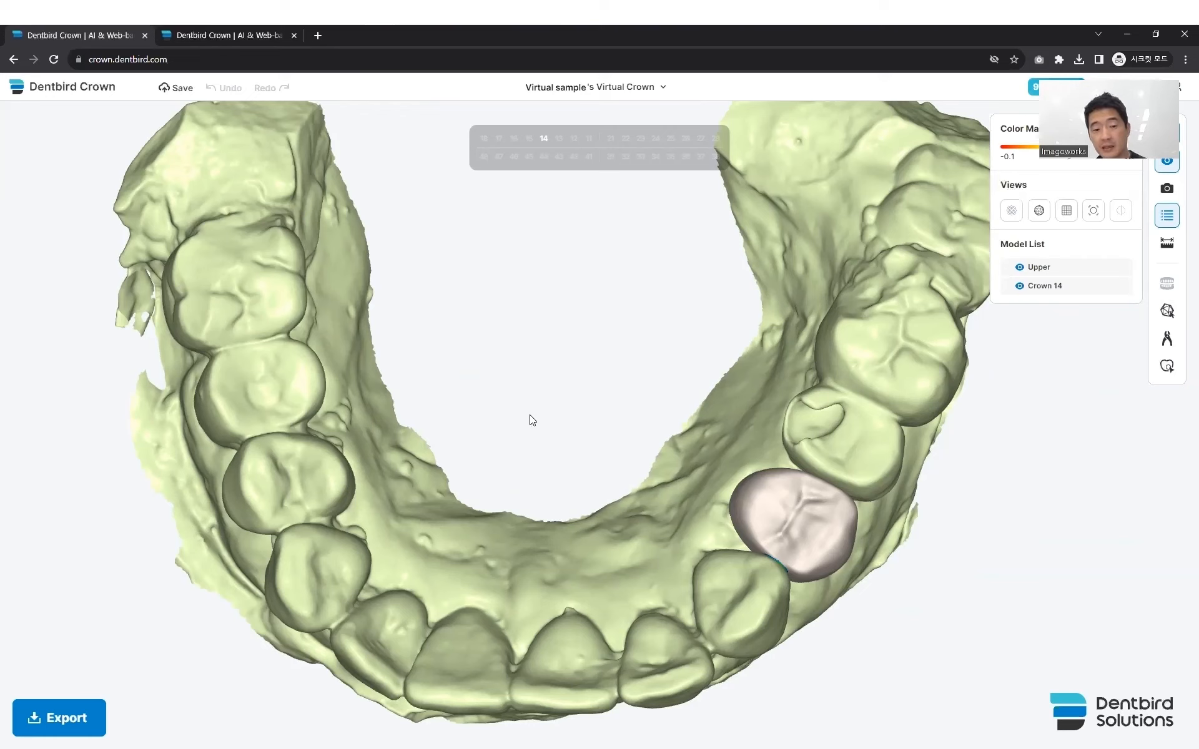
left_click(1166, 340)
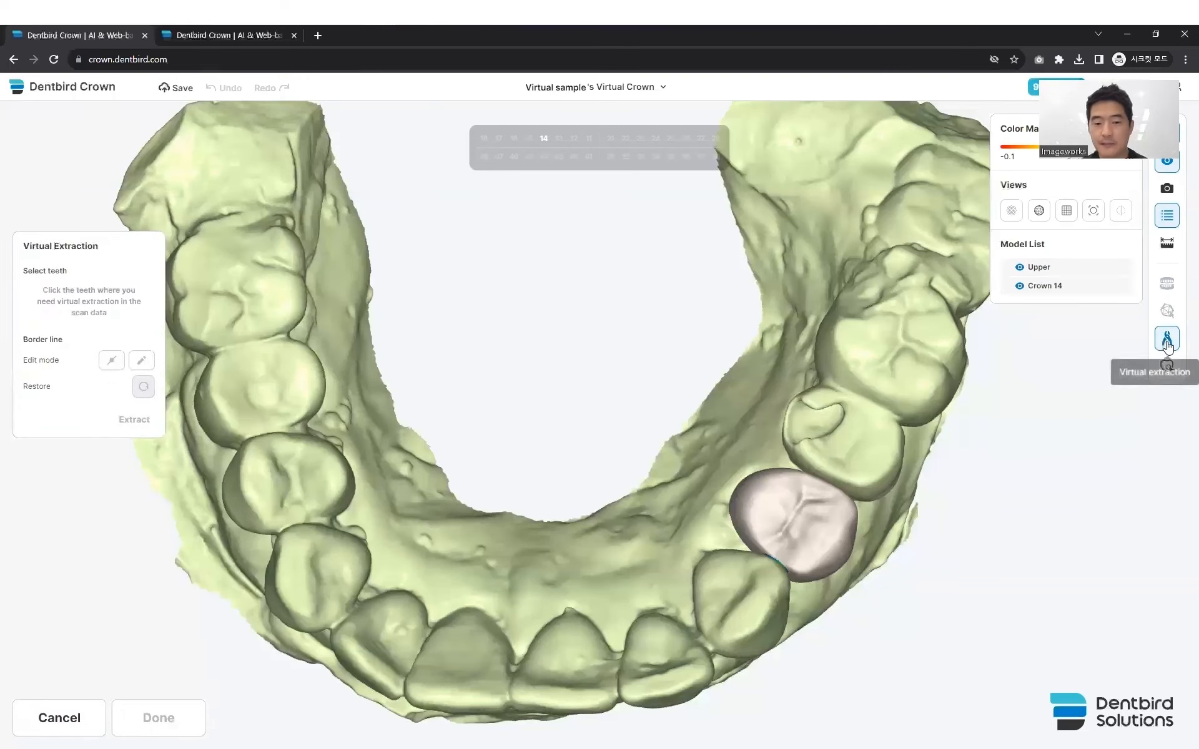
right_click_drag(604, 477, 432, 500)
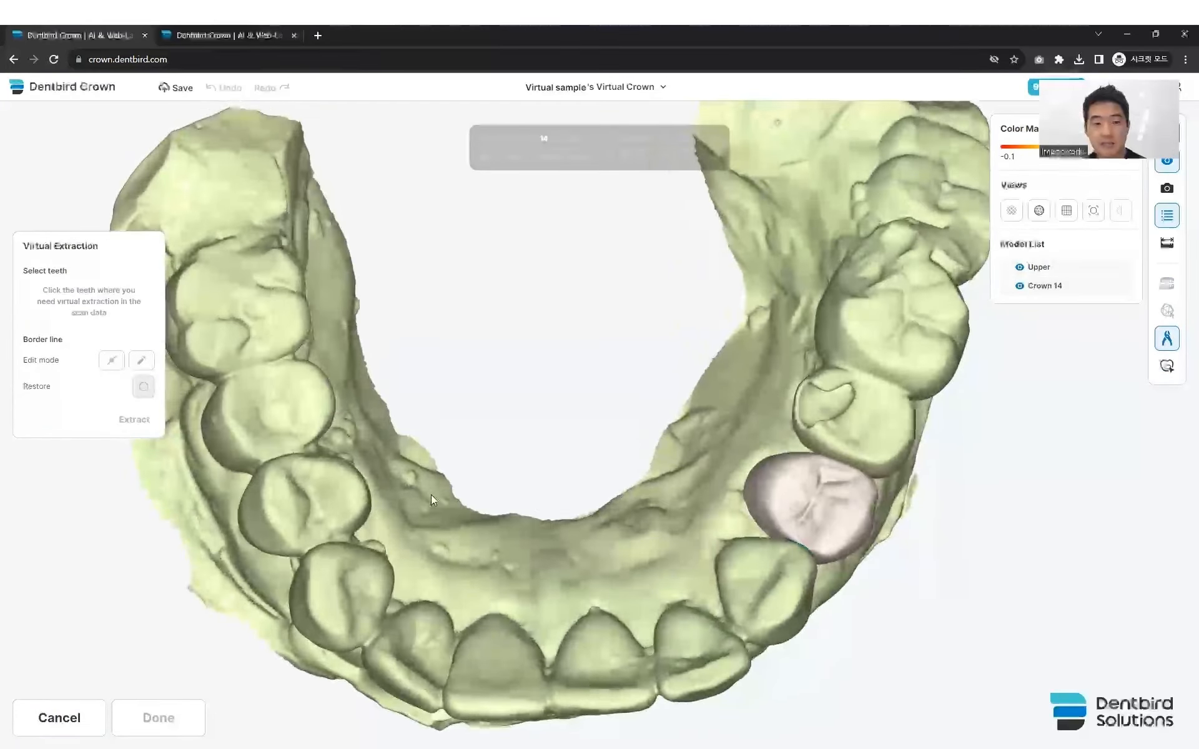
left_click(307, 500)
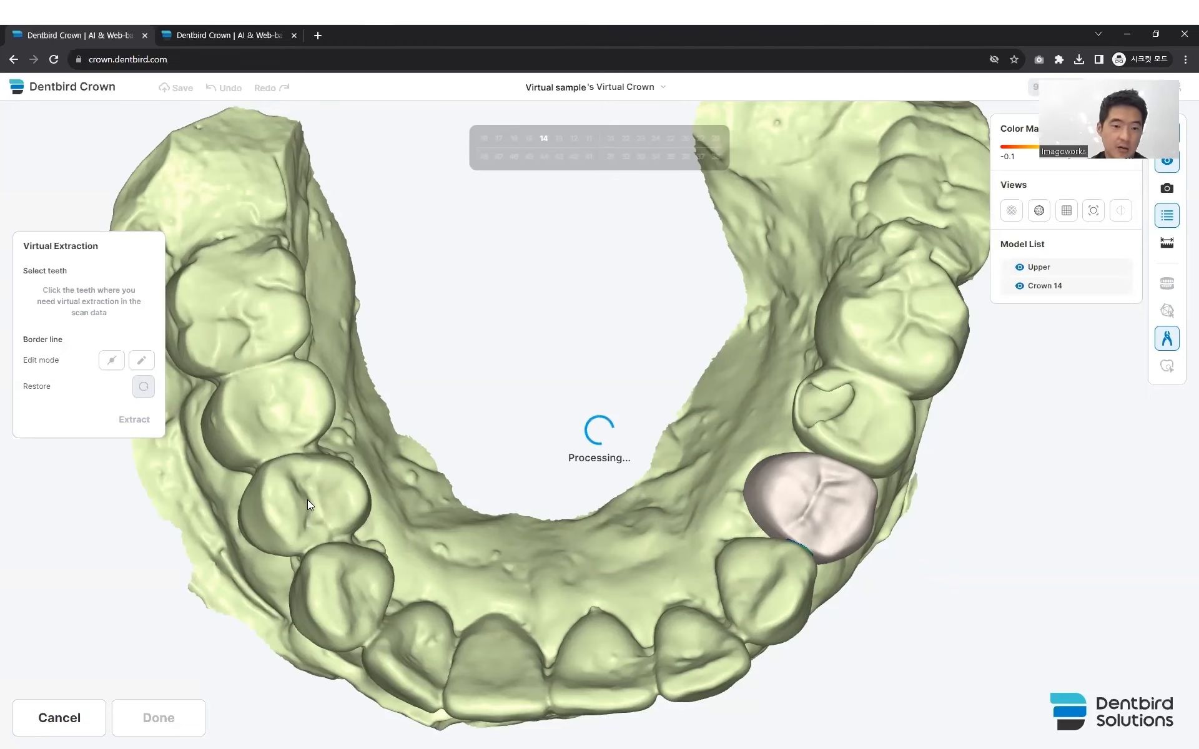
mouse_move(270, 503)
right_mouse_down()
mouse_move(363, 489)
mouse_move(231, 509)
mouse_move(284, 500)
right_mouse_up()
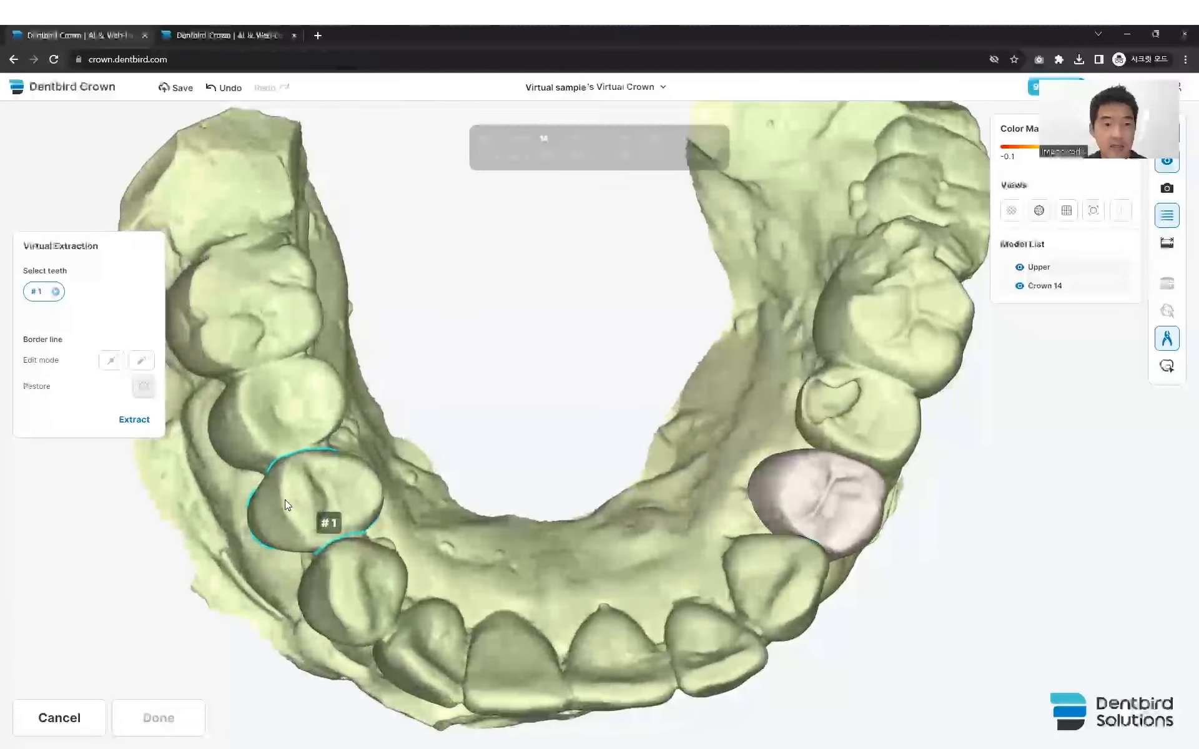
left_click(134, 425)
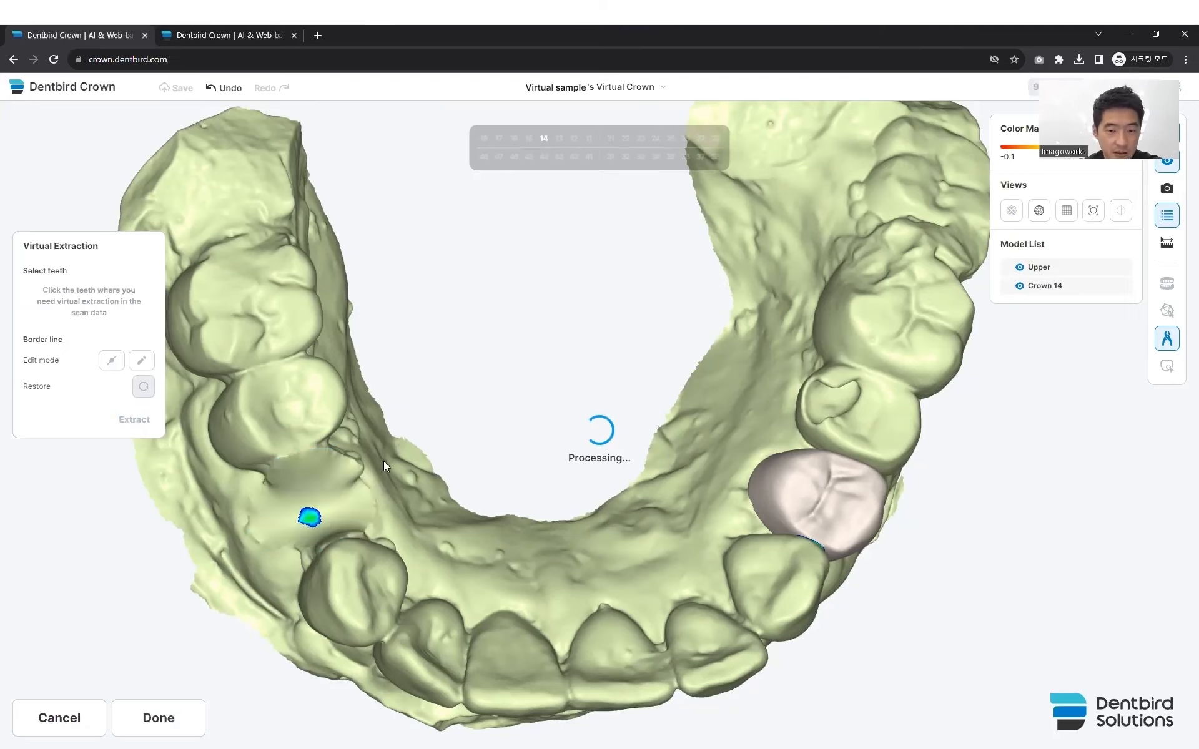
left_click_drag(366, 517, 384, 544)
left_click_drag(394, 487, 427, 479)
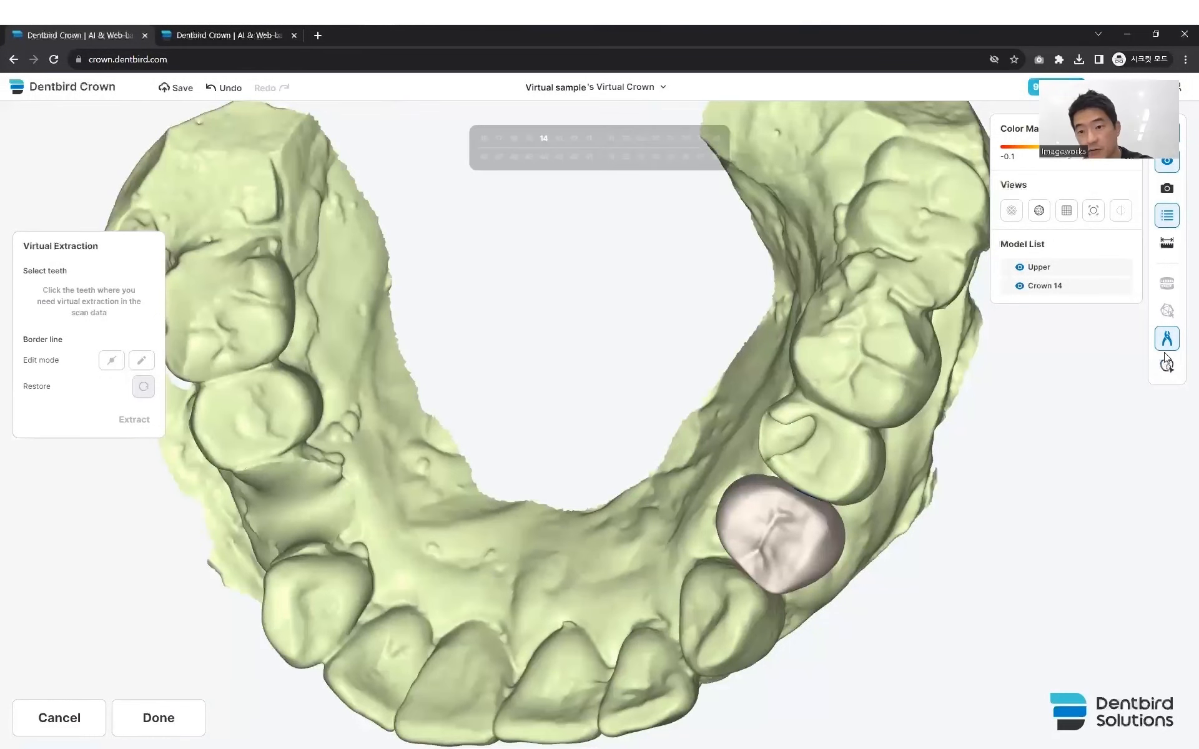
left_click(159, 718)
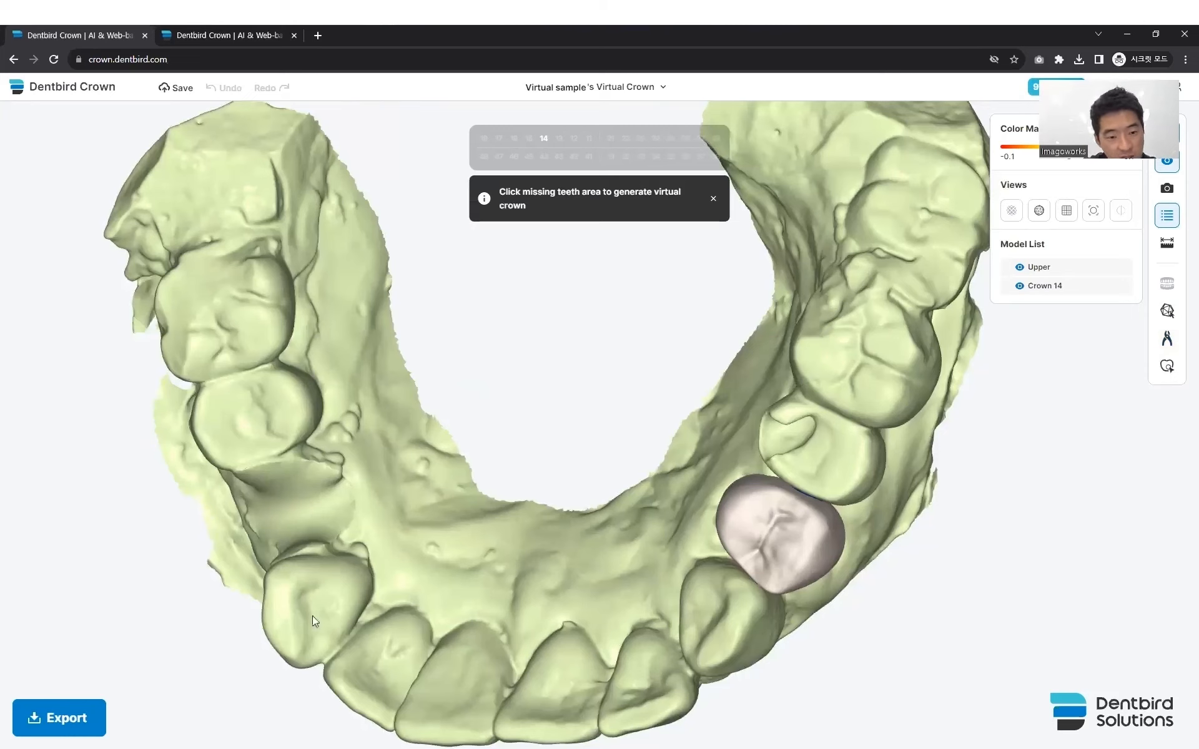
- Smooth the gum surface at the extracted premolar's site with the mesh sculpting tools and finish the mesh editing
right_click_drag(317, 619, 418, 596)
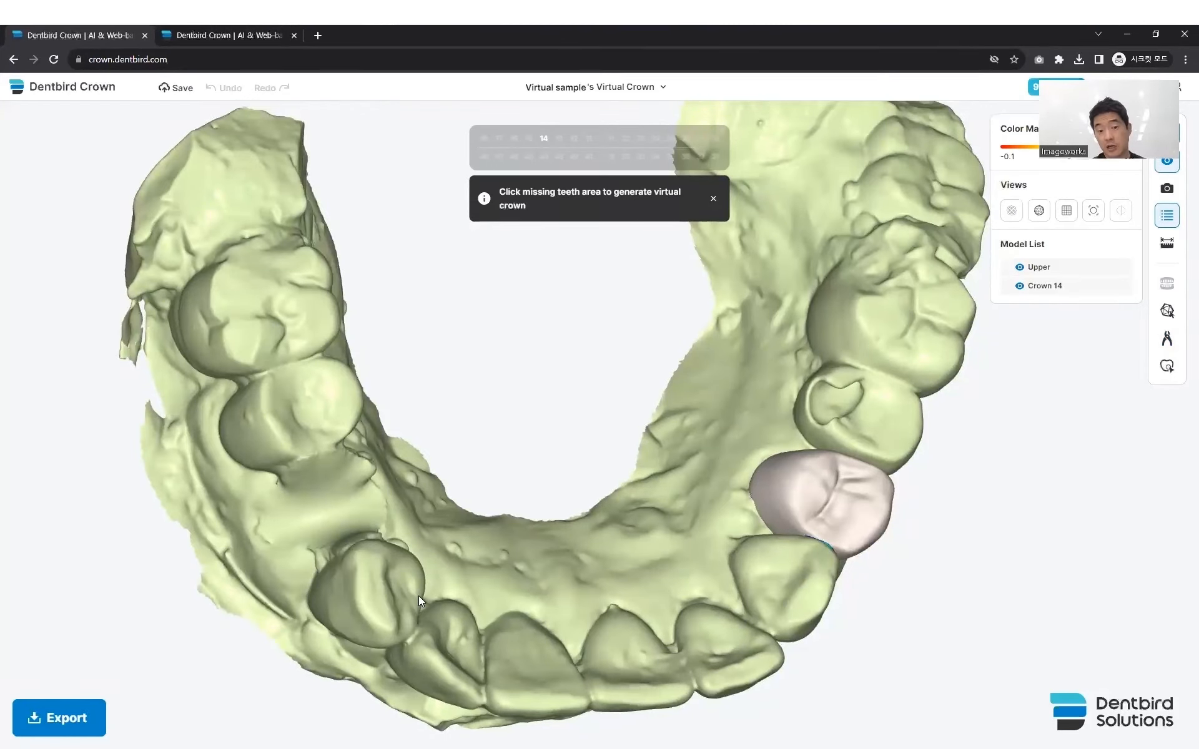
left_click(1166, 311)
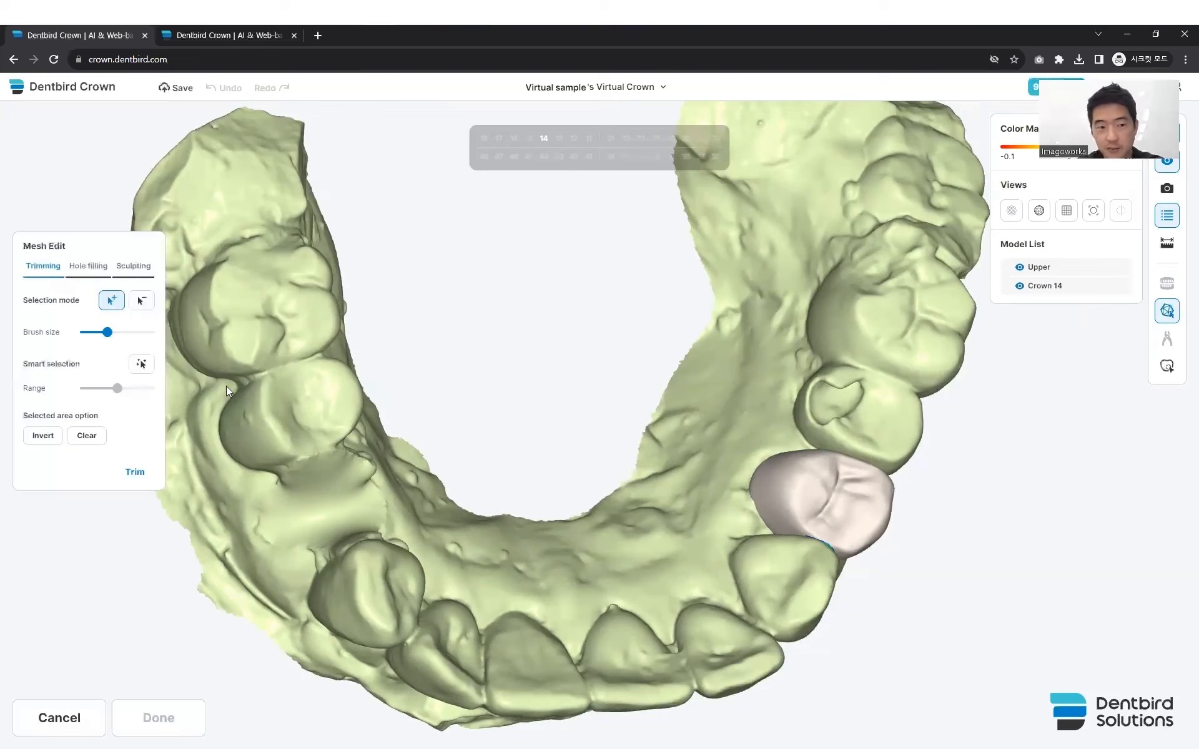
left_click(131, 268)
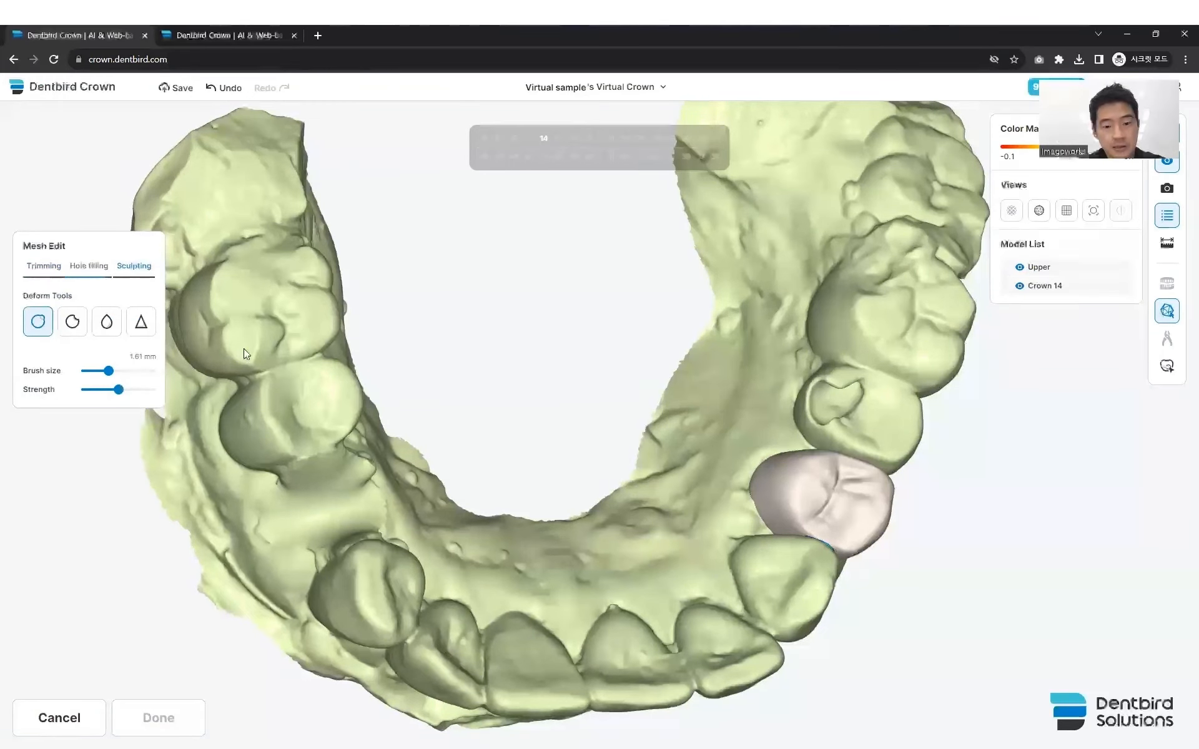
left_click(106, 322)
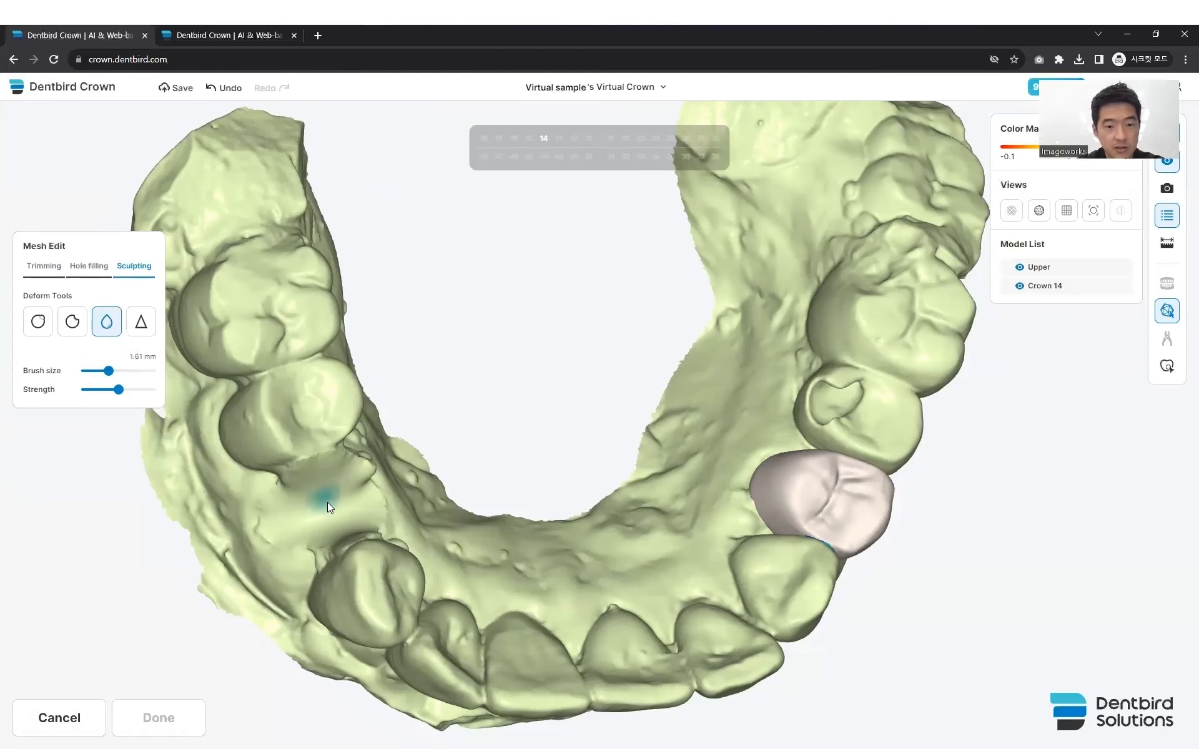
scroll(327, 502, "up", 6)
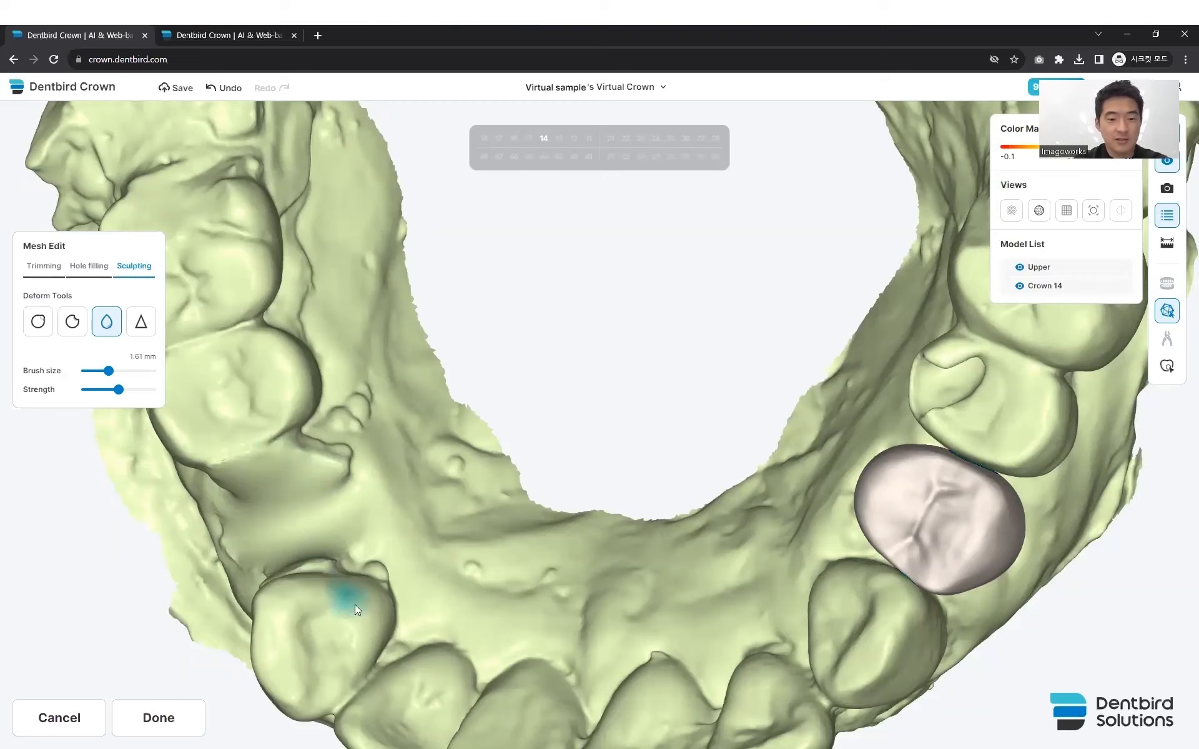
right_click_drag(357, 617, 390, 571)
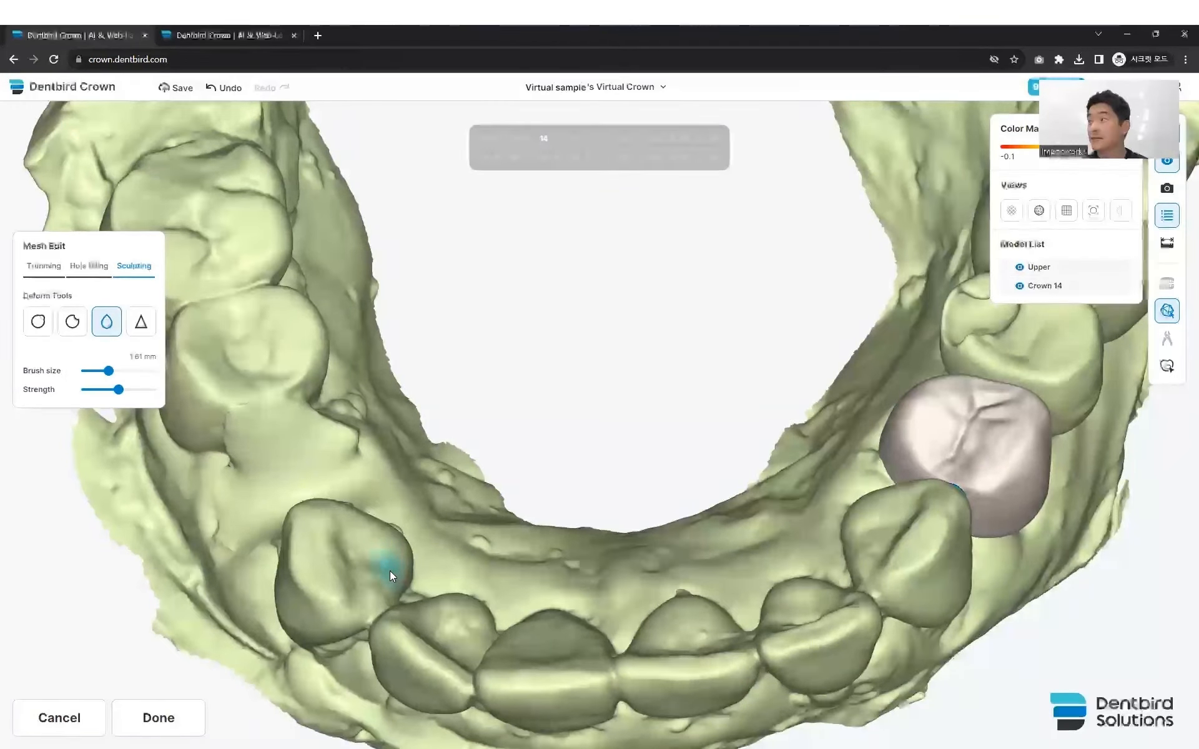
left_click(166, 719)
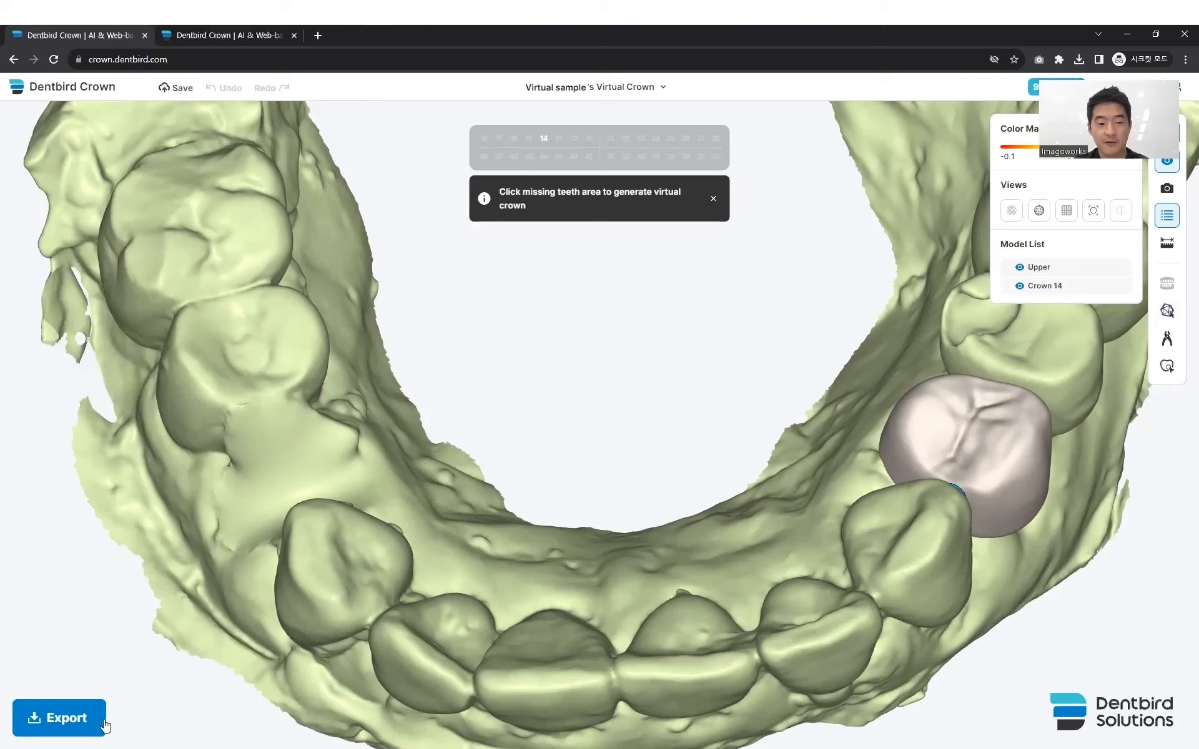
- Save and quit the virtual crown case, and show the My Designs case list as thumbnail cards
left_click(662, 87)
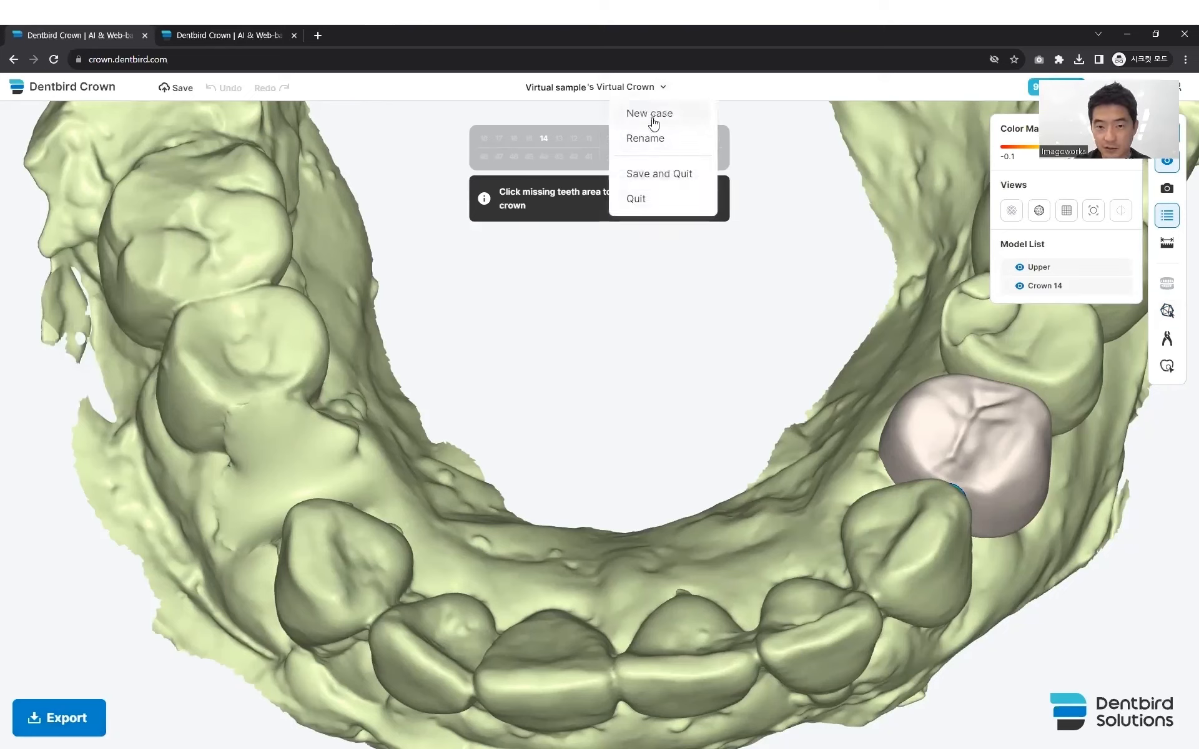
left_click(648, 180)
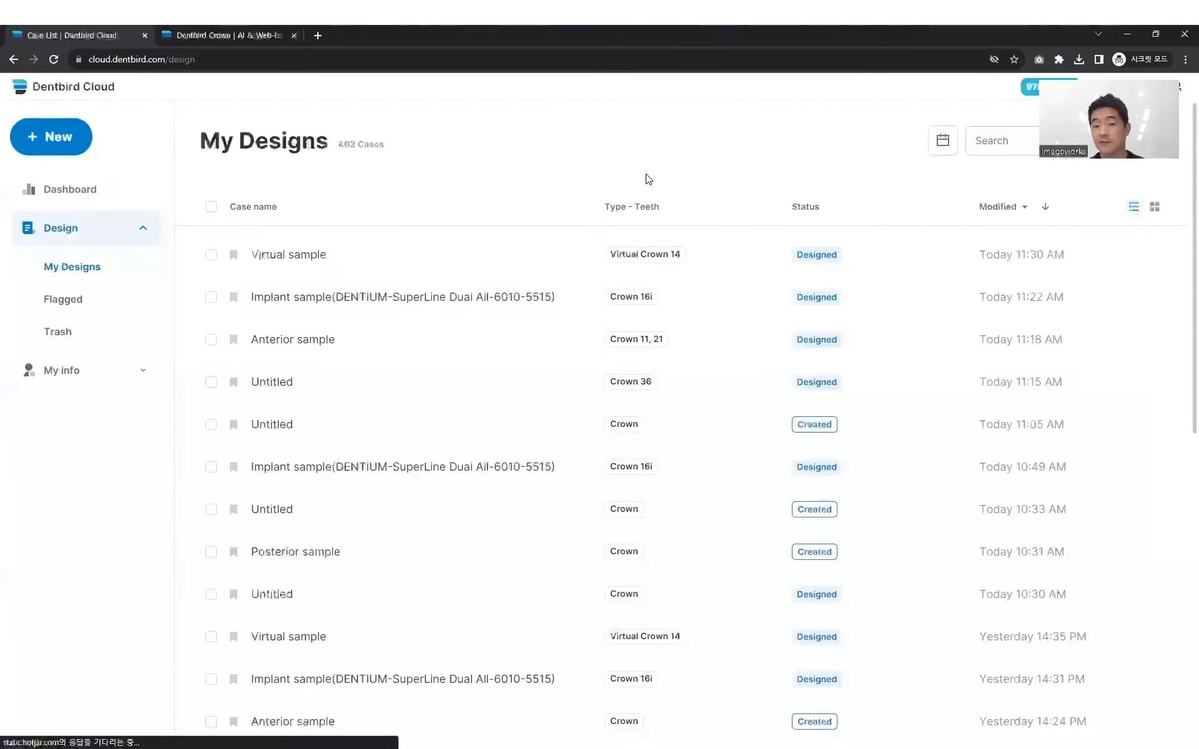
left_click(1155, 208)
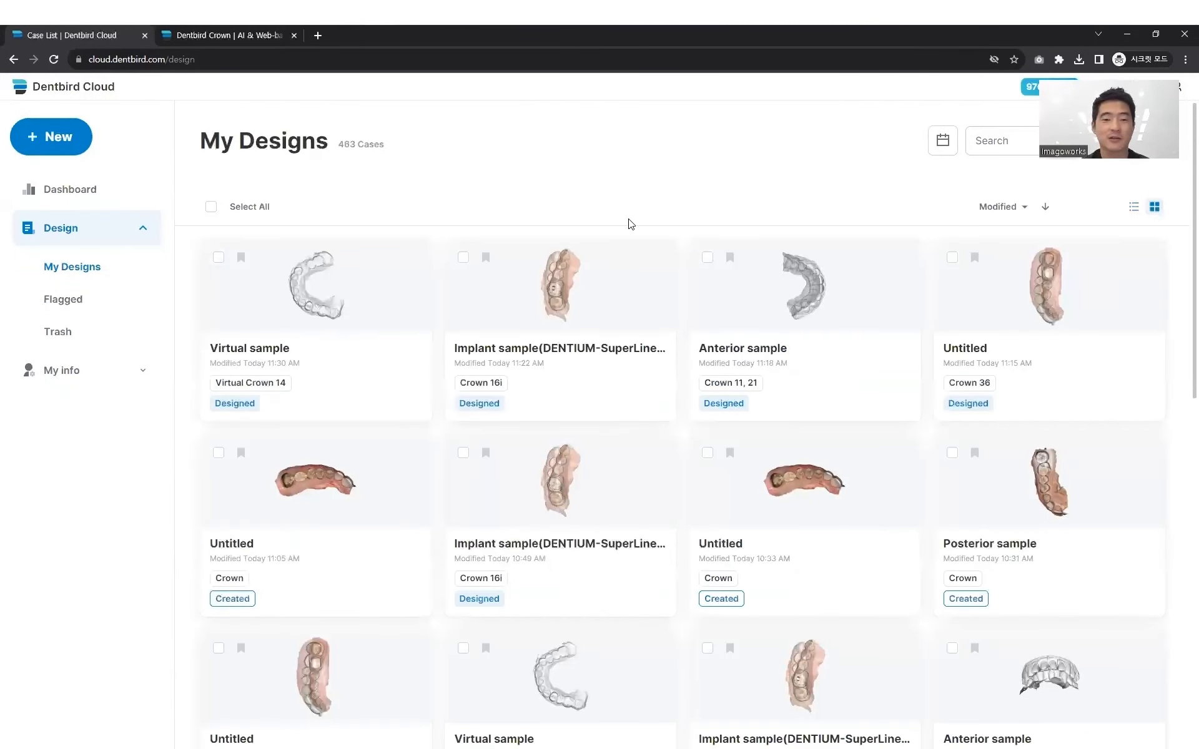